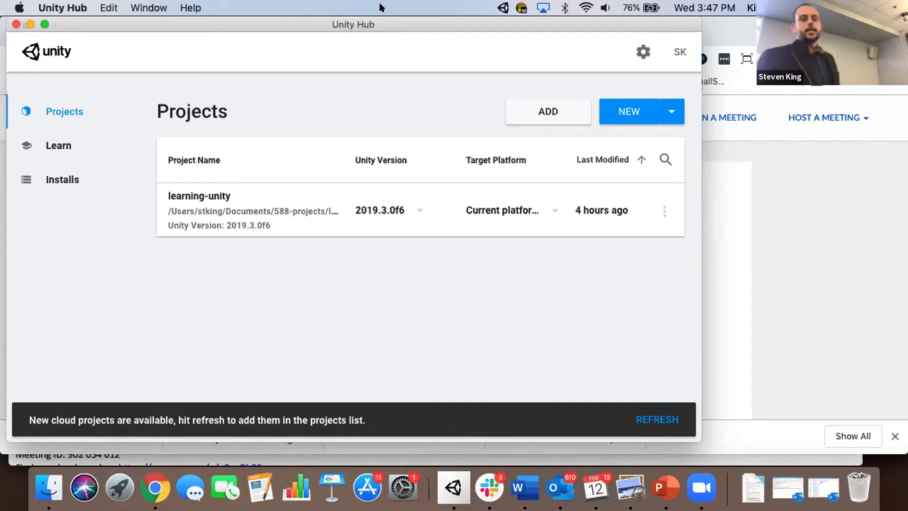
Step: Create a new project named class-learning from the 3D template
left_click(620, 108)
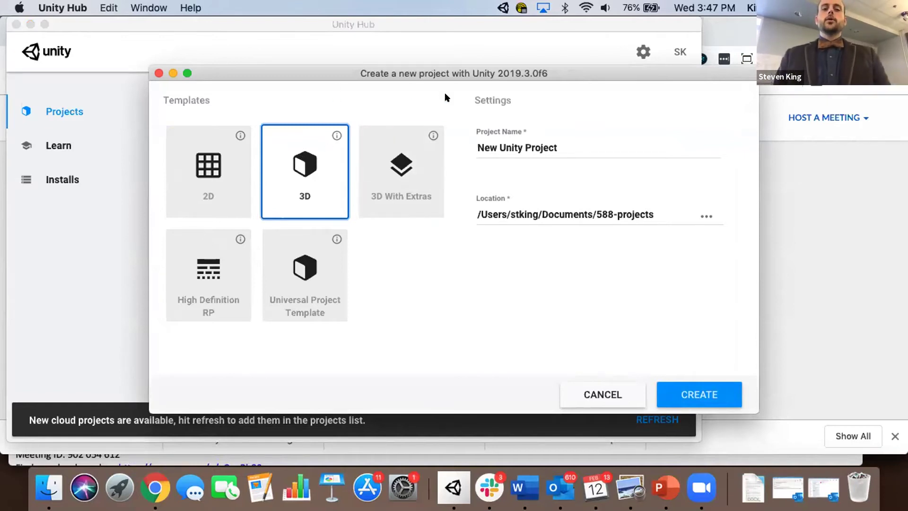
left_click(503, 148)
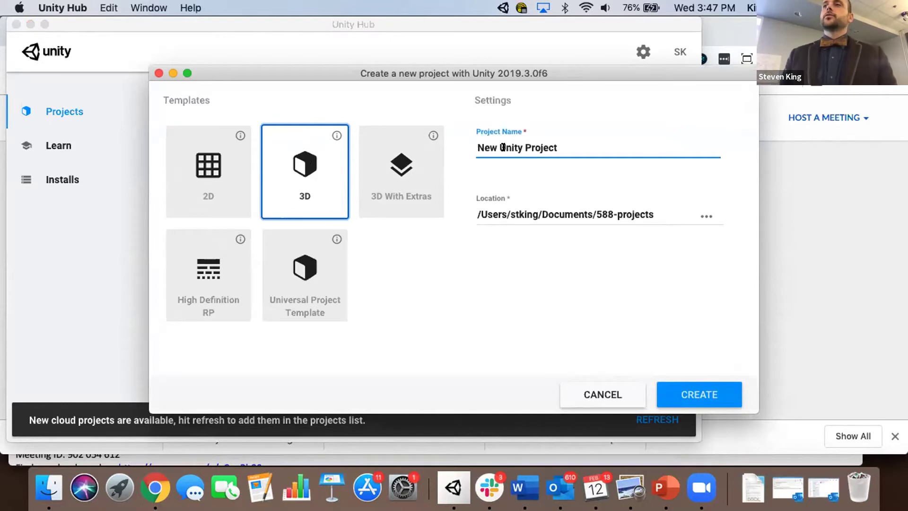
key("super+a")
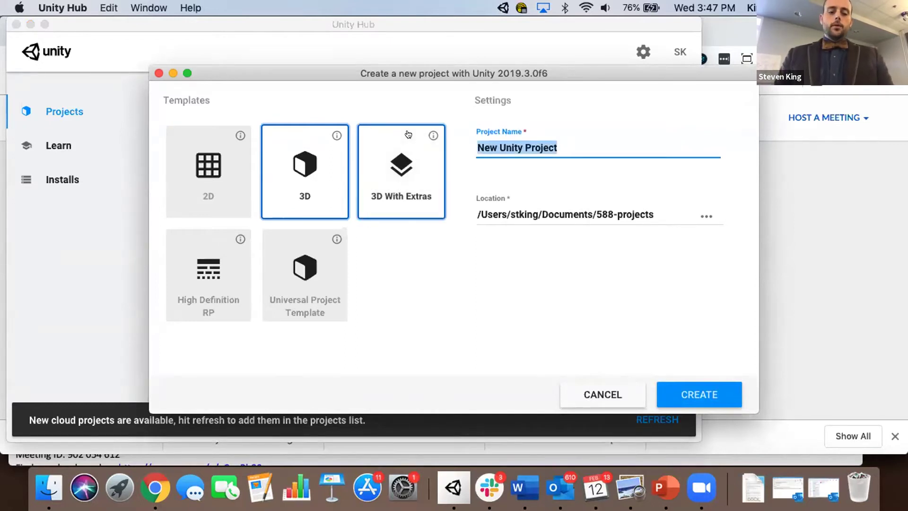
type("class-l")
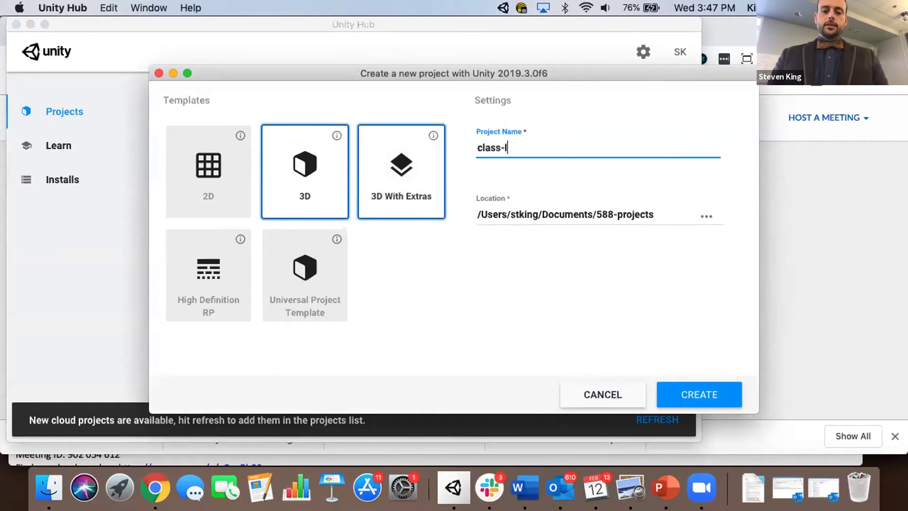
type("earning")
key("BackSpace")
key("BackSpace")
key("BackSpace")
type("ing")
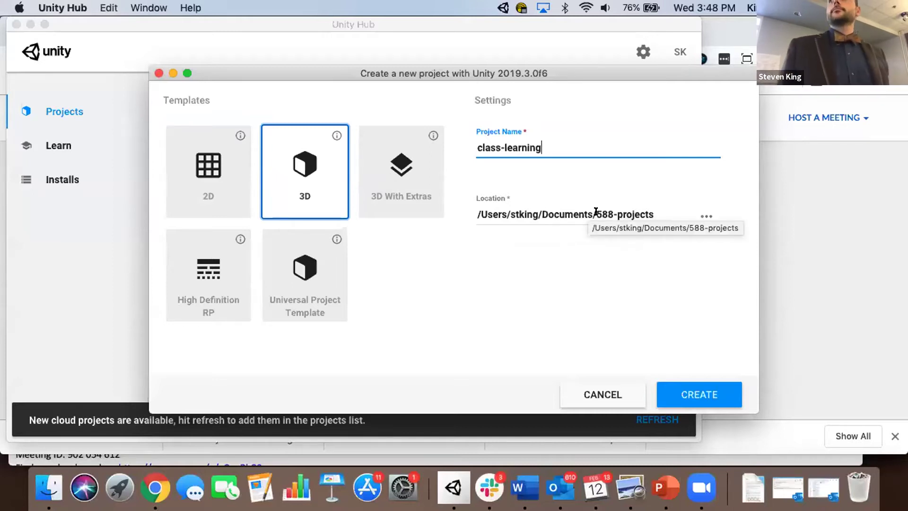
left_click(541, 276)
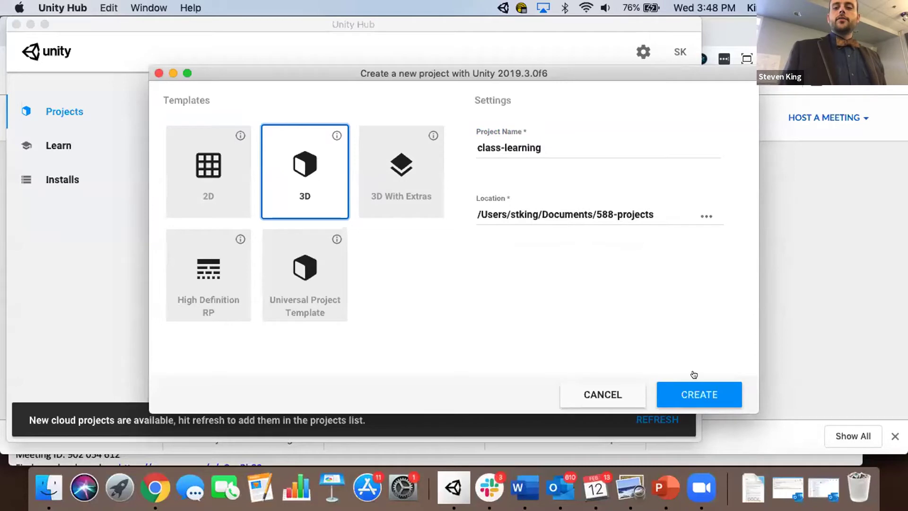
left_click(698, 392)
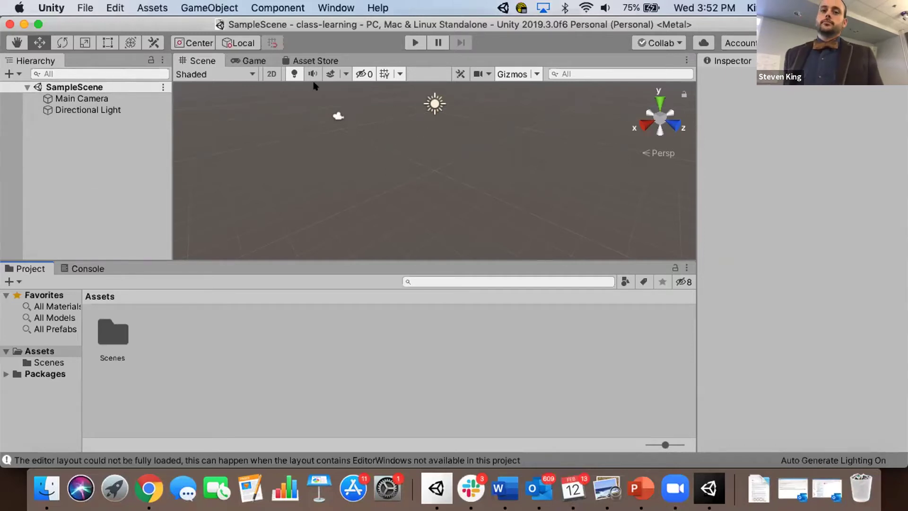
Step: Examine the properties of the directional light and the main camera in the sample scene
left_click(429, 106)
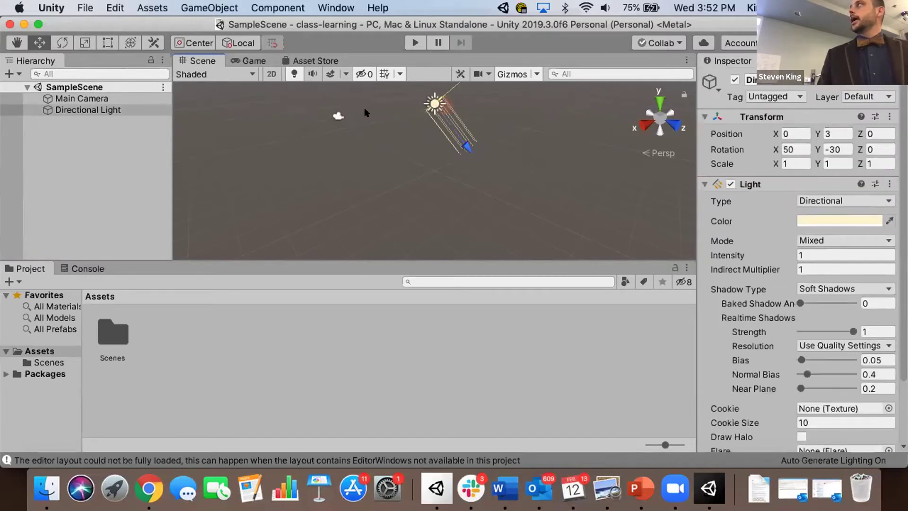
left_click(338, 116)
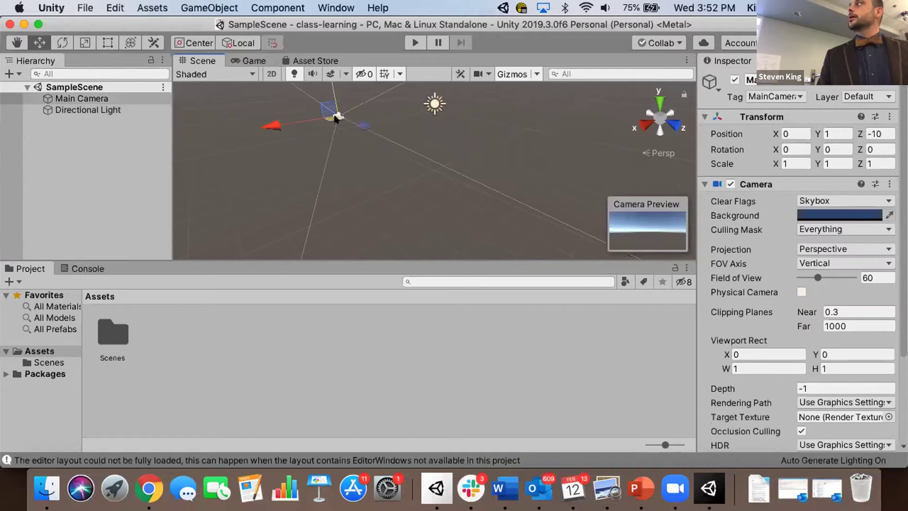
left_click(85, 110)
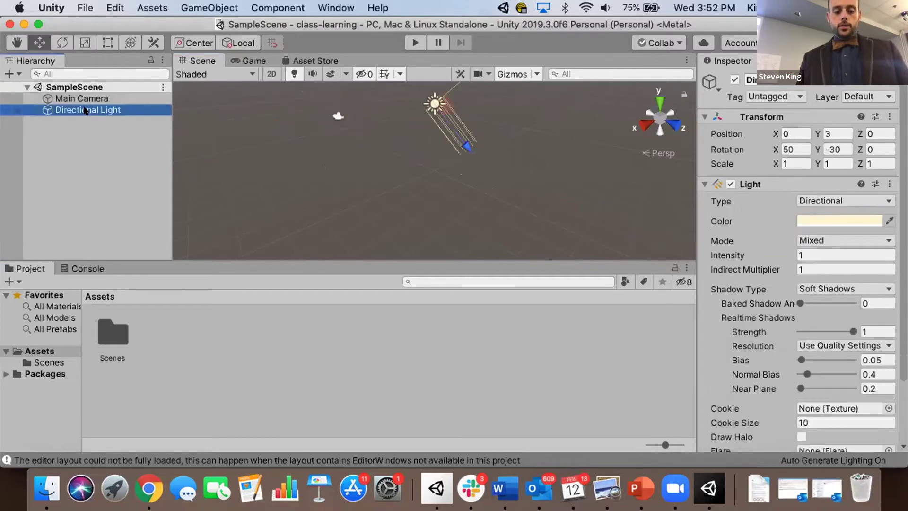
right_click(85, 110)
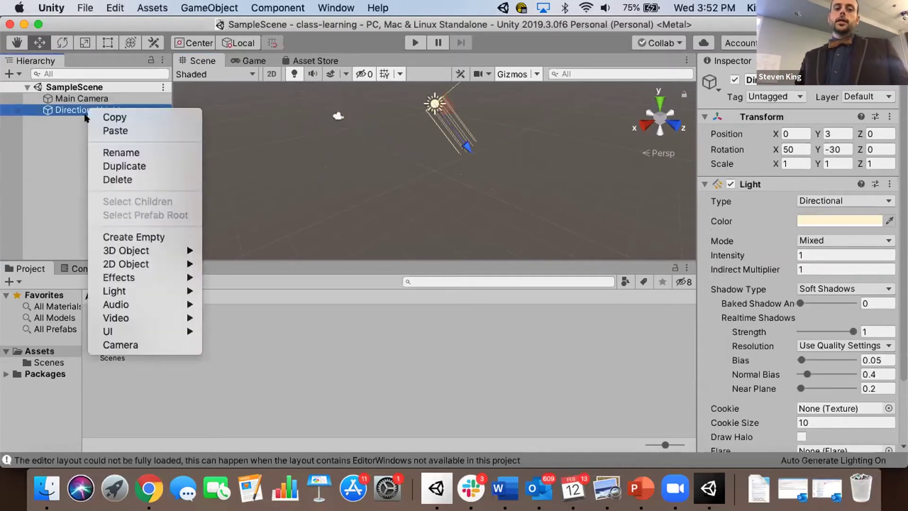
left_click(53, 136)
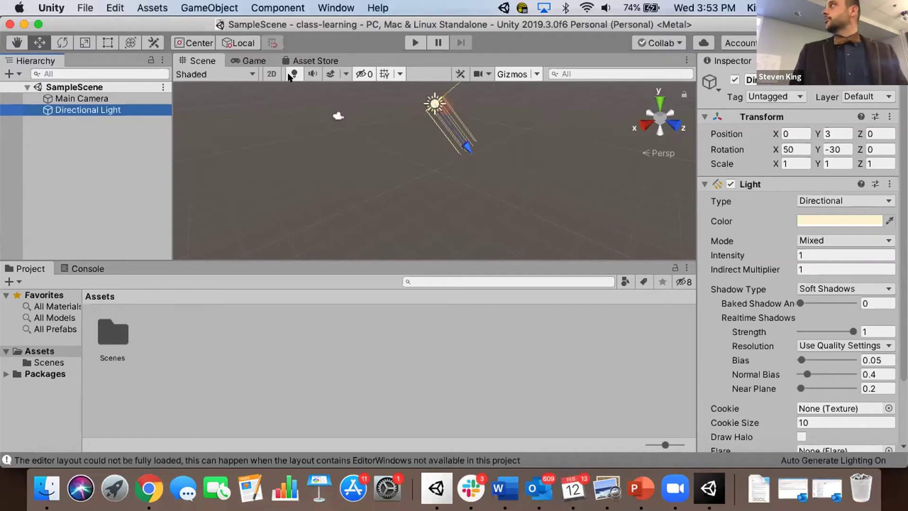
Step: Compare the Game view with the Scene view, checking the main camera's preview and the directional light
left_click(246, 60)
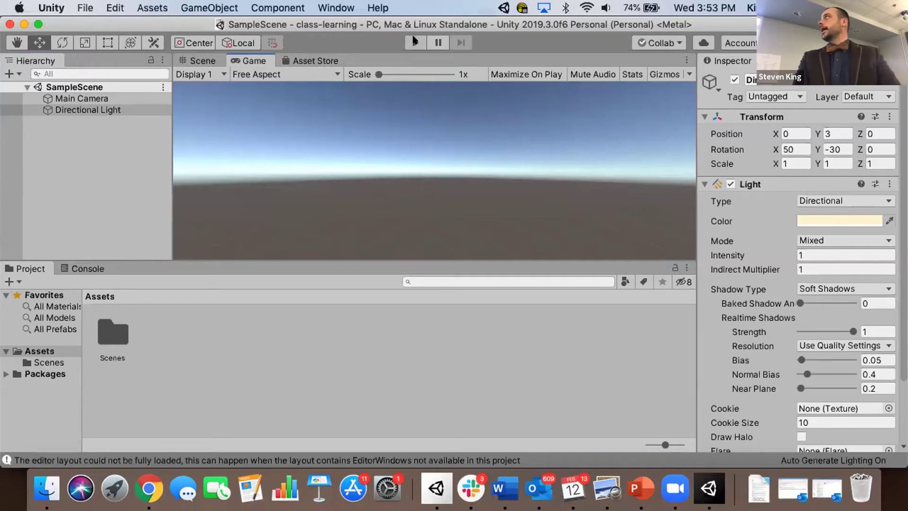
left_click(201, 59)
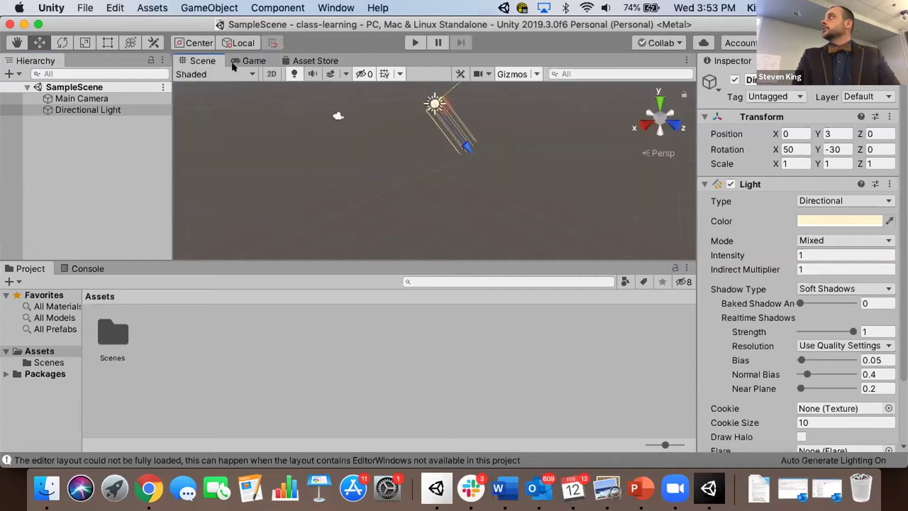
left_click(243, 62)
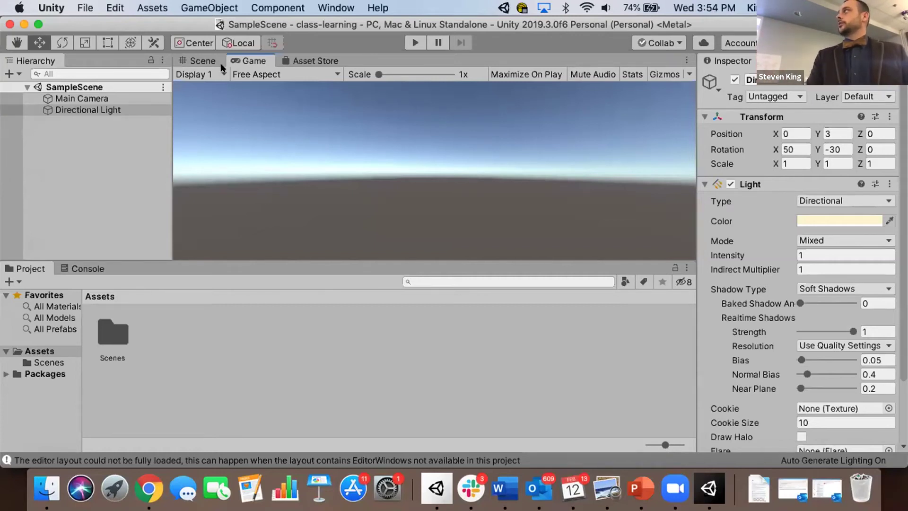
left_click(199, 56)
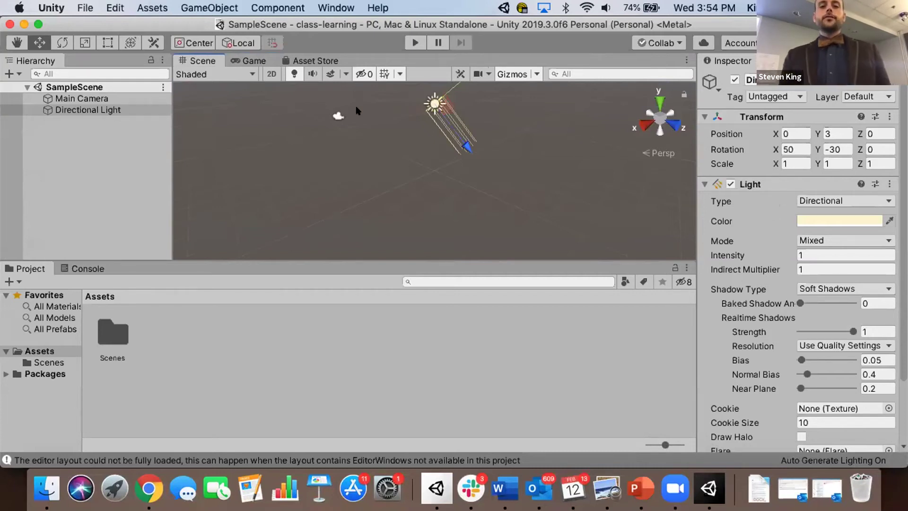
left_click(338, 119)
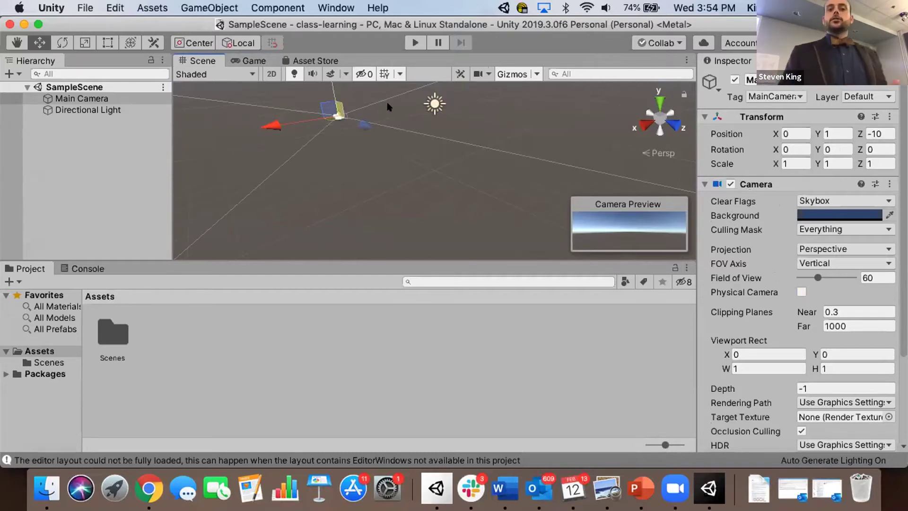
left_click(430, 101)
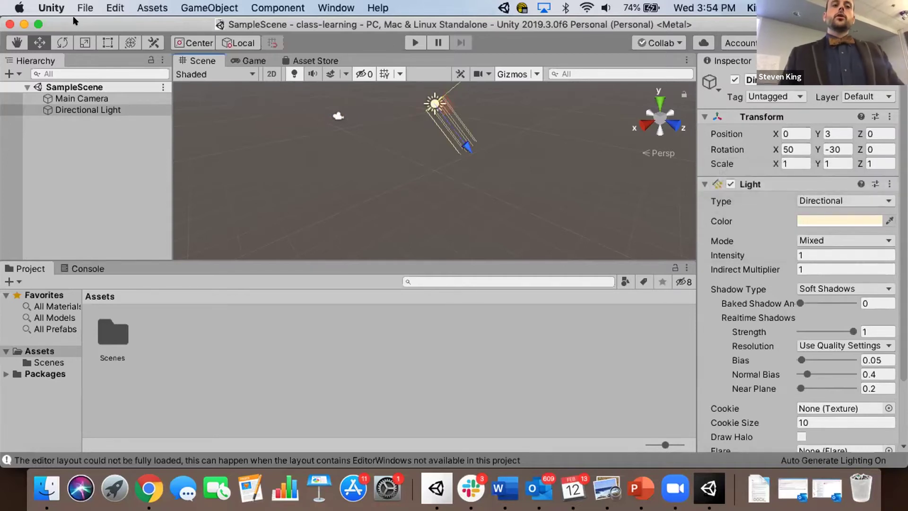
left_click(84, 8)
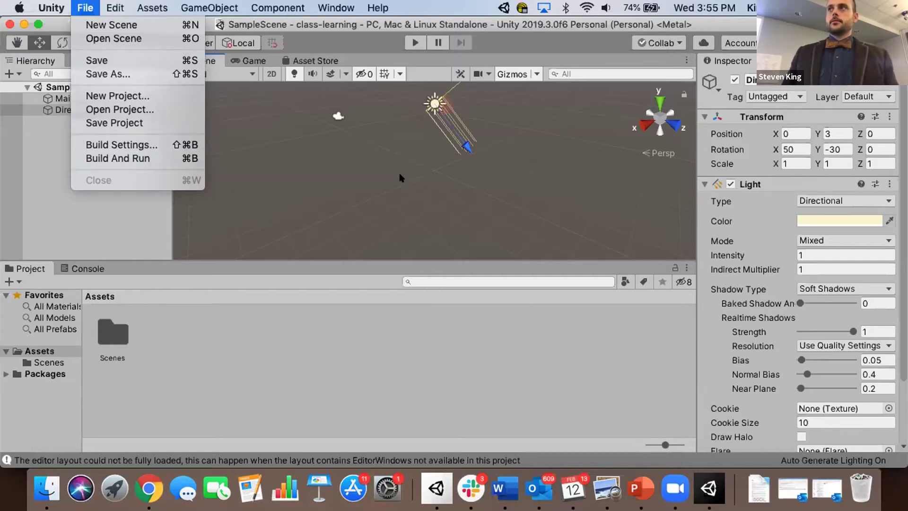
left_click(110, 212)
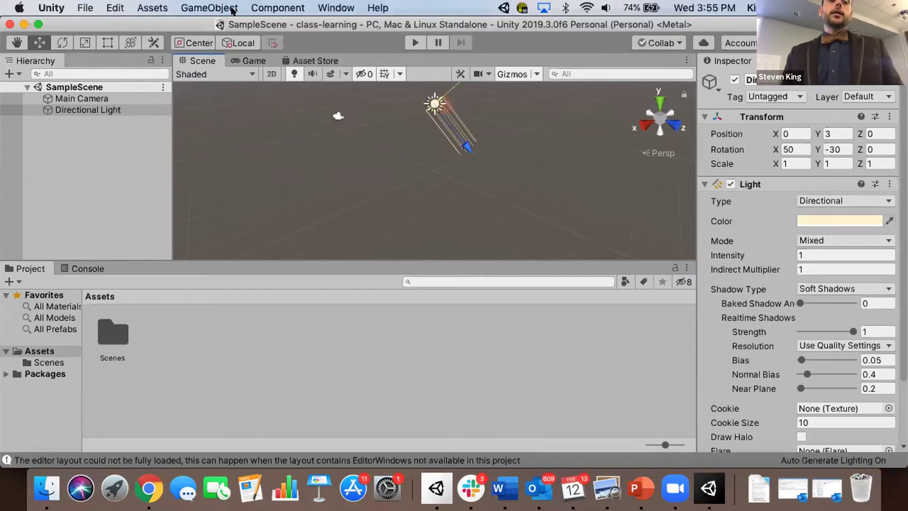
Step: Add a Terrain 3D object to the sample scene
left_click(197, 6)
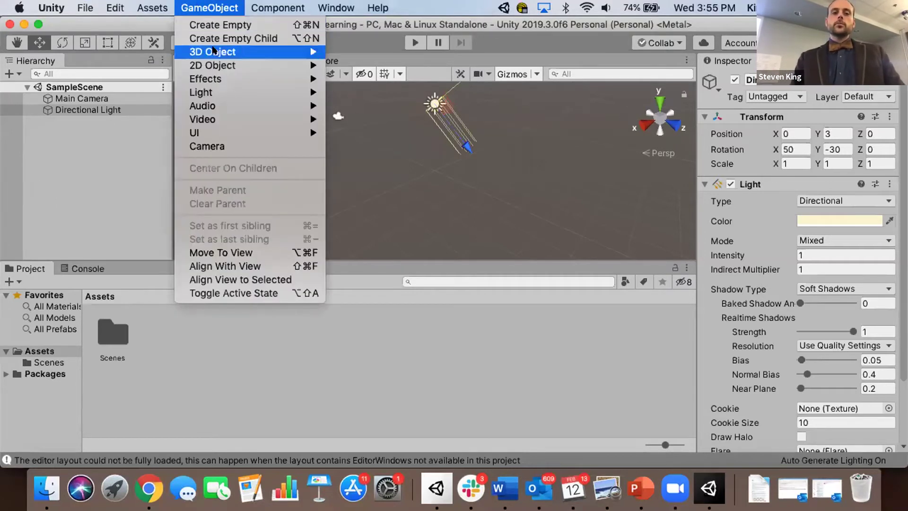
mouse_move(223, 52)
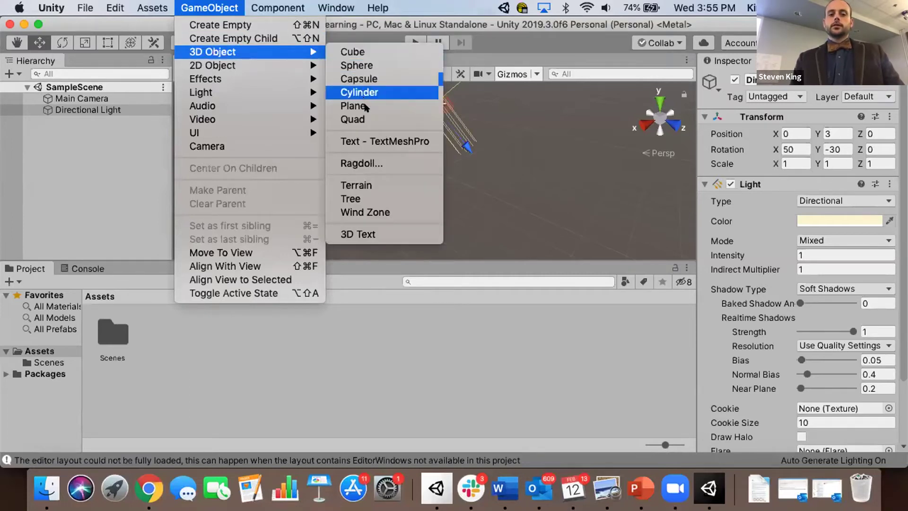
left_click(367, 184)
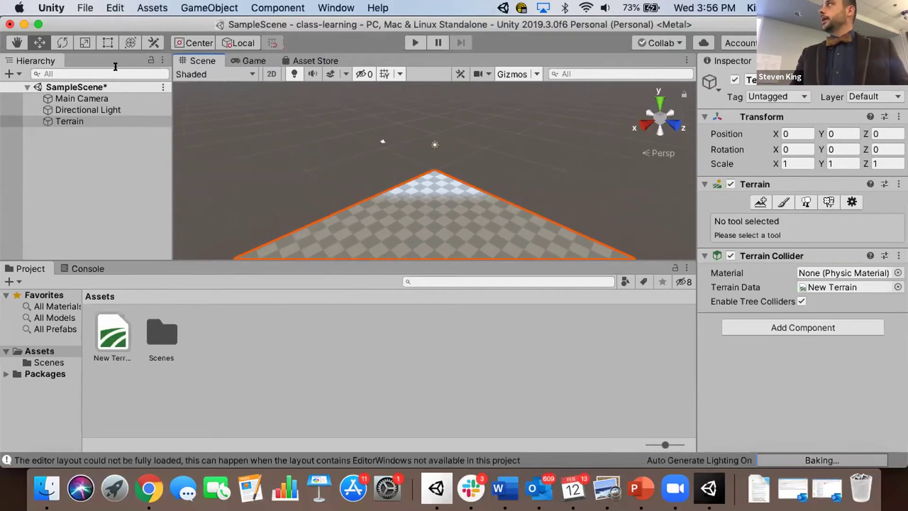
Step: Pan the scene view across the terrain with the Hand tool
left_click(16, 43)
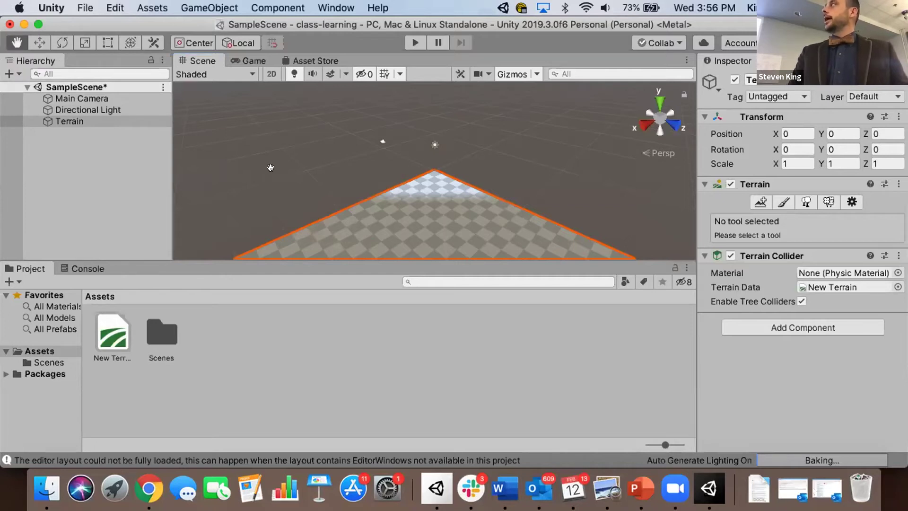
left_click_drag(365, 178, 393, 169)
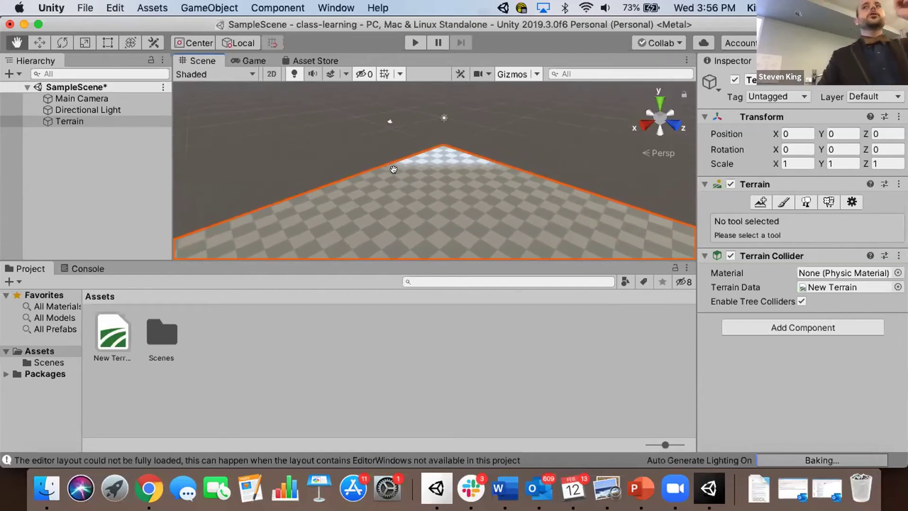
left_click_drag(394, 169, 479, 185)
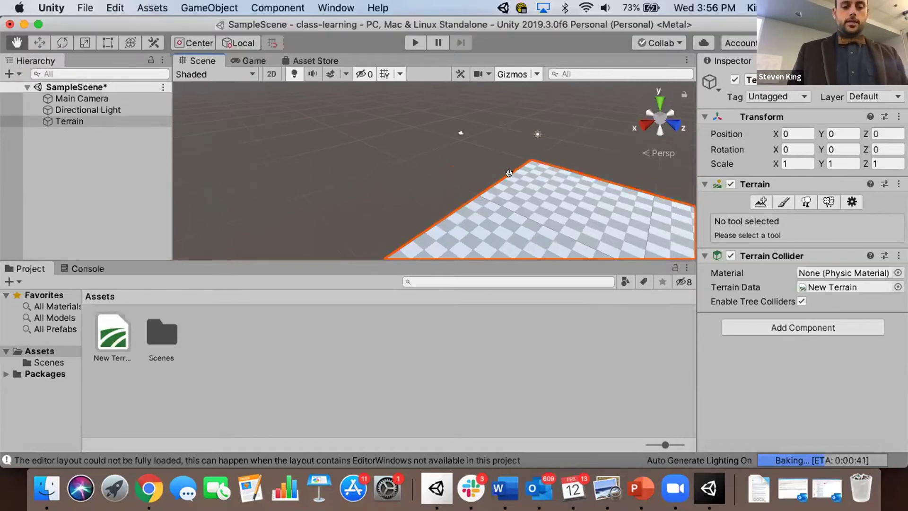
Step: Orbit the scene view around the terrain to examine it from several angles
key("alt")
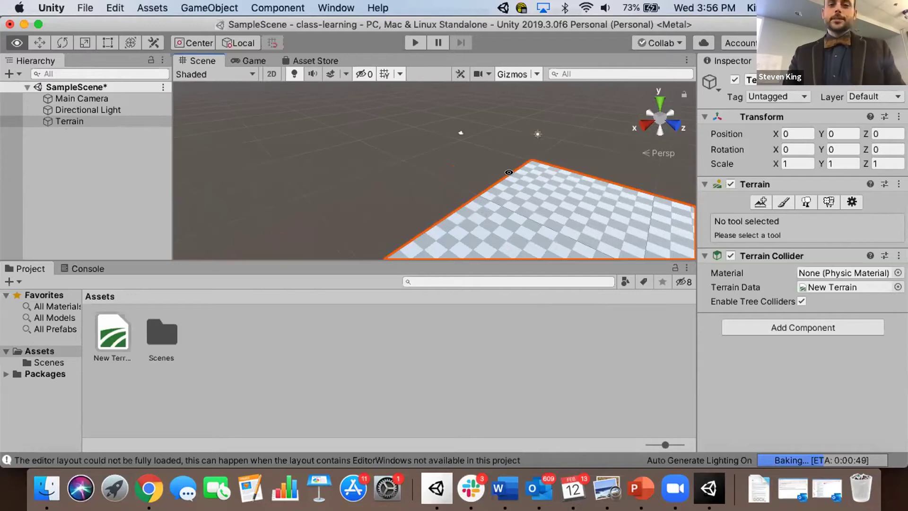
left_click_drag(541, 178, 276, 148, "alt")
left_click_drag(329, 167, 283, 112, "alt")
left_click_drag(293, 163, 468, 202, "alt")
left_click_drag(580, 207, 408, 195, "alt")
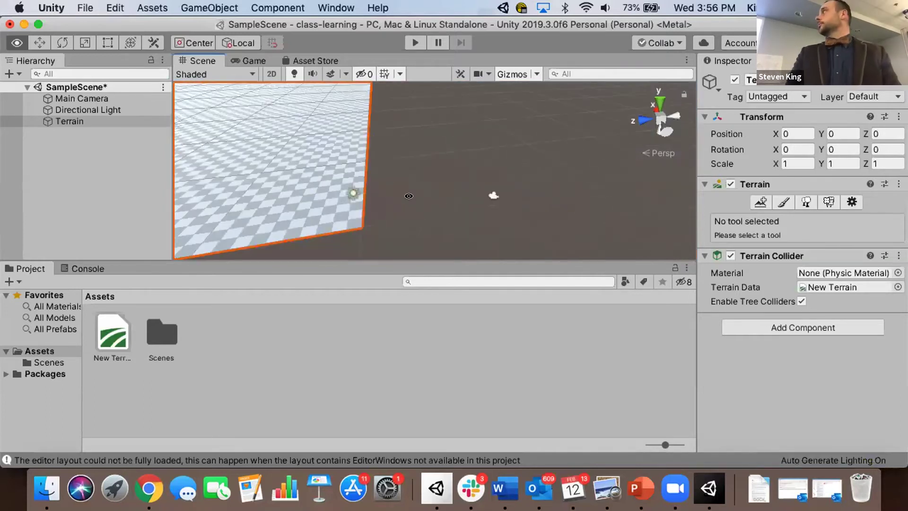
left_click_drag(409, 196, 548, 184, "alt")
left_click_drag(618, 178, 511, 181, "alt")
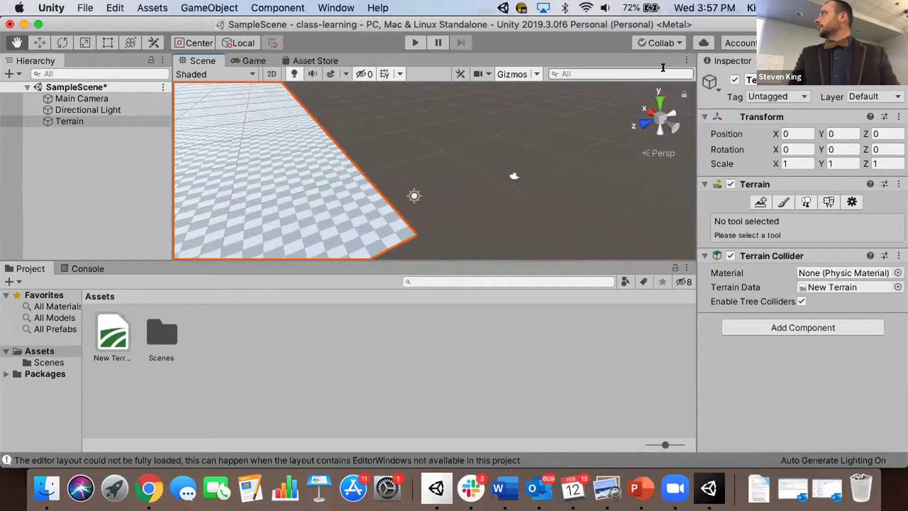
Step: View the terrain from the top, bottom and left axes, switching between isometric and perspective projection
left_click(656, 118)
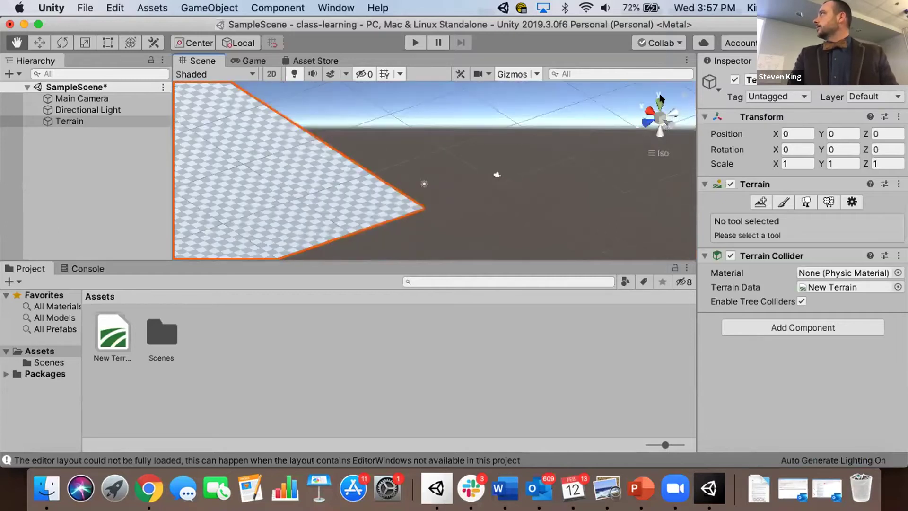
left_click(660, 104)
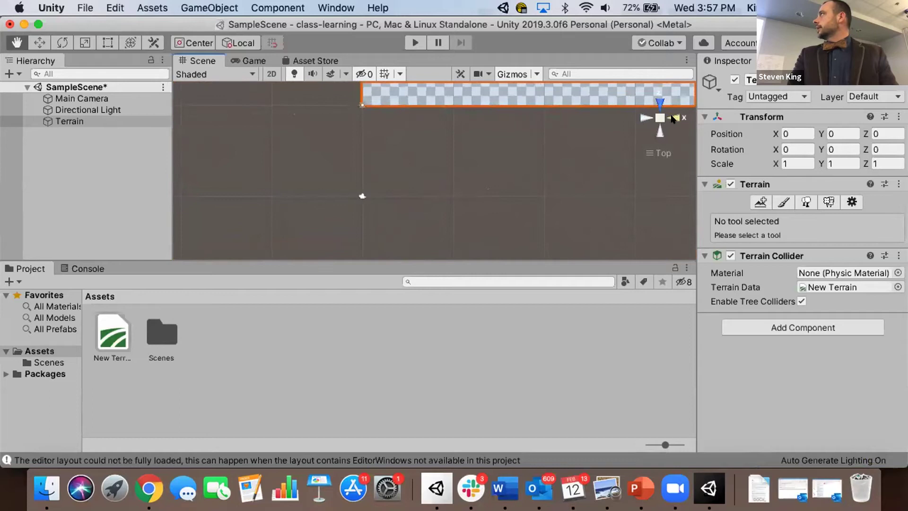
left_click(673, 119)
left_click(660, 132)
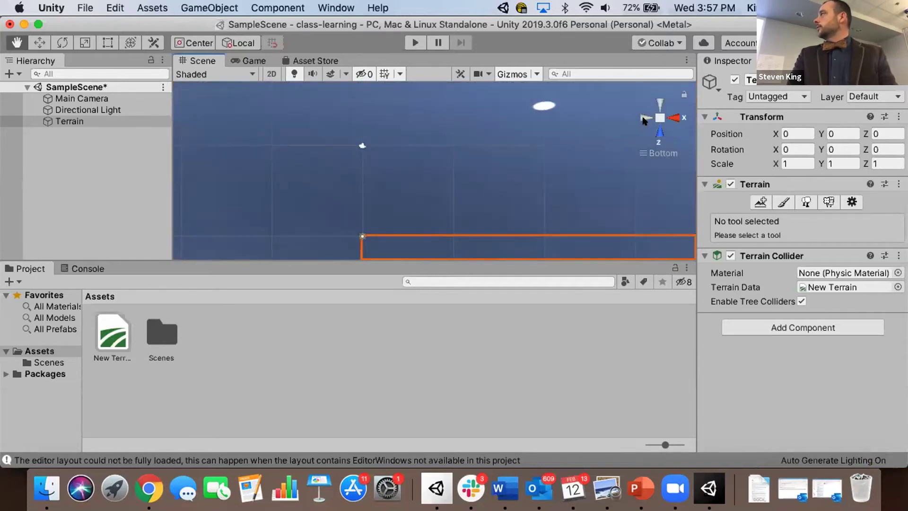
left_click(644, 118)
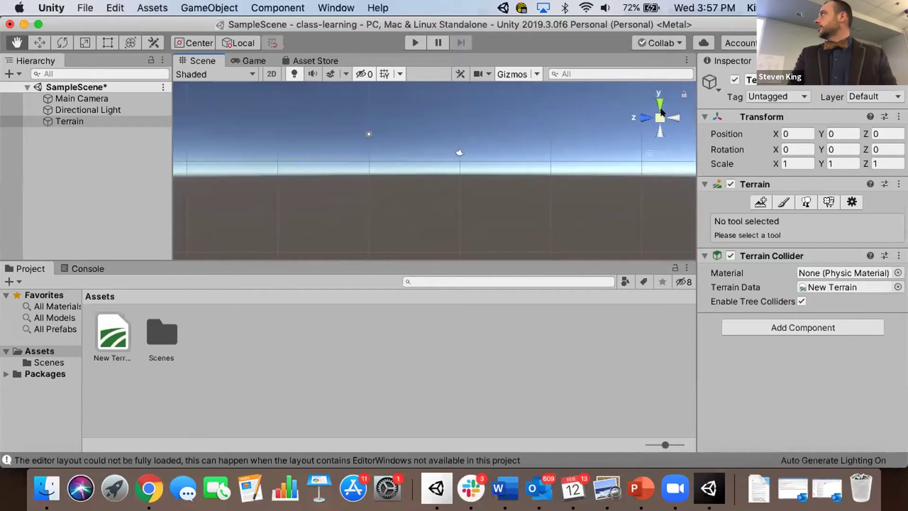
left_click(661, 115)
left_click_drag(273, 146, 393, 182)
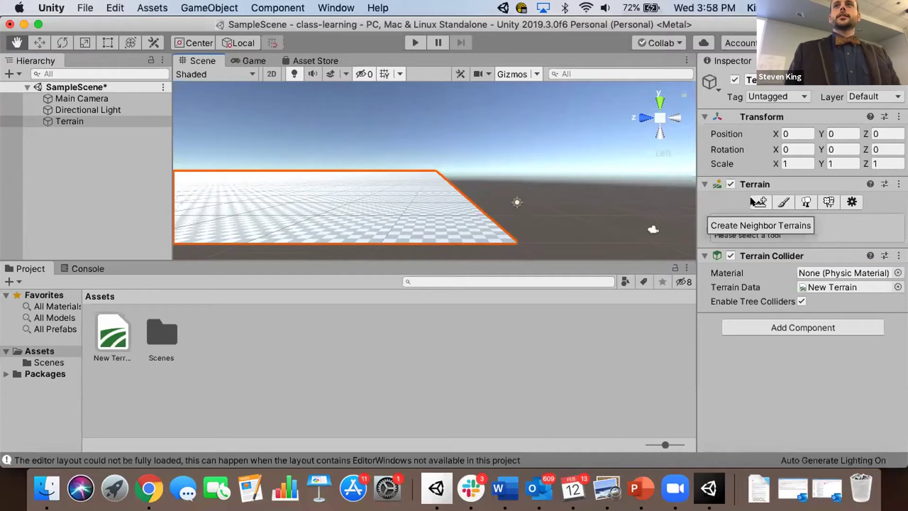
left_click(661, 118)
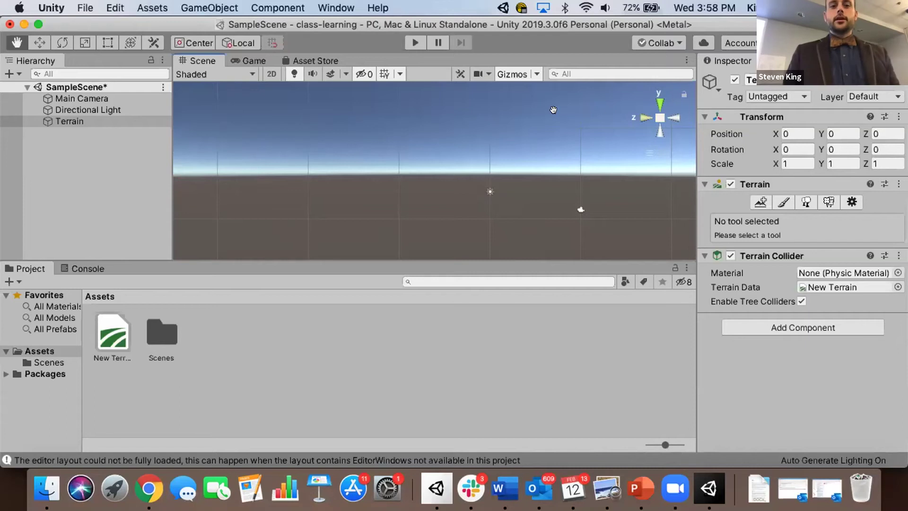
Step: Orbit the scene view to look down on the terrain, then check it in the Game view and return to the Scene view
key("alt")
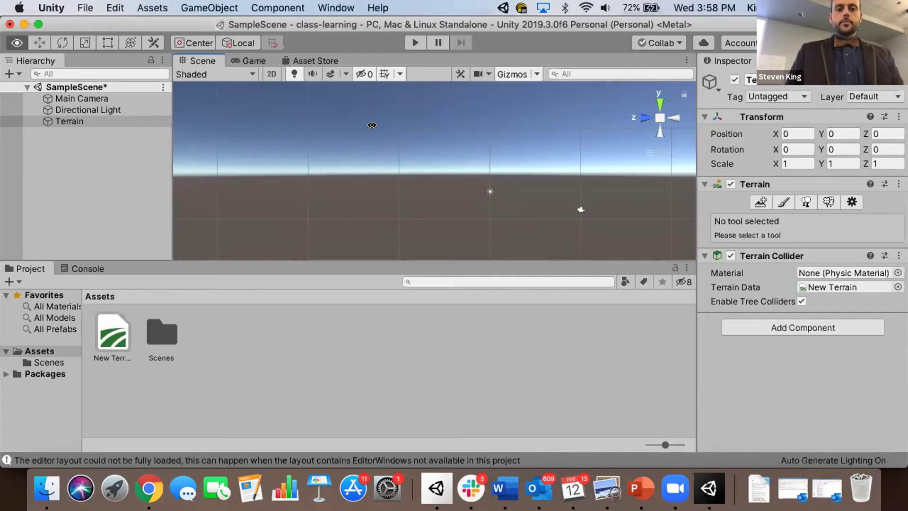
key("alt")
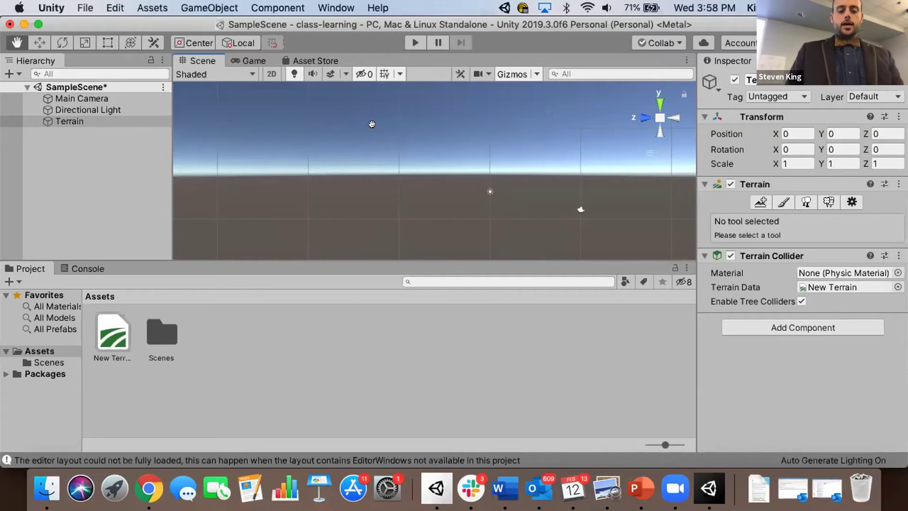
left_click_drag(347, 128, 273, 138, "alt")
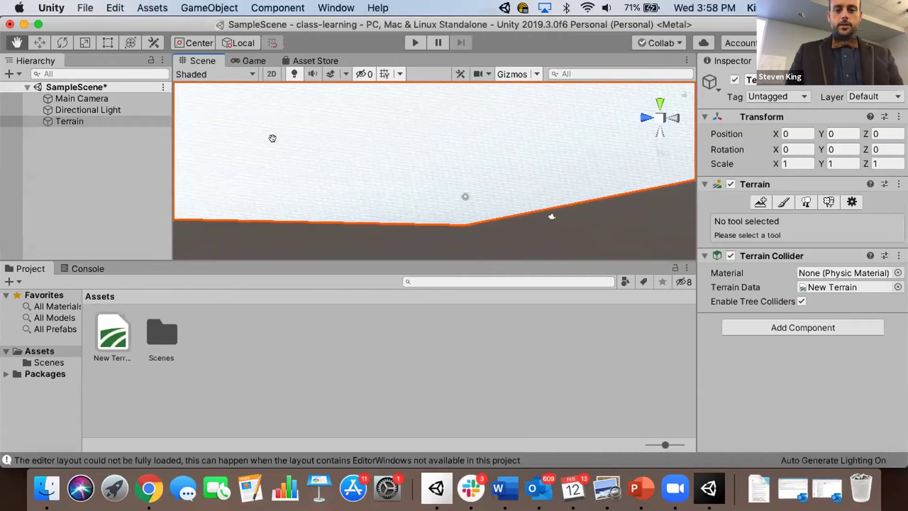
key("super+2")
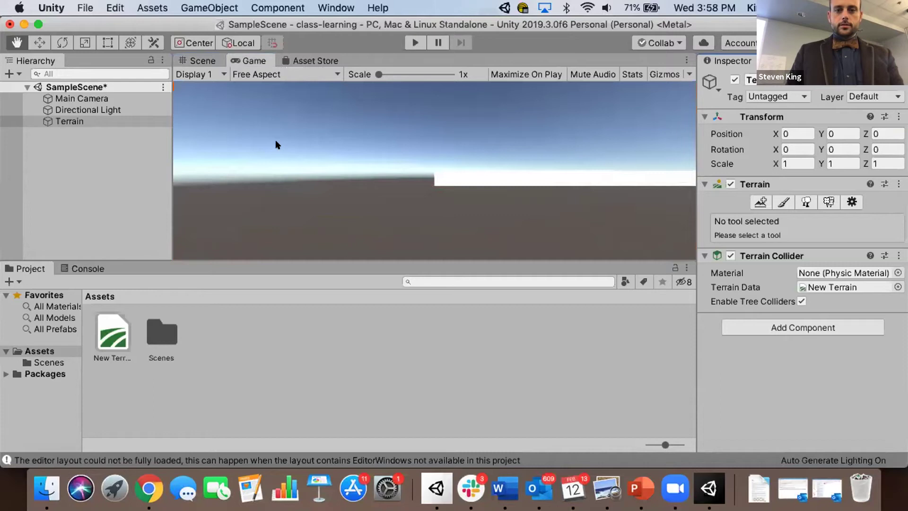
left_click(198, 60)
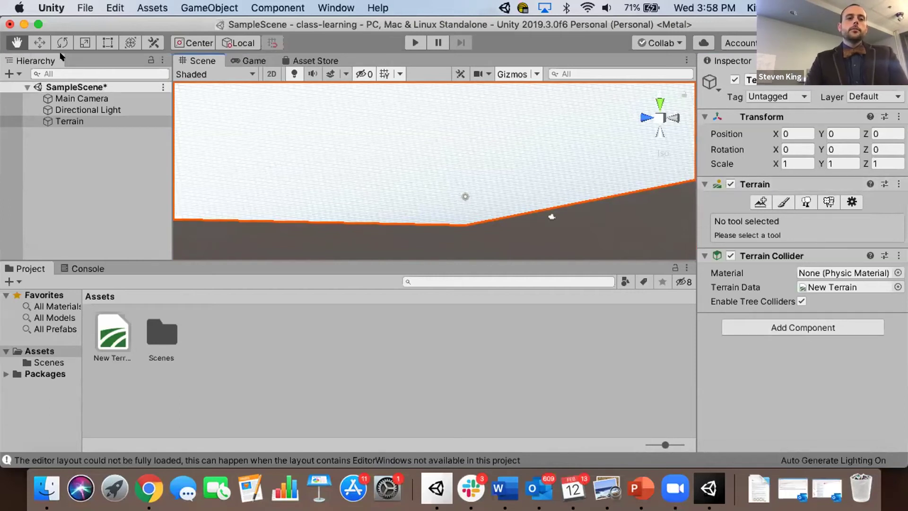
Step: Activate the Move tool and open the terrain's X position for editing
left_click(40, 42)
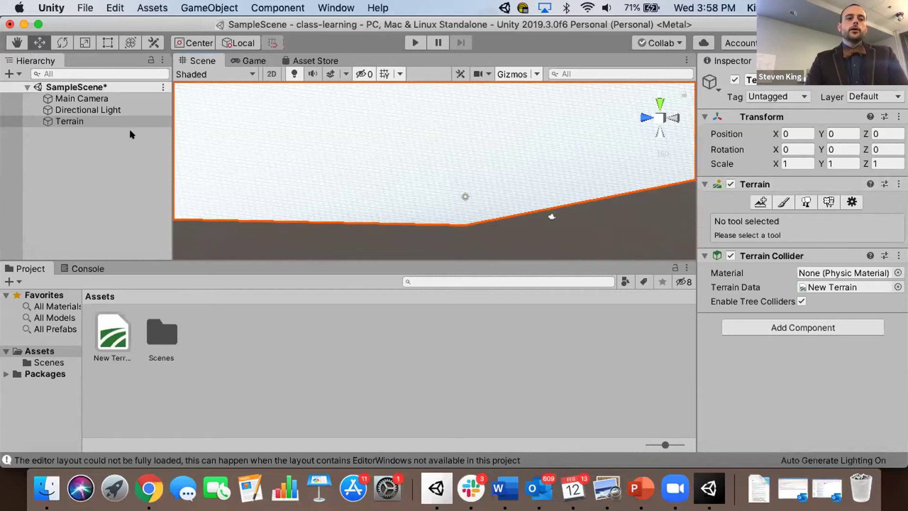
left_click(228, 184)
left_click(229, 185)
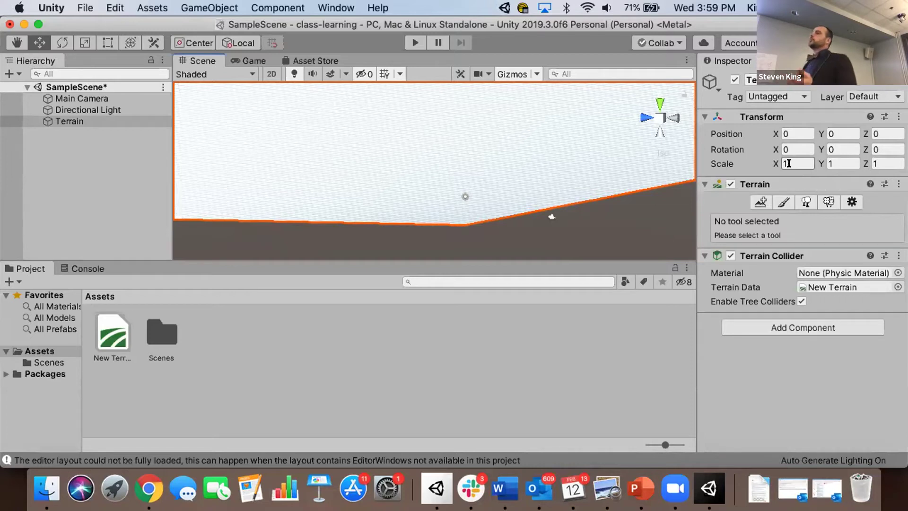
left_click(789, 134)
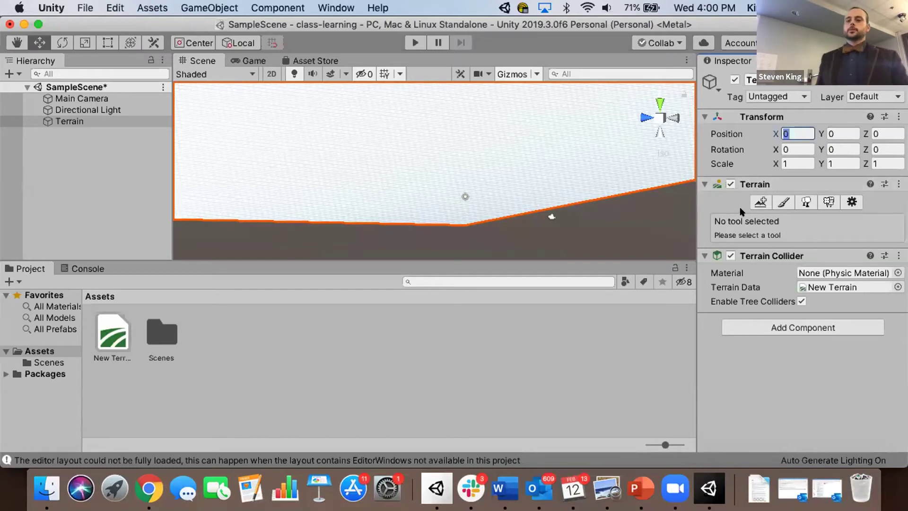
Step: Activate the terrain's Paint Terrain tool in Paint Texture mode
left_click(776, 200)
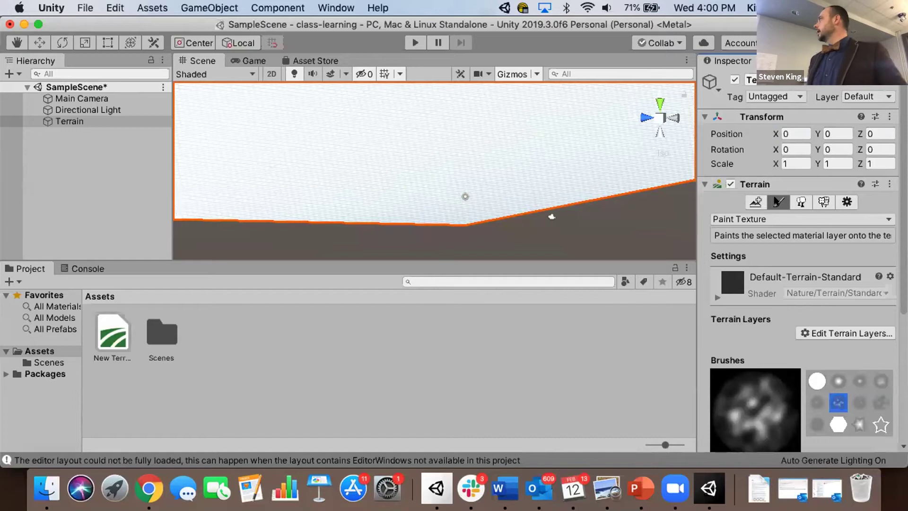
left_click(780, 221)
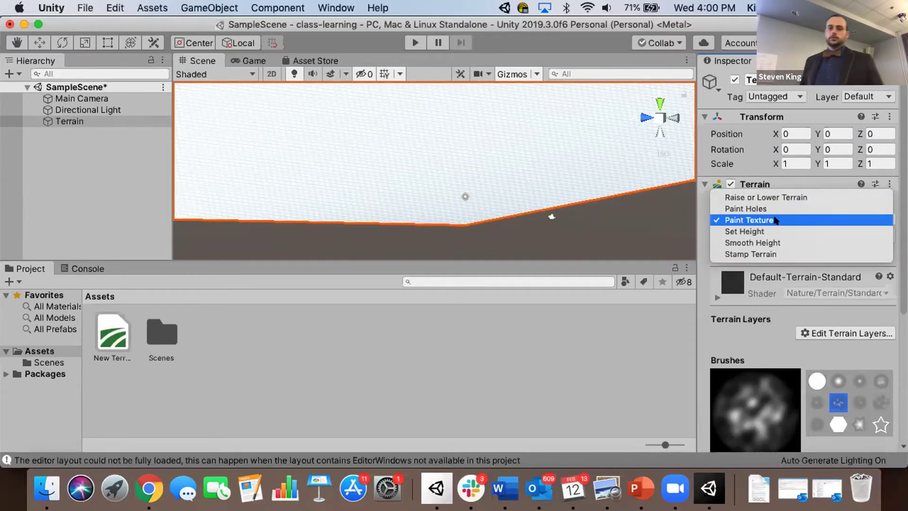
left_click(776, 220)
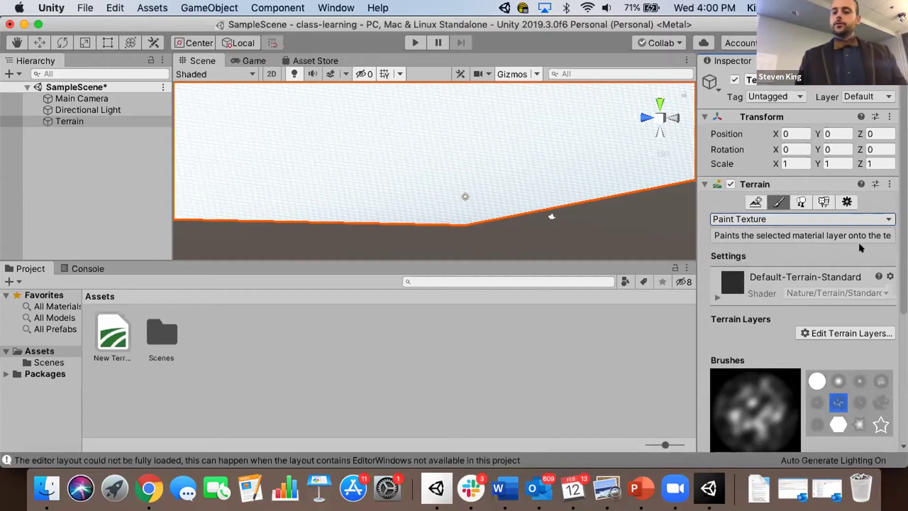
left_click(859, 332)
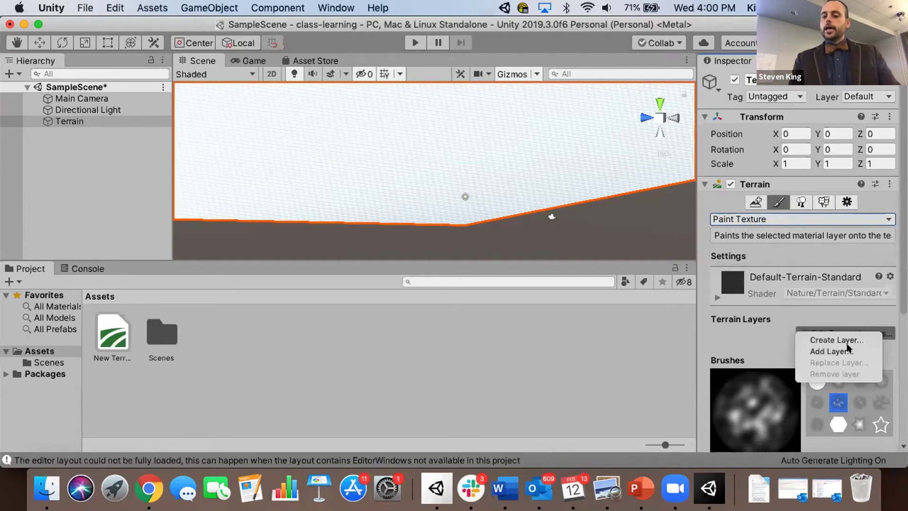
left_click(845, 355)
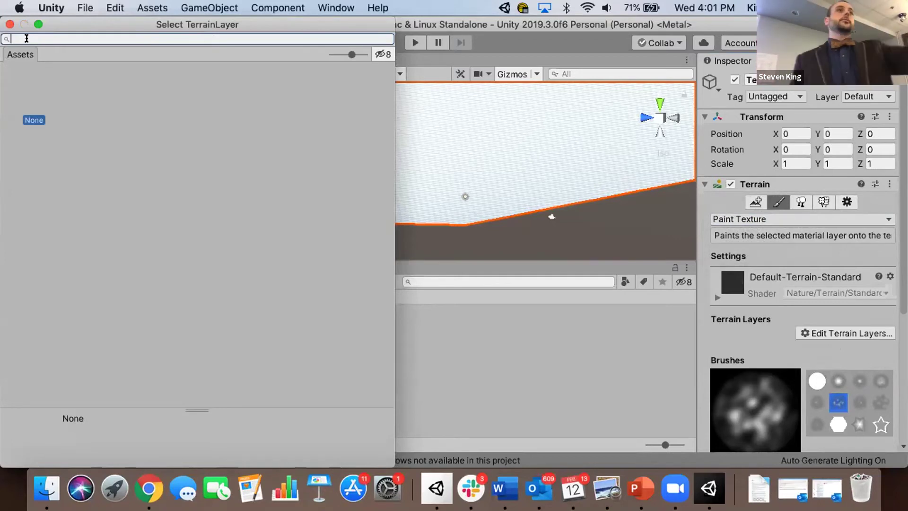
left_click(10, 26)
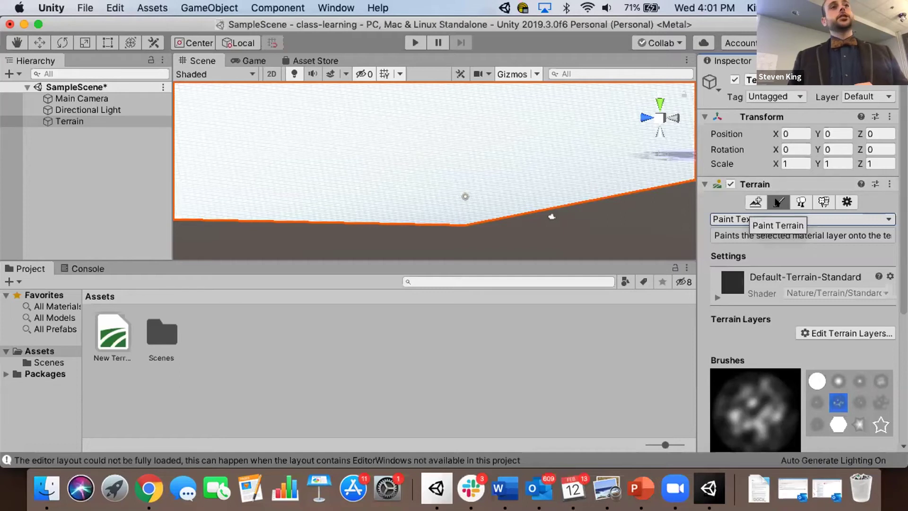
left_click(734, 217)
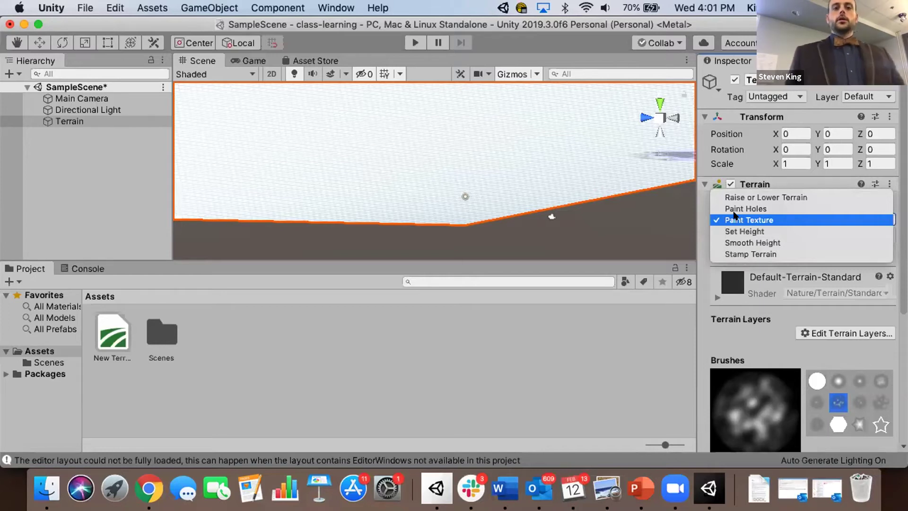
left_click(734, 214)
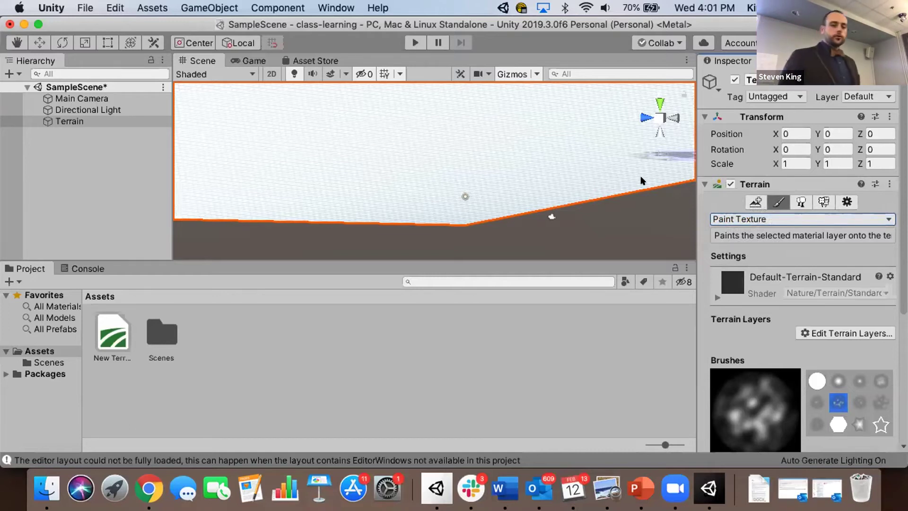
Step: Open the Asset Store, and in System Preferences set the AirPlay display's scaled resolution to 1080p
left_click(299, 61)
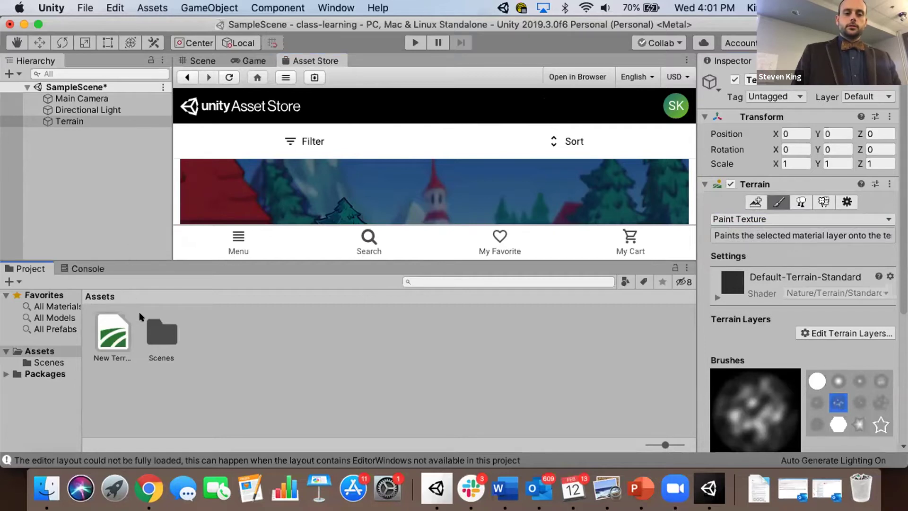
left_click(69, 121)
left_click(19, 8)
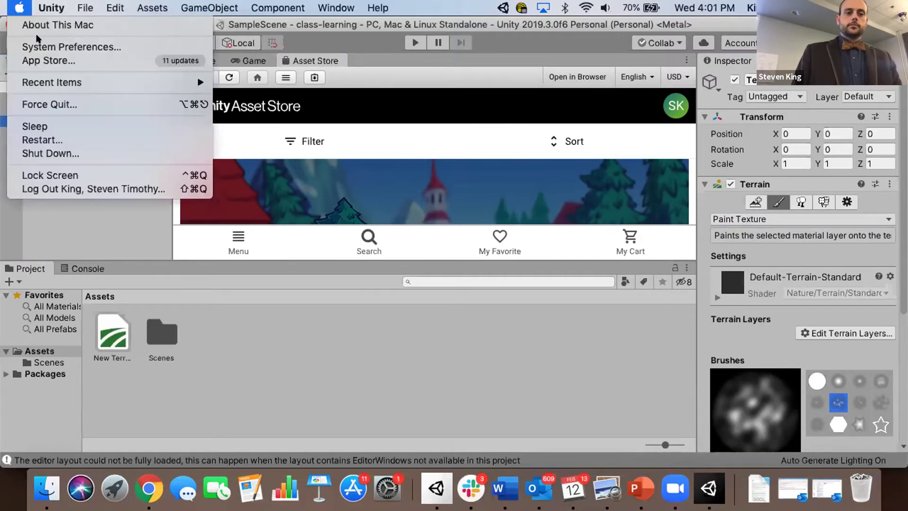
left_click(52, 45)
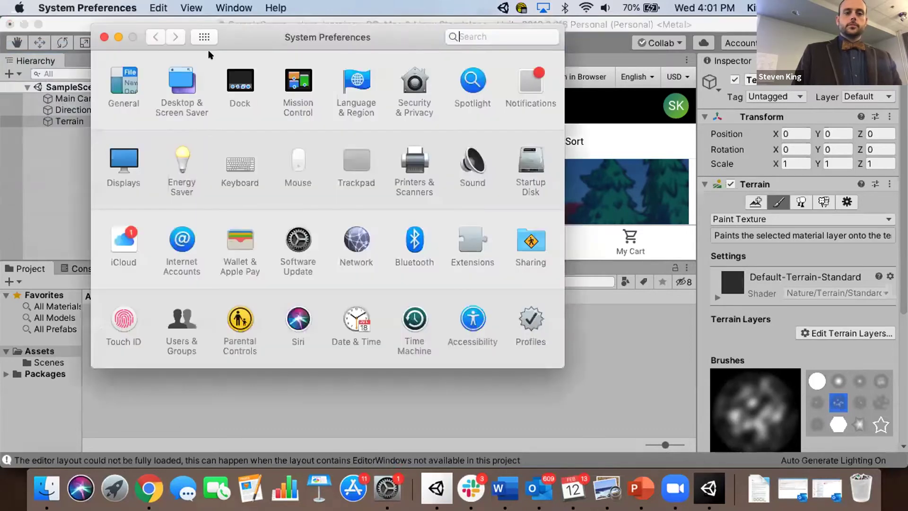
left_click(123, 161)
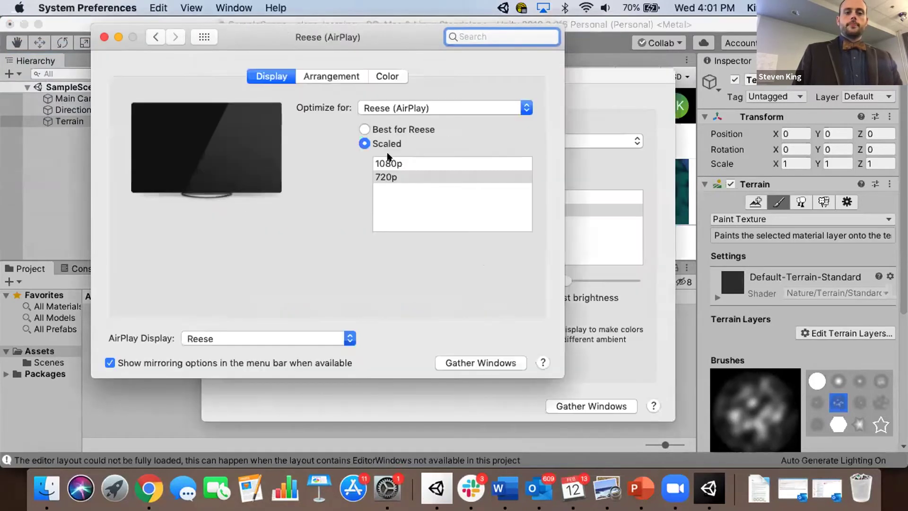
left_click(390, 164)
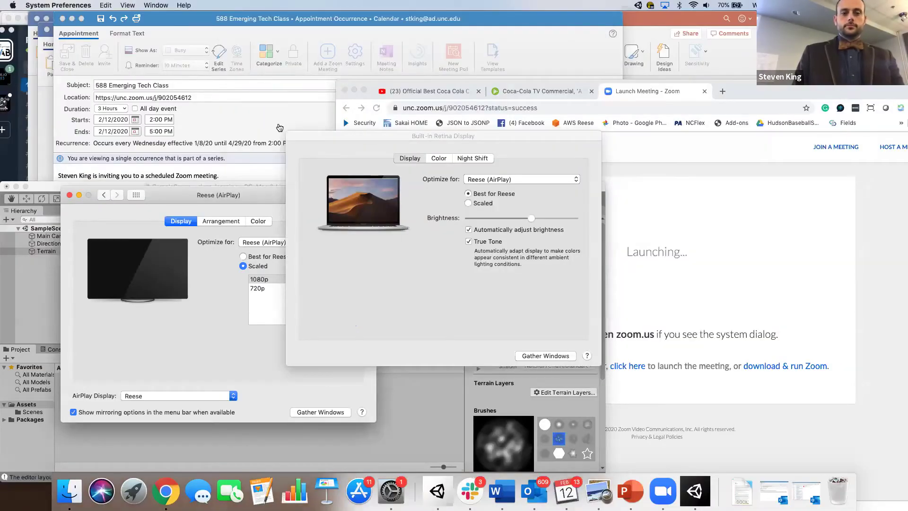
Step: Switch back to Unity, move its window to the upper edge of the desktop and make it full screen
key("super+Tab")
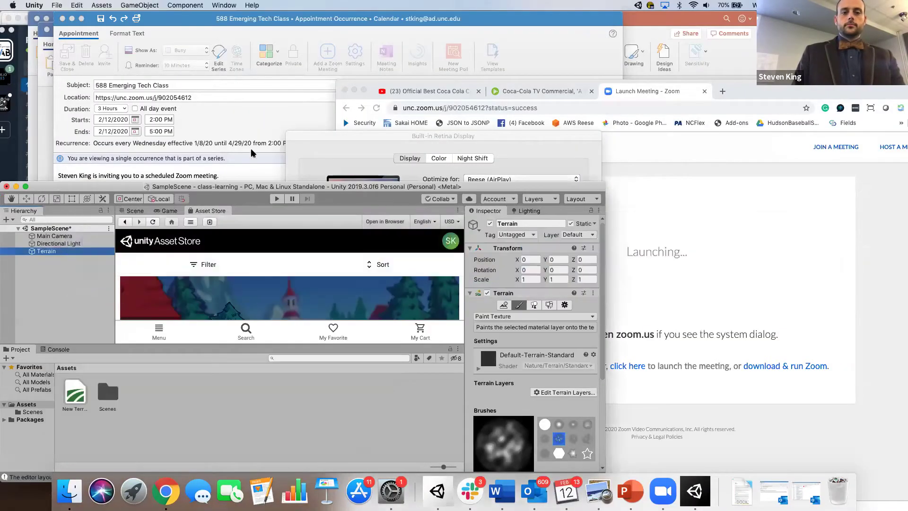
left_click_drag(252, 186, 255, 16)
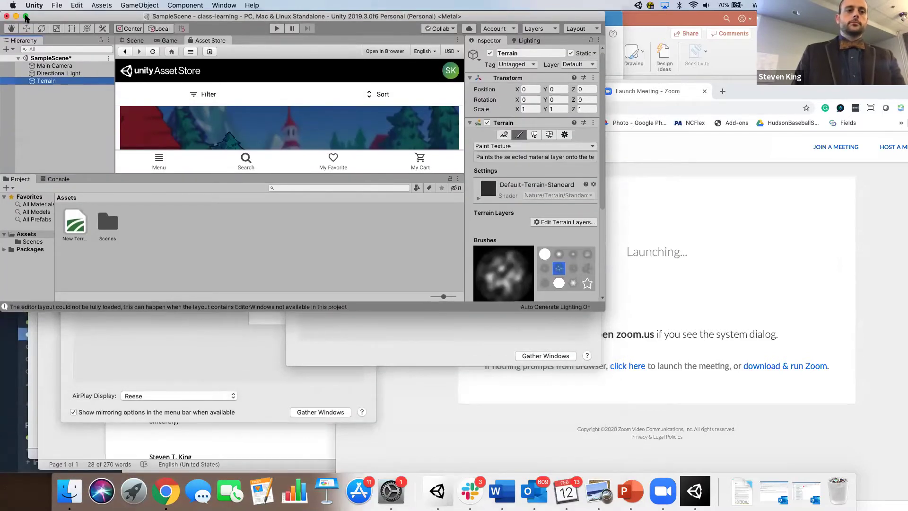
left_click(26, 18)
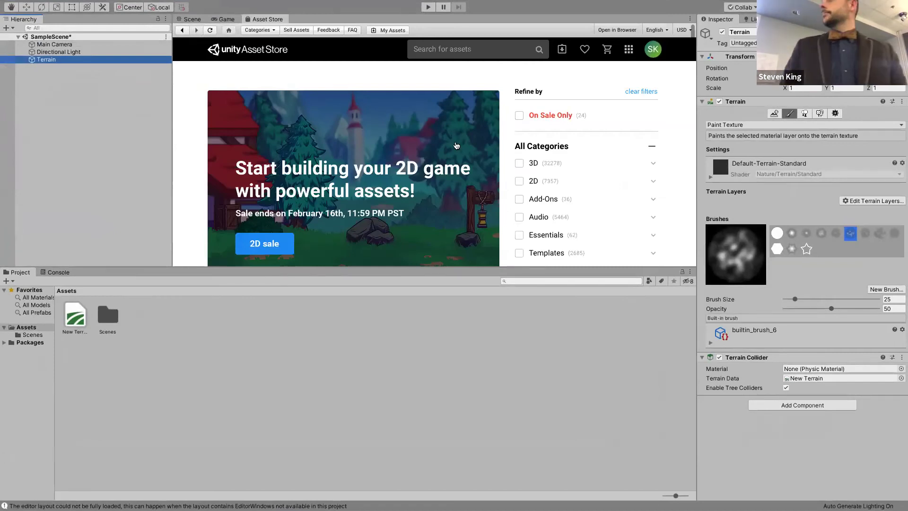
Step: Search the Asset Store for desert
left_click(438, 51)
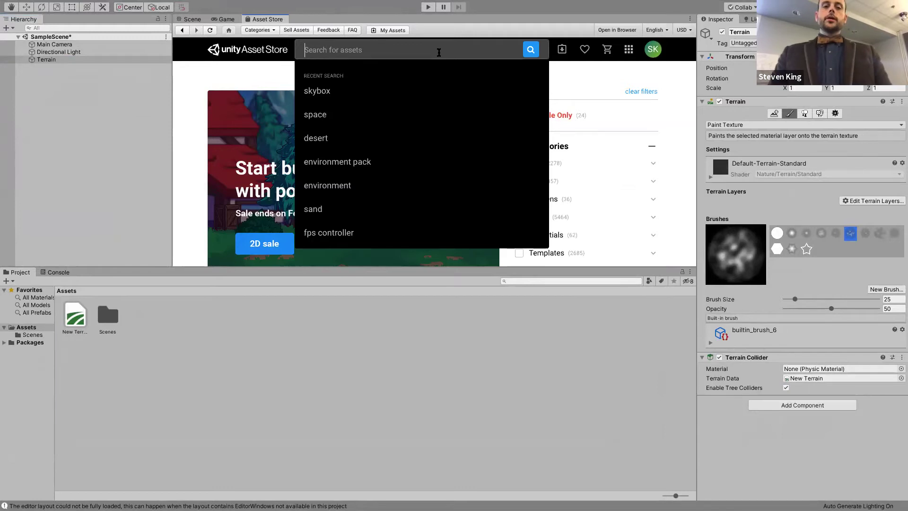
type("desert")
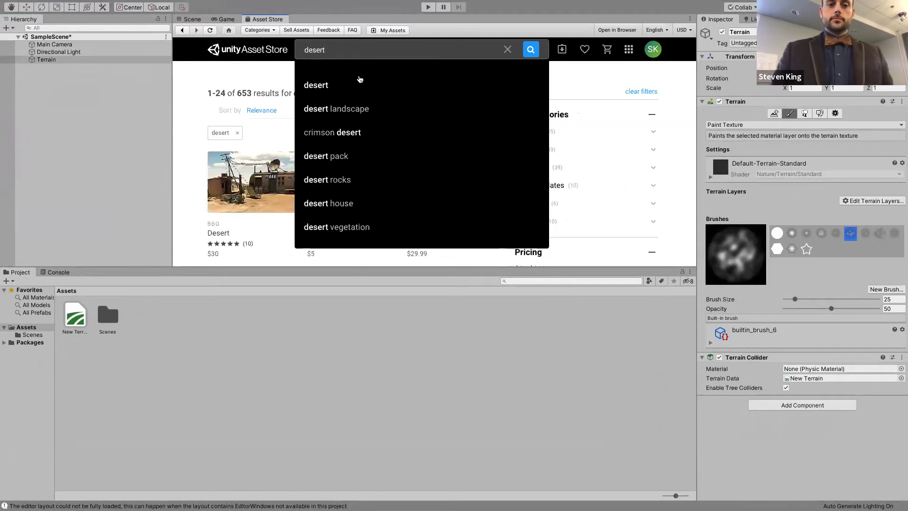
left_click(332, 88)
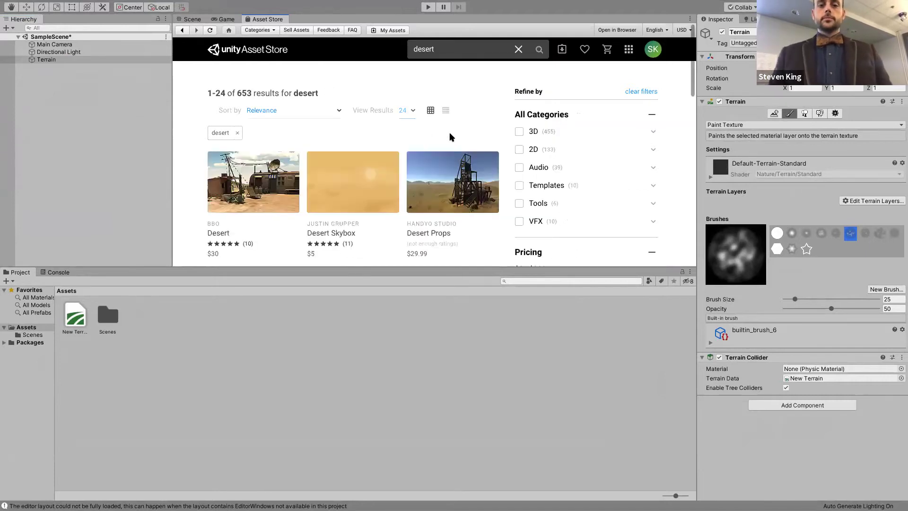
Step: Filter the desert results to Free Assets and browse the matching packages
mouse_move(395, 177)
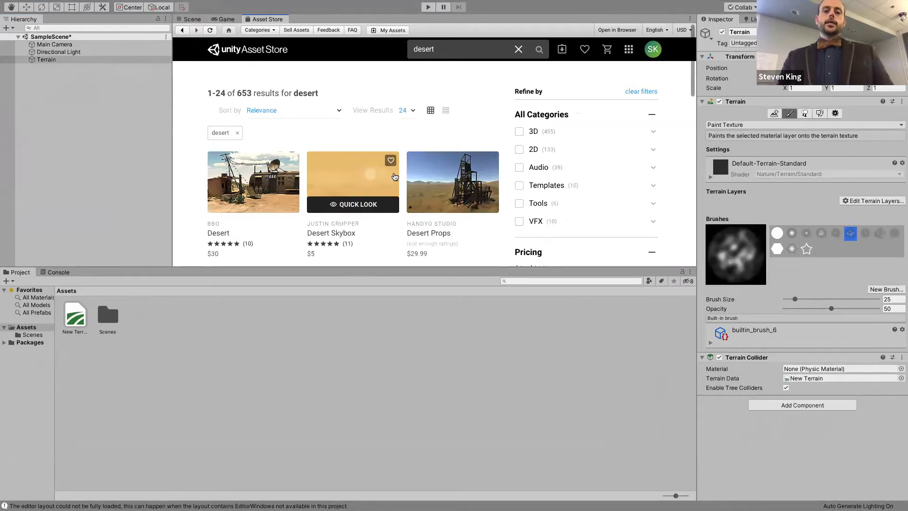
scroll(395, 177, "down", 3)
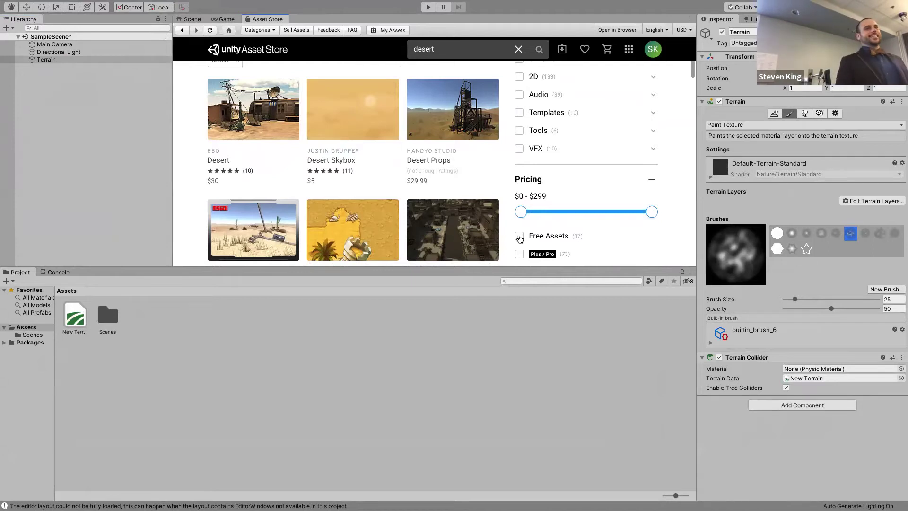
left_click(519, 237)
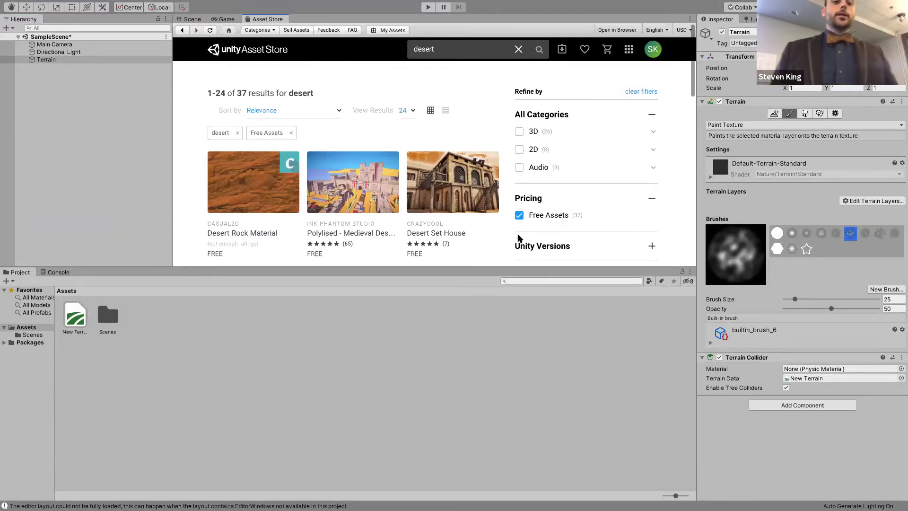
scroll(282, 181, "down", 3)
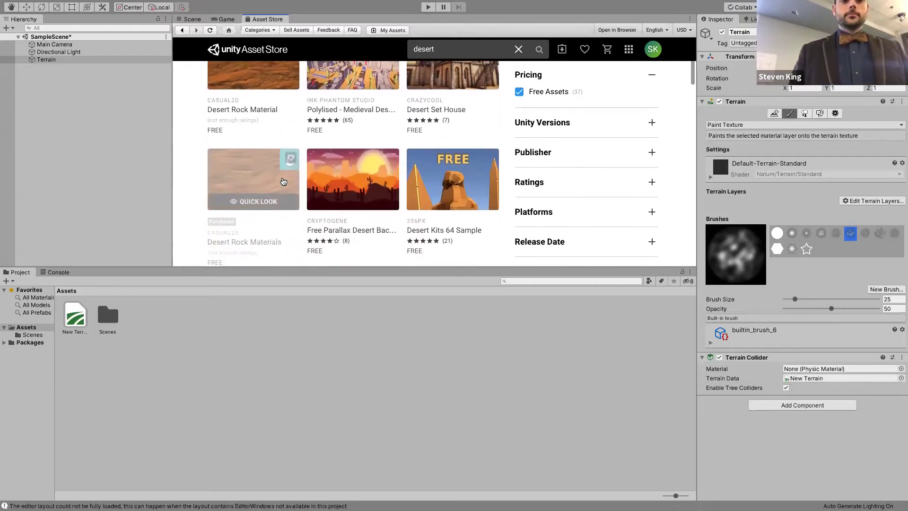
scroll(283, 181, "up", 1)
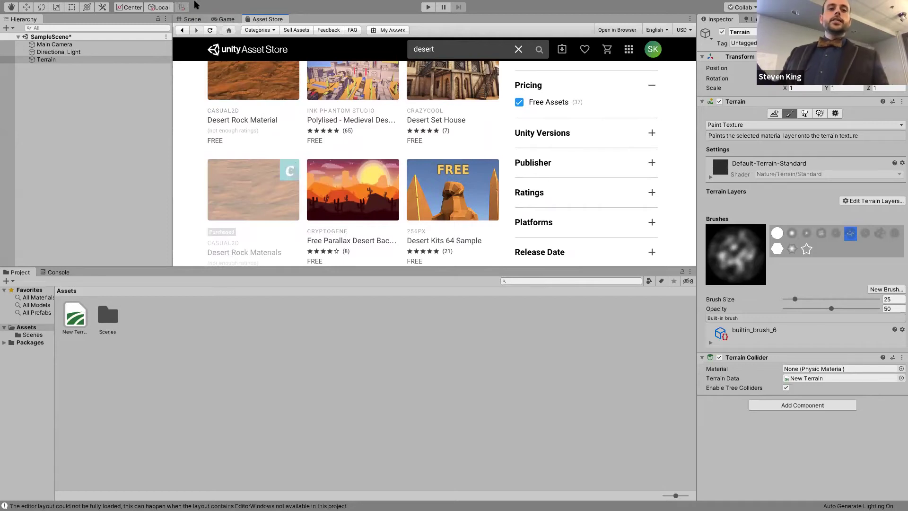
left_click(222, 5)
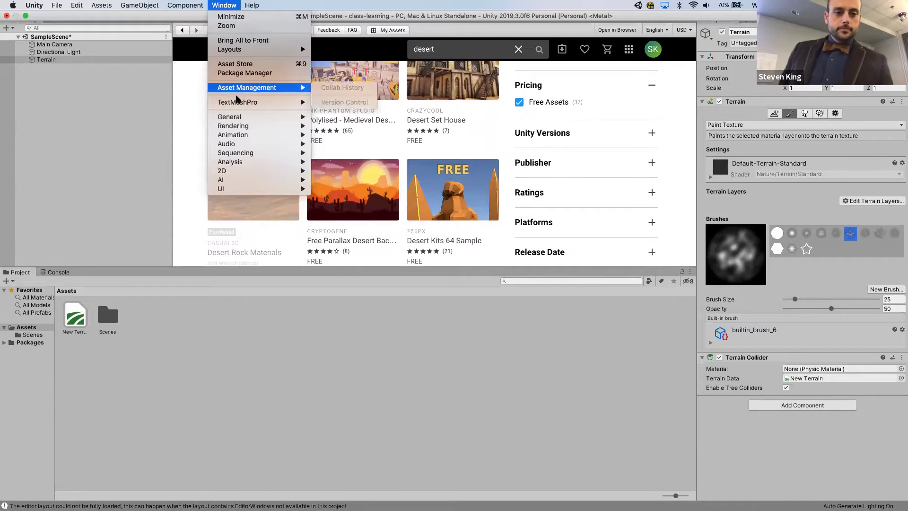
mouse_move(228, 51)
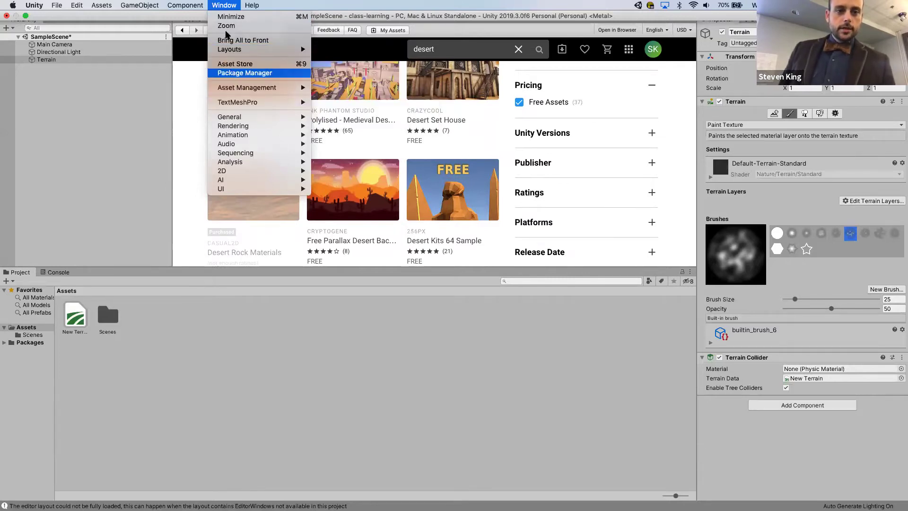
mouse_move(246, 6)
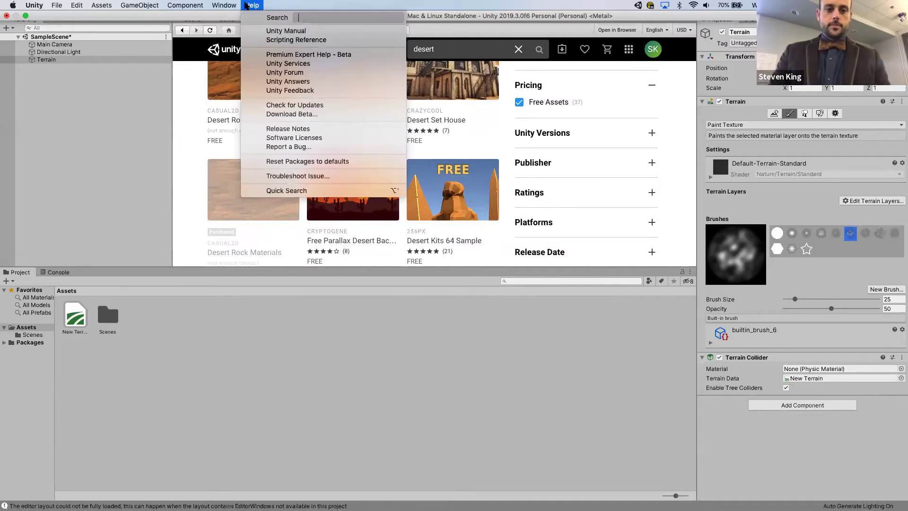
Step: Search the help for "asset" to locate the Asset Store command
type("asset")
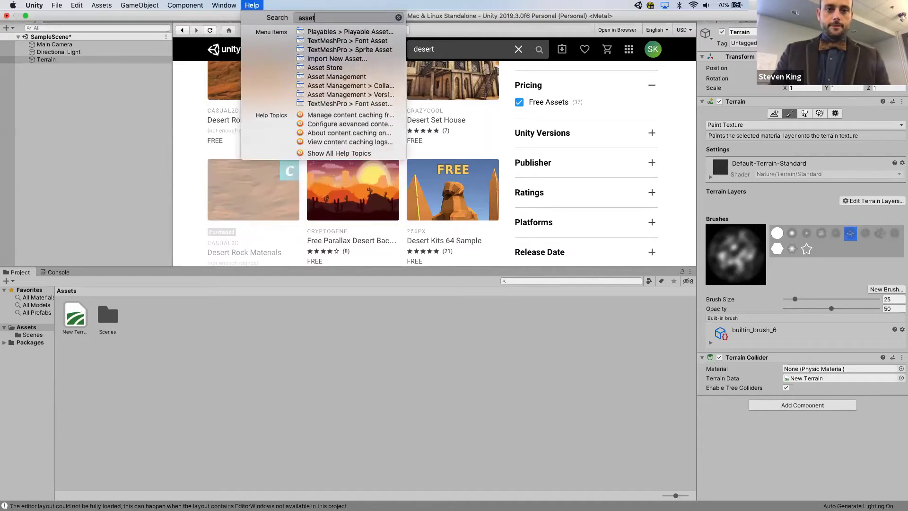
mouse_move(312, 71)
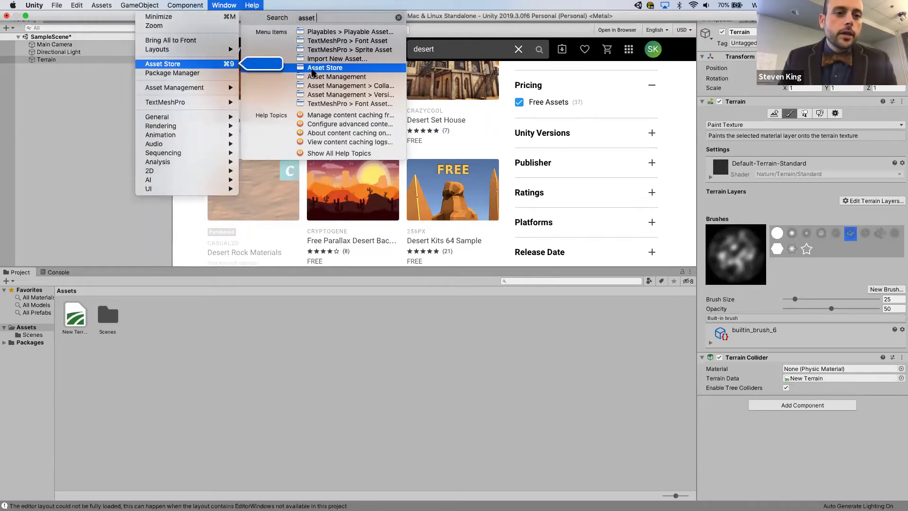
left_click(224, 5)
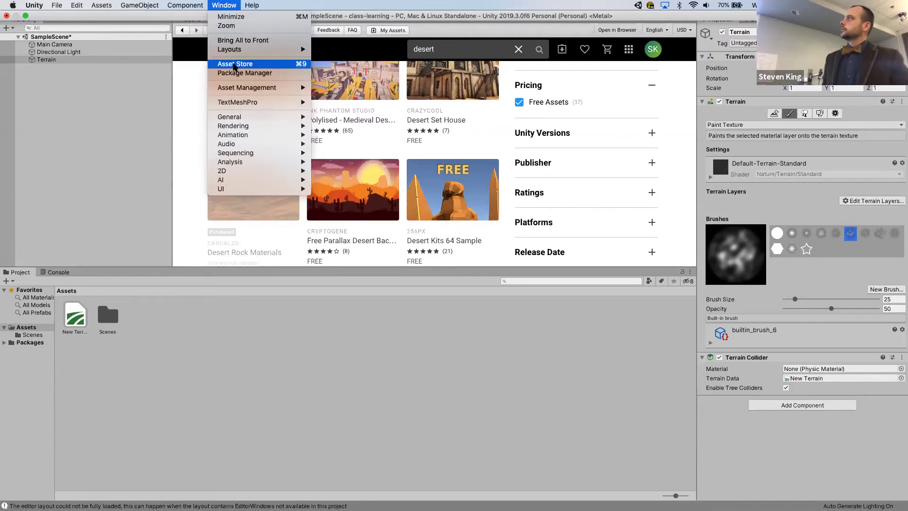
left_click(197, 89)
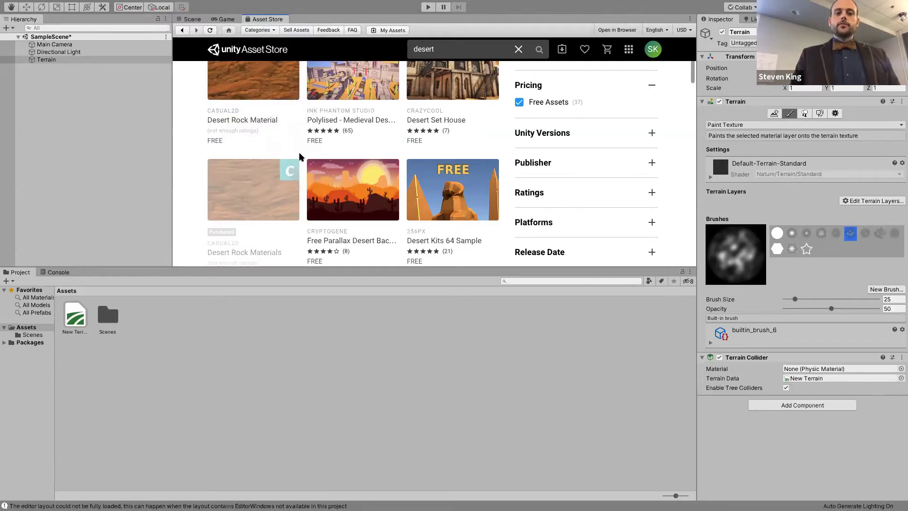
Step: Open the free Desert Rock Material package from the desert results and start downloading it
scroll(283, 146, "up", 2)
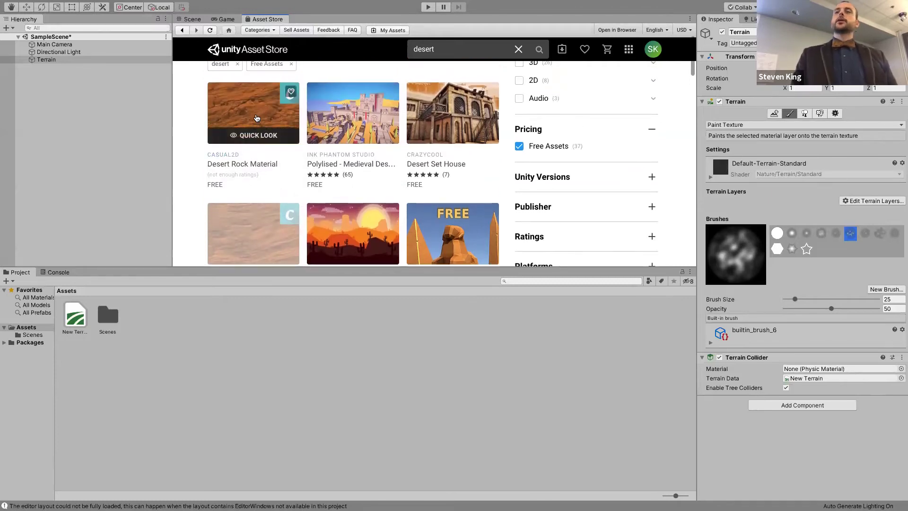
left_click(257, 119)
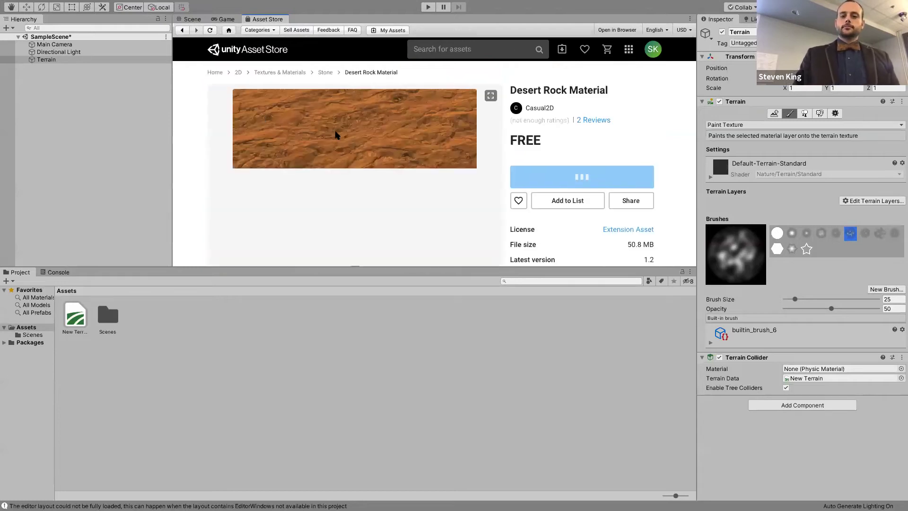
scroll(338, 165, "down", 1)
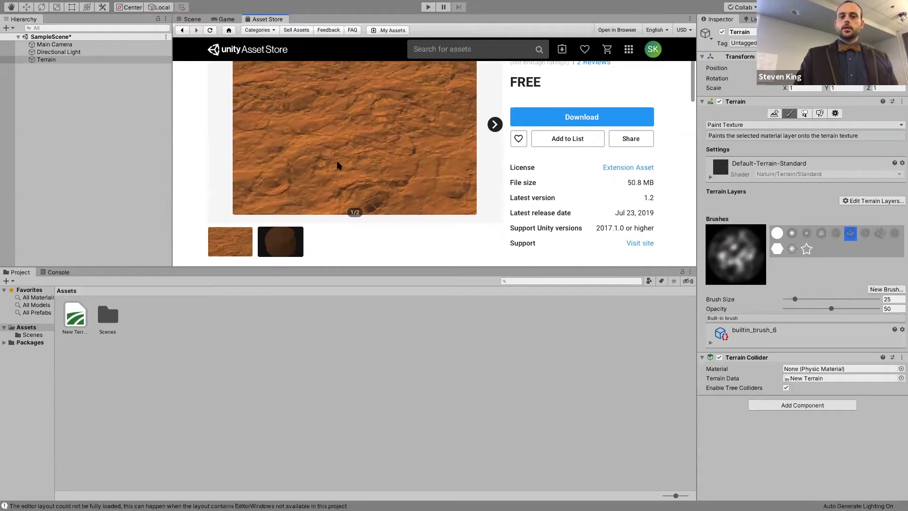
scroll(338, 165, "up", 1)
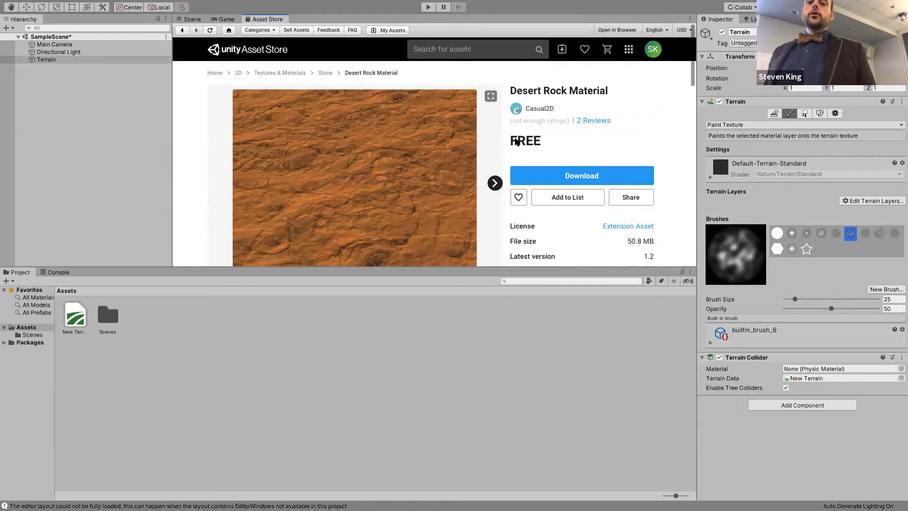
left_click(574, 176)
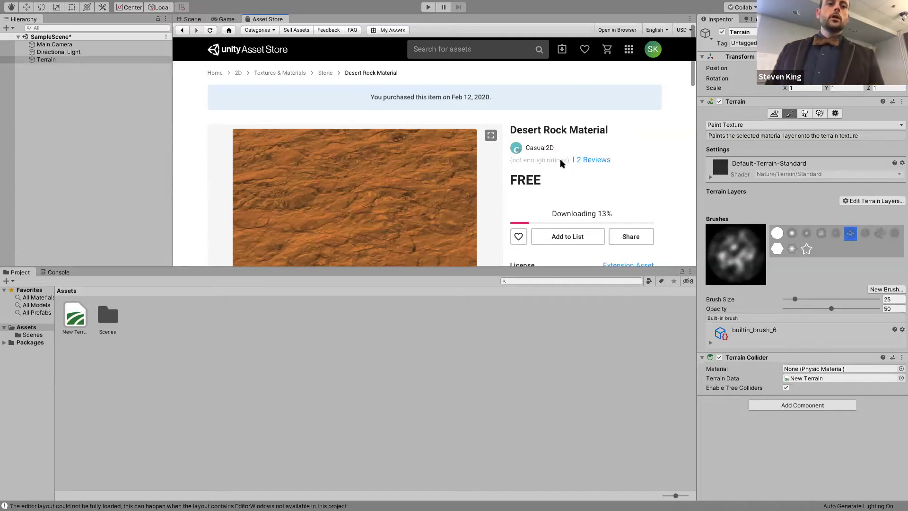
mouse_move(136, 5)
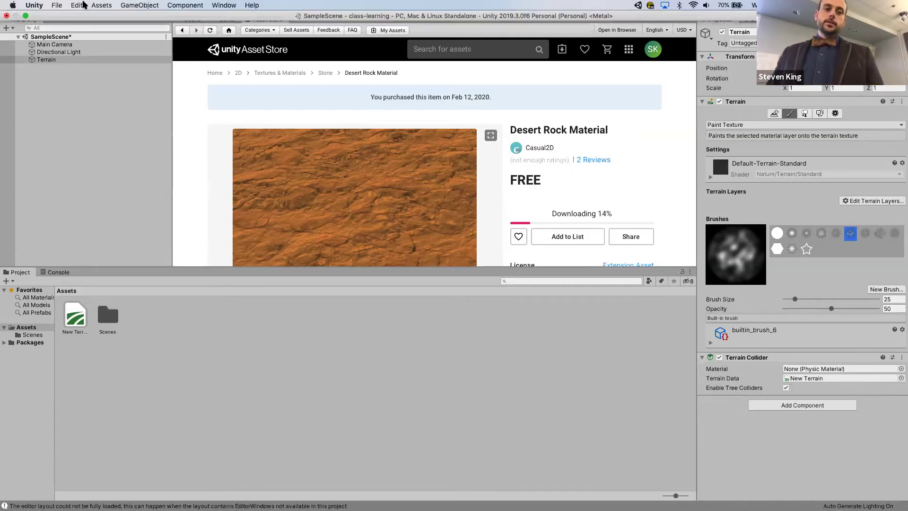
left_click(58, 6)
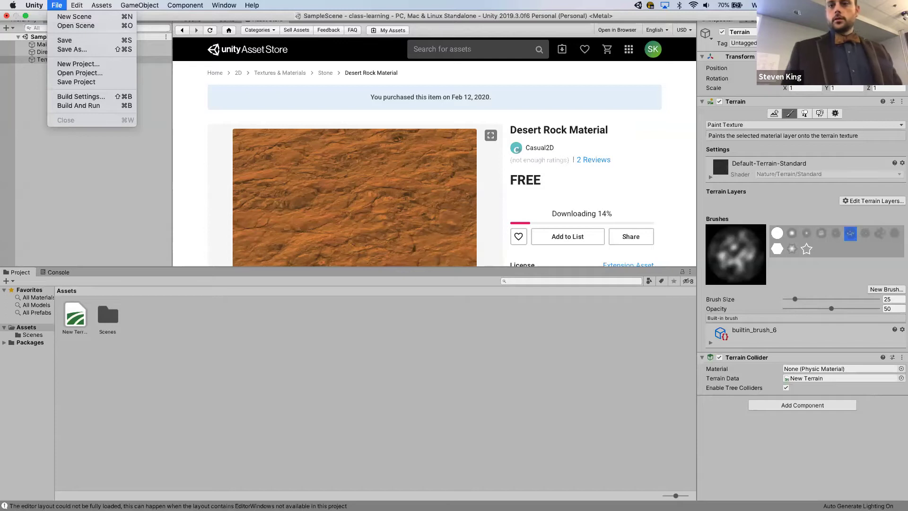
key("Escape")
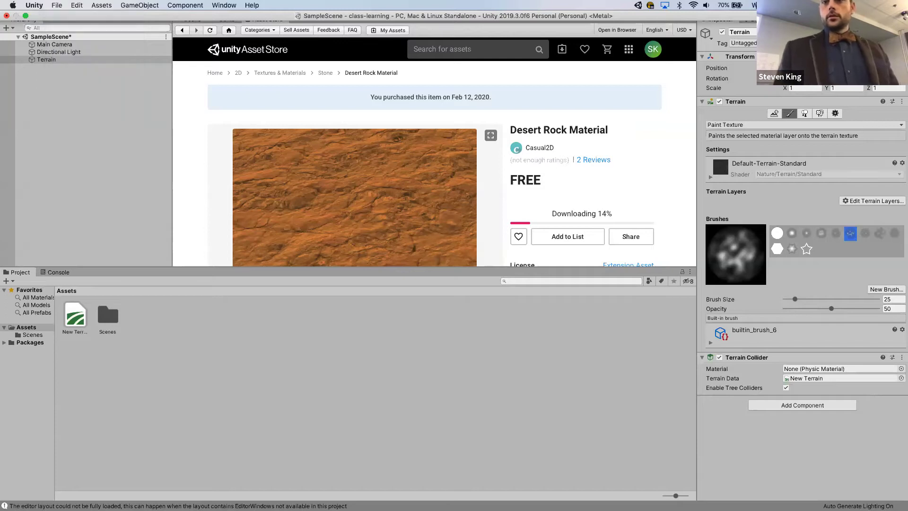
left_click(693, 6)
left_click(652, 18)
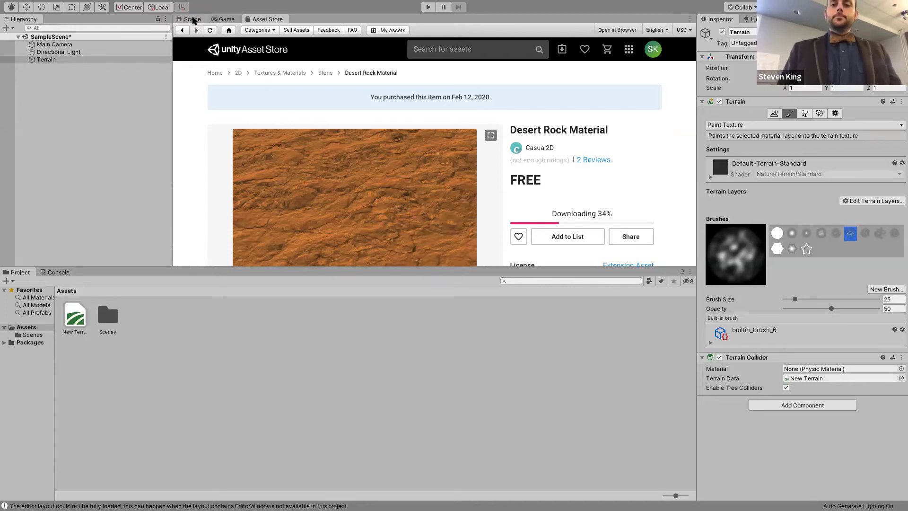
Step: Return to the Scene view and examine the flat terrain around its edge at different zoom levels
left_click(192, 19)
left_click_drag(284, 132, 405, 125)
key("ctrl+z")
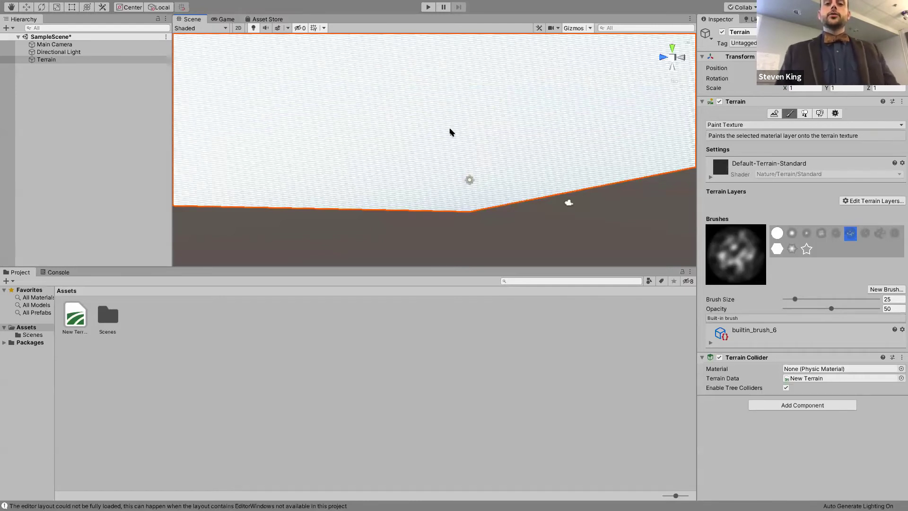
scroll(452, 132, "up", 3)
scroll(452, 132, "down", 8)
scroll(452, 133, "up", 4)
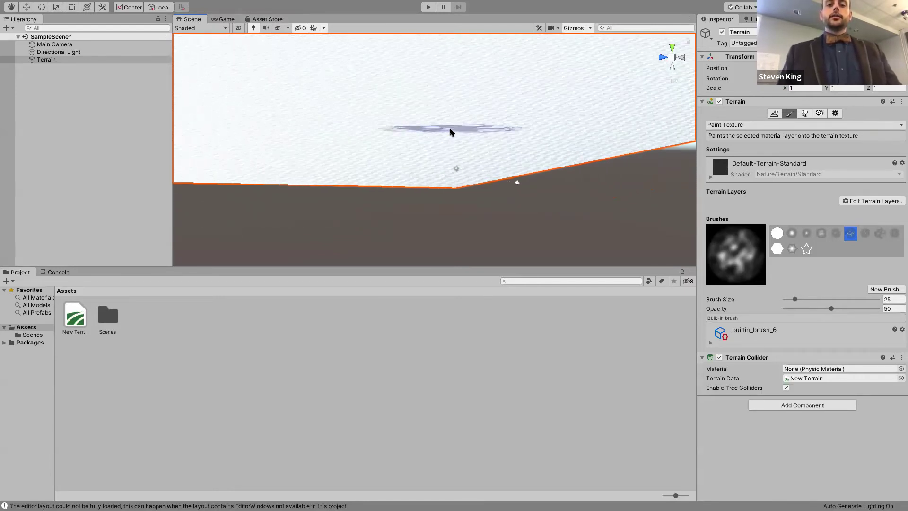
scroll(450, 132, "up", 2)
scroll(450, 134, "down", 4)
scroll(451, 160, "up", 2)
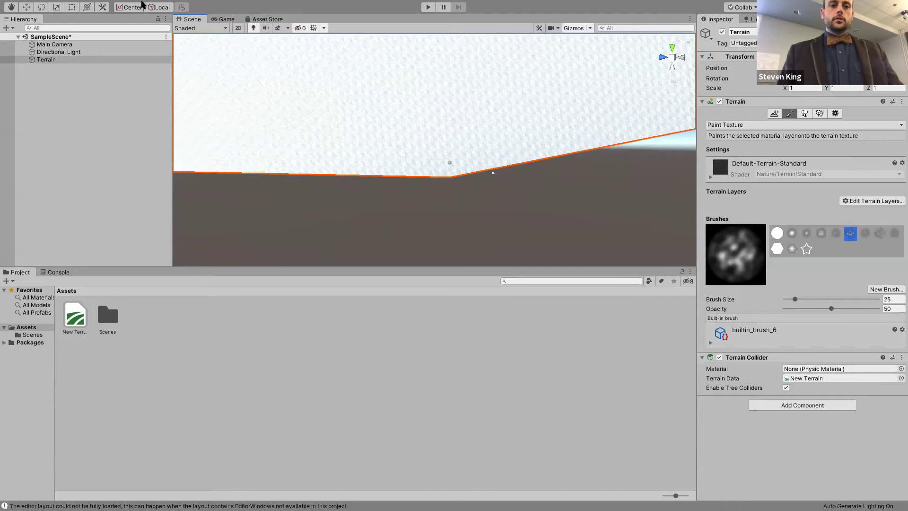
Step: Search the help for "view" commands
mouse_move(141, 4)
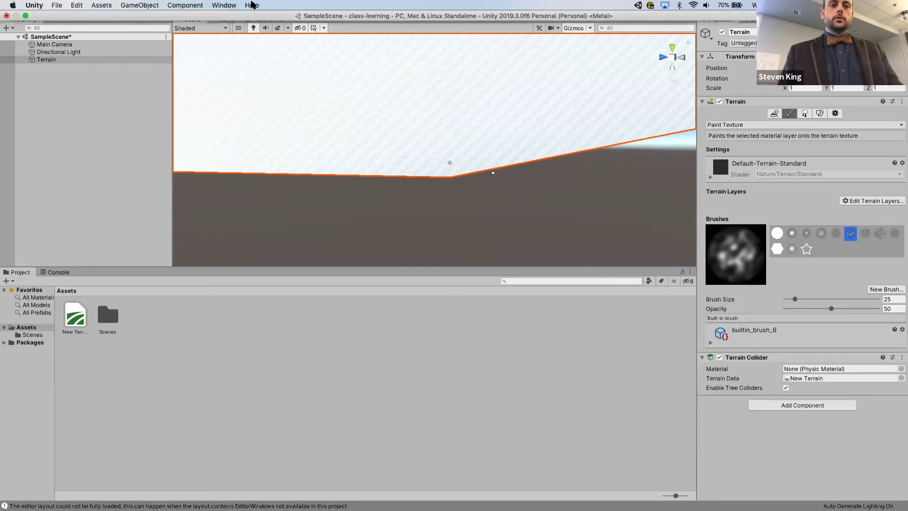
left_click(251, 4)
type("view")
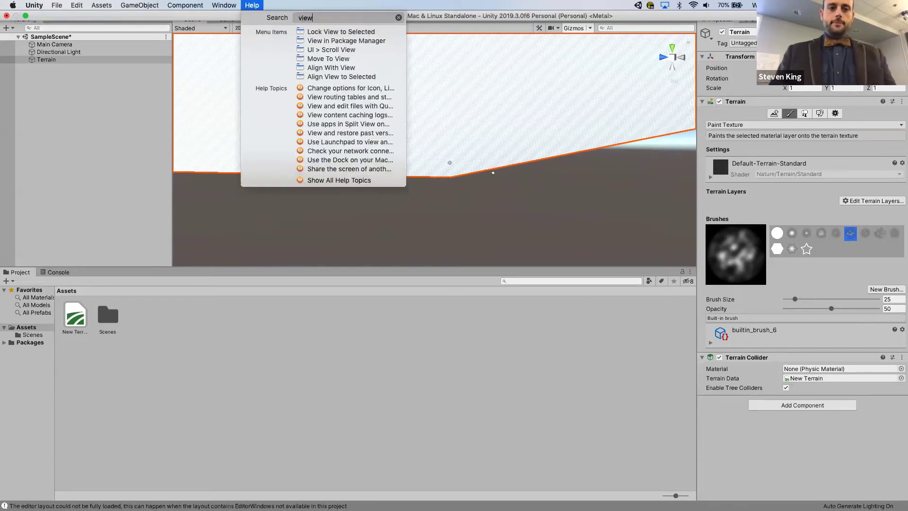
left_click(298, 208)
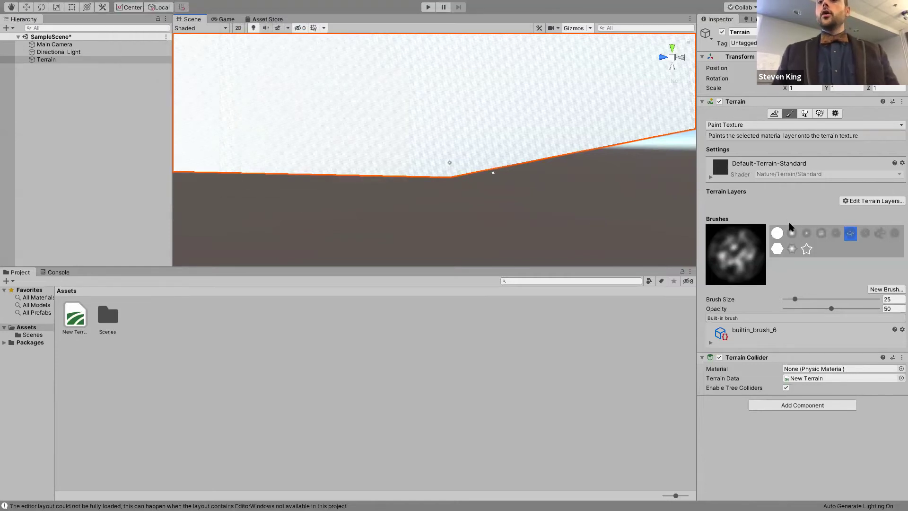
Step: Use the Raise or Lower Terrain tool with builtin_brush_6 to sculpt jagged mountain ridges along the terrain's corner
left_click(755, 125)
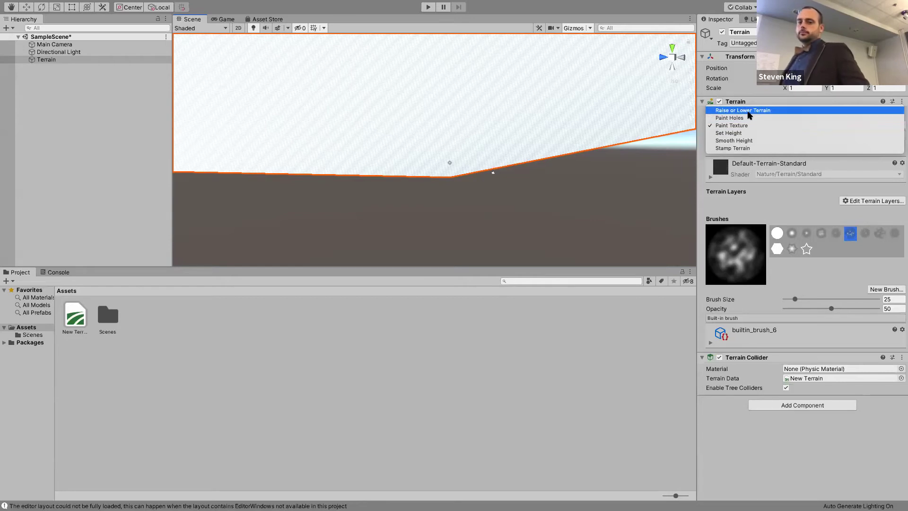
left_click(749, 111)
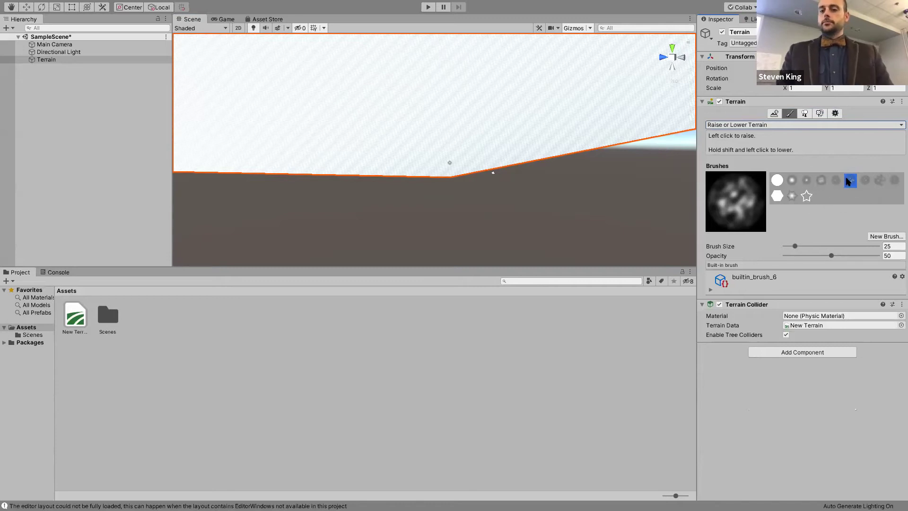
left_click(575, 141)
mouse_move(575, 142)
left_mouse_down()
mouse_move(456, 143)
mouse_move(292, 129)
left_mouse_up()
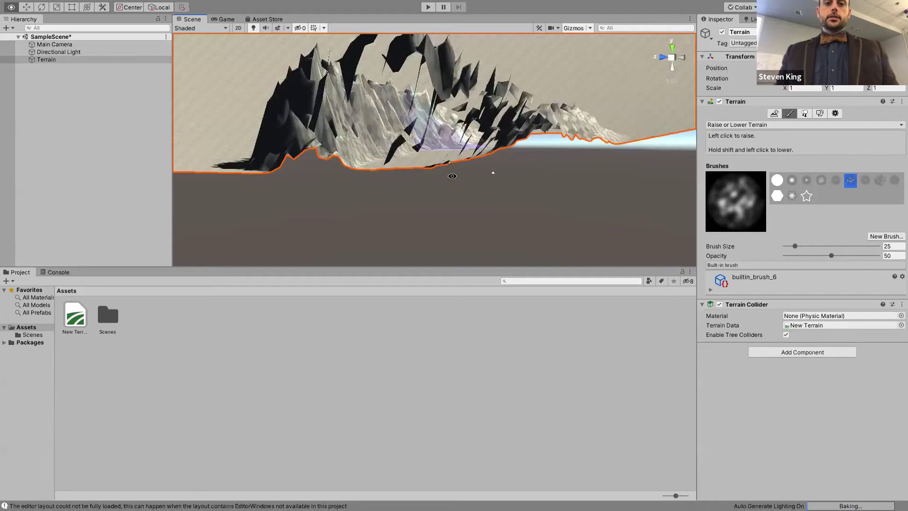
mouse_move(472, 158)
left_mouse_down()
mouse_move(534, 123)
mouse_move(586, 109)
mouse_move(616, 113)
left_mouse_up()
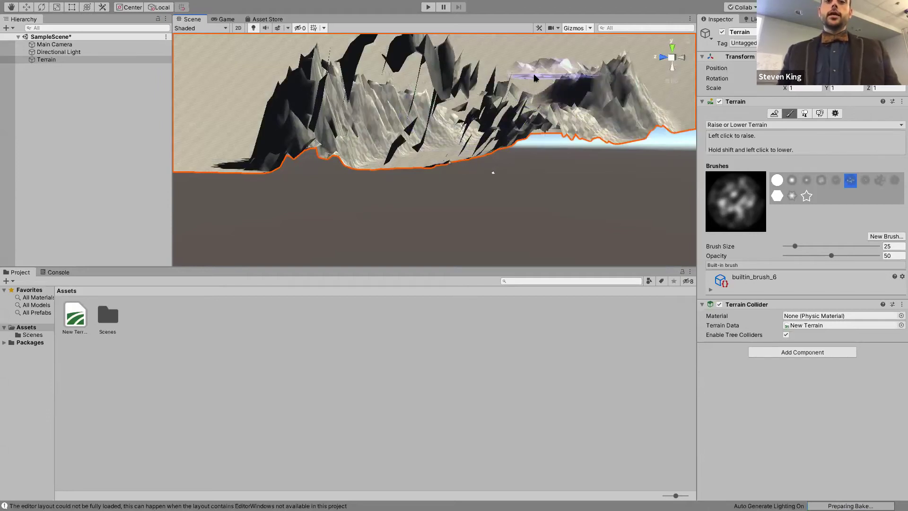
Step: Examine the raised ridges and the whole terrain from several angles and distances in the Scene view
key("alt")
left_click_drag(524, 81, 454, 212, "alt")
scroll(454, 212, "down", 10)
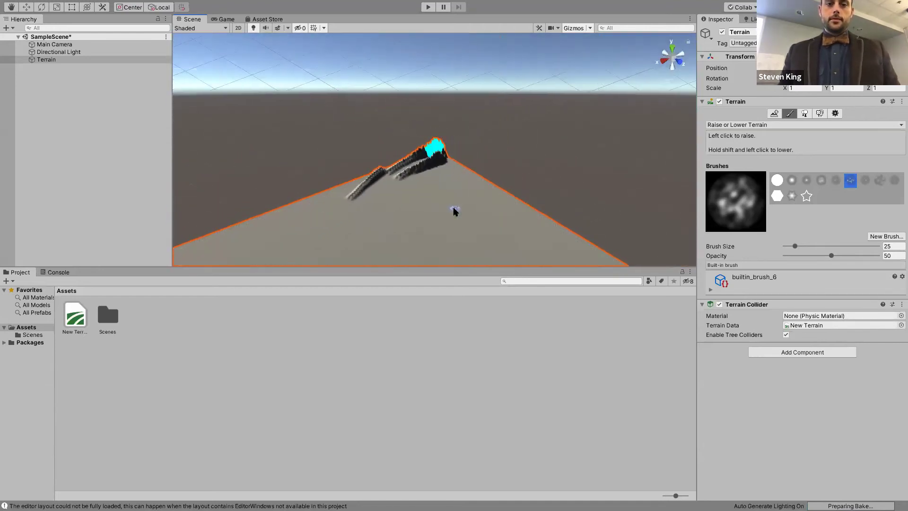
scroll(454, 212, "down", 2)
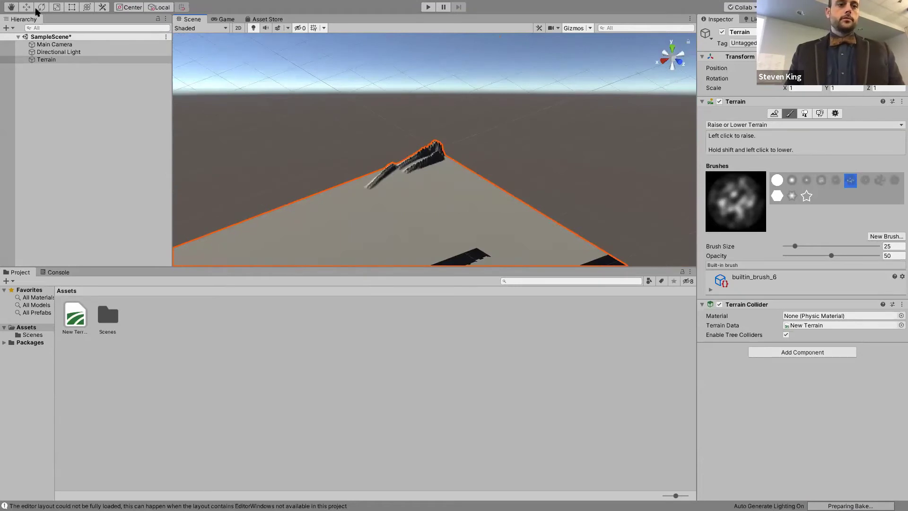
left_click(11, 7)
left_click_drag(447, 168, 508, 168)
scroll(508, 168, "up", 3)
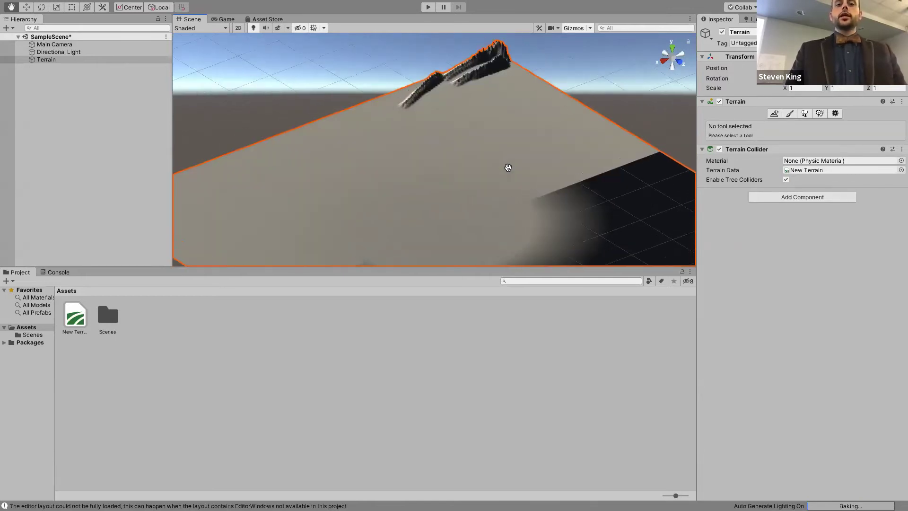
left_click_drag(508, 168, 460, 115)
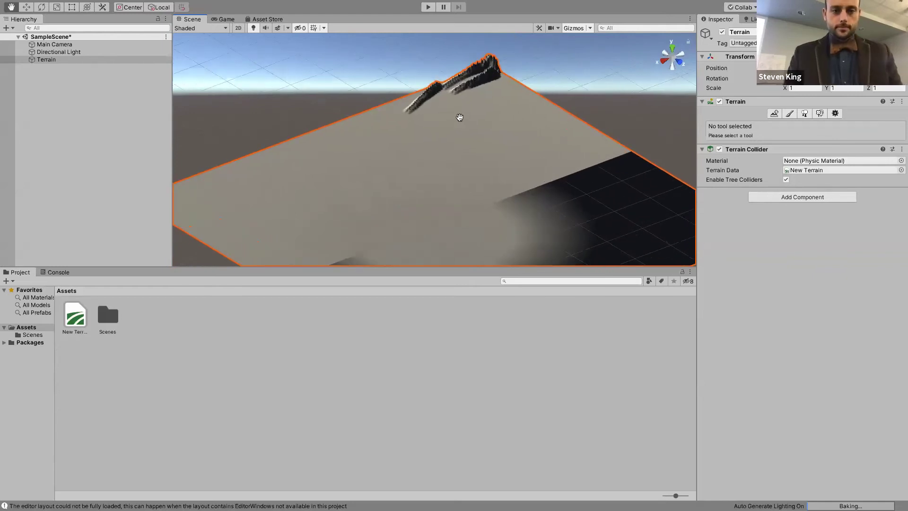
key("alt")
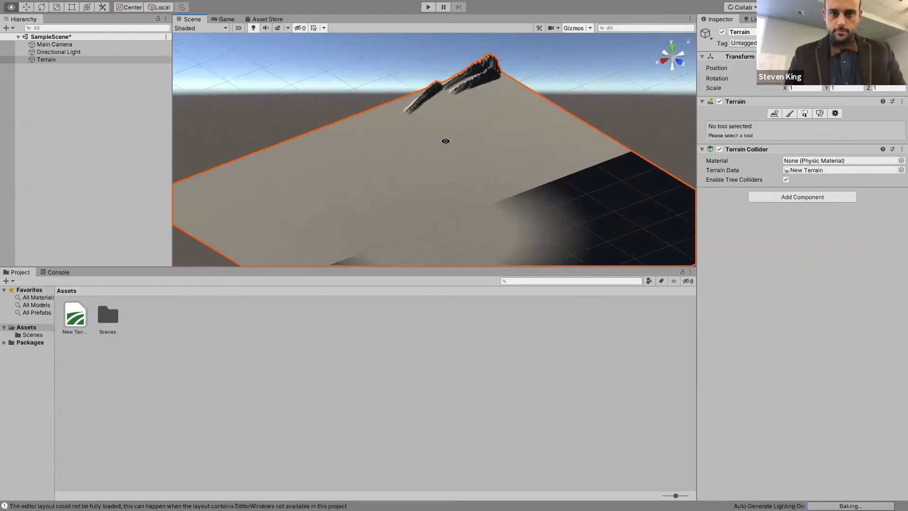
left_click_drag(450, 112, 393, 70, "alt")
left_click_drag(436, 202, 441, 224)
scroll(441, 223, "up", 5)
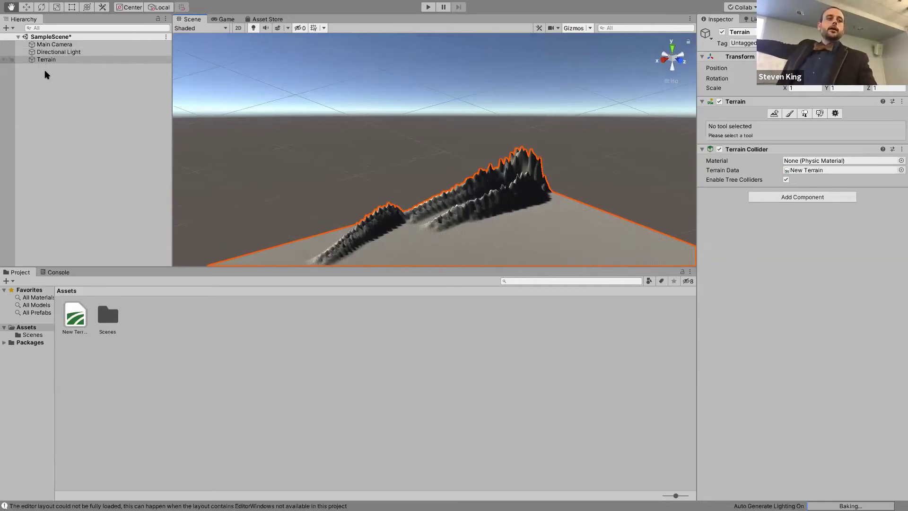
Step: Reselect the terrain and raise a rounded hill and lower ridges in front of the mountains with builtin_brush_7
left_click(49, 83)
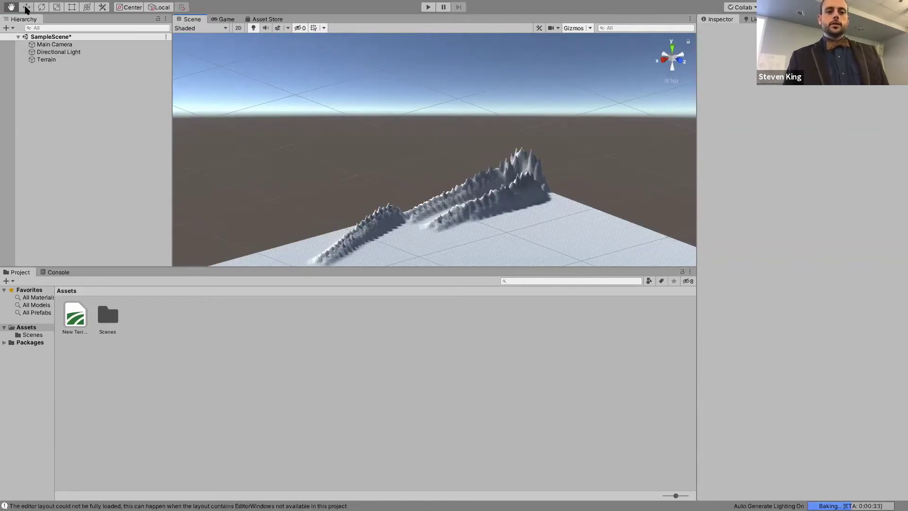
left_click(396, 243)
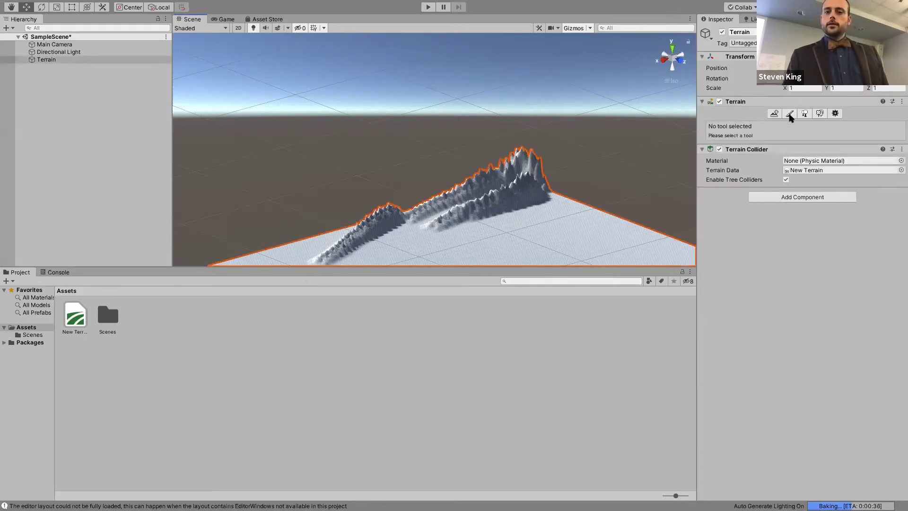
left_click(789, 113)
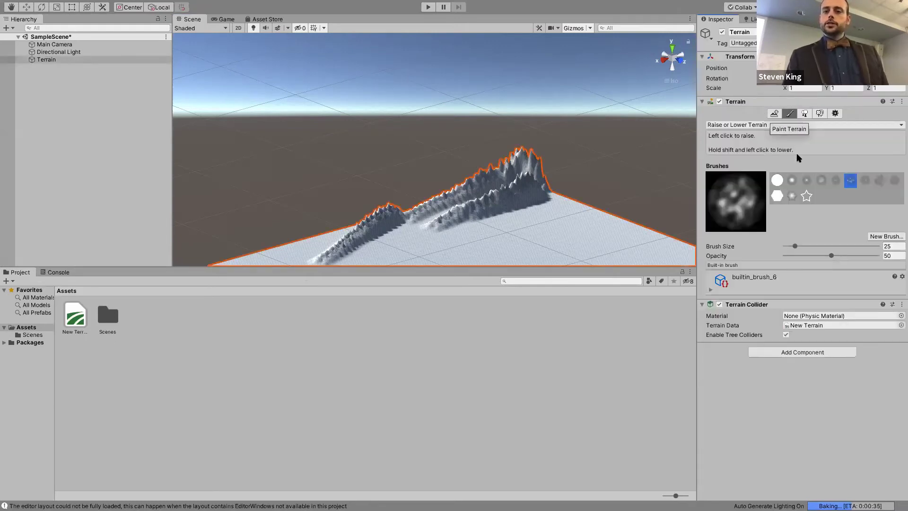
left_click(865, 180)
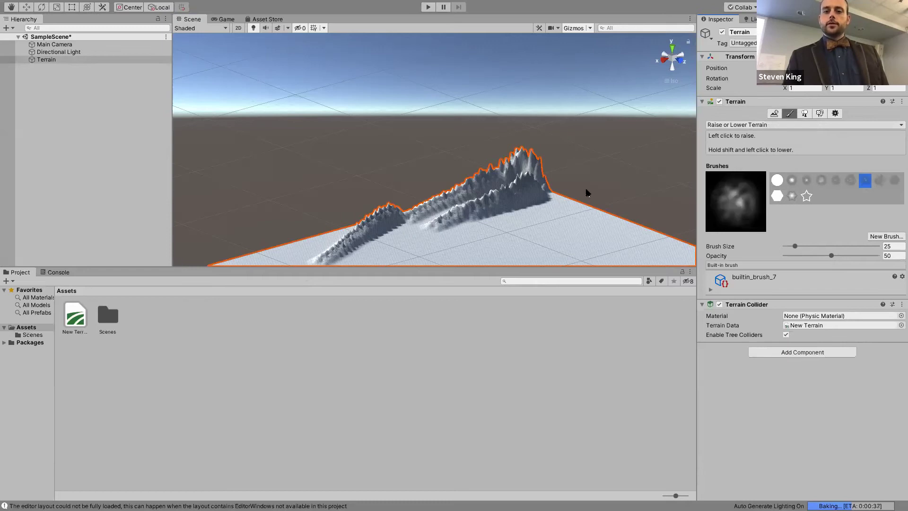
left_click(574, 212)
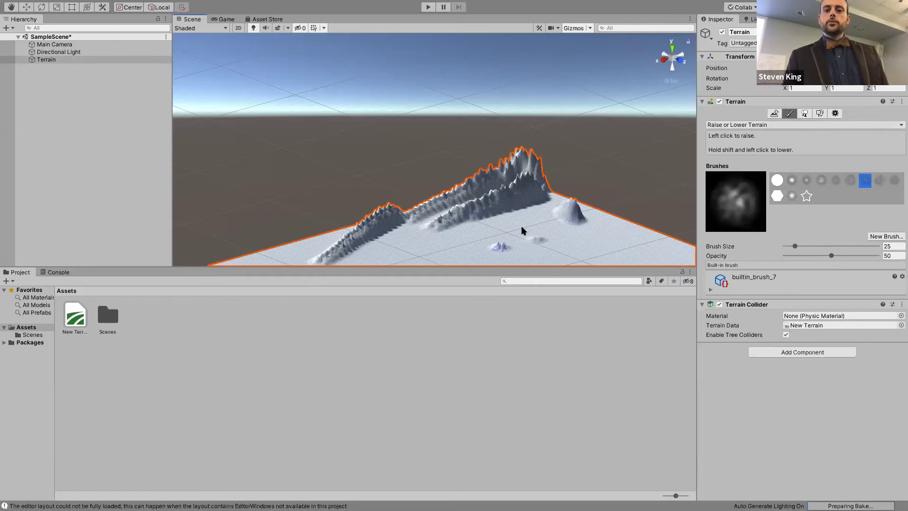
left_click(524, 228)
left_click_drag(493, 236, 378, 253)
left_click_drag(538, 236, 598, 247)
left_click(515, 242)
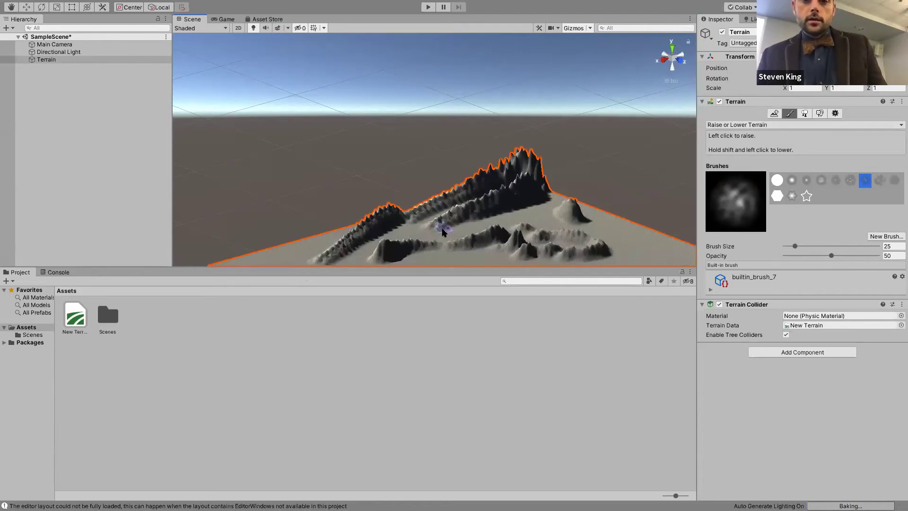
Step: Raise a trail of low mounds with builtin_brush_7 and a cluster of sharp peaks near the terrain's centre with builtin_brush_11
scroll(443, 231, "down", 3)
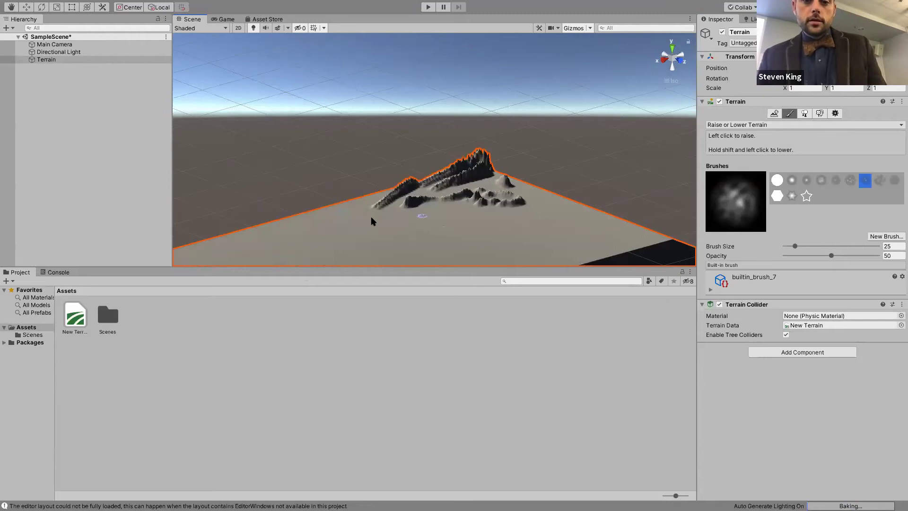
left_click_drag(378, 222, 423, 242)
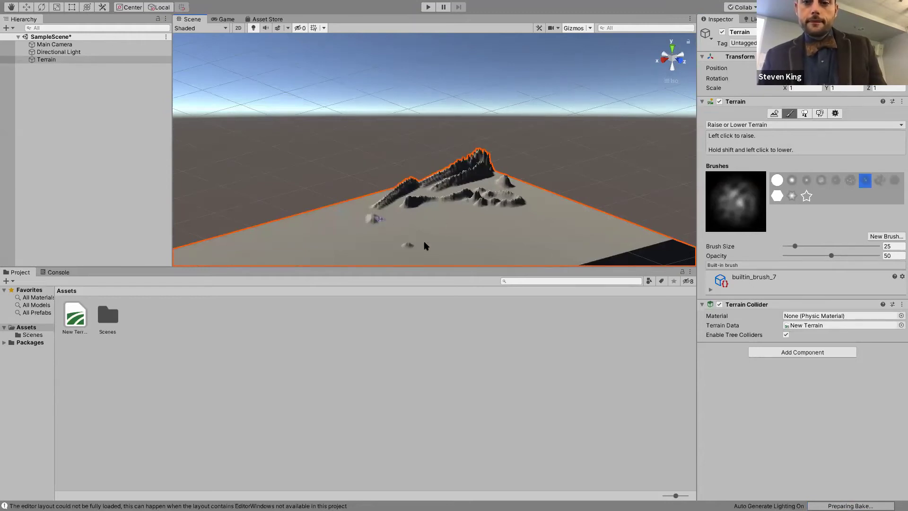
left_click(792, 196)
left_click(485, 242)
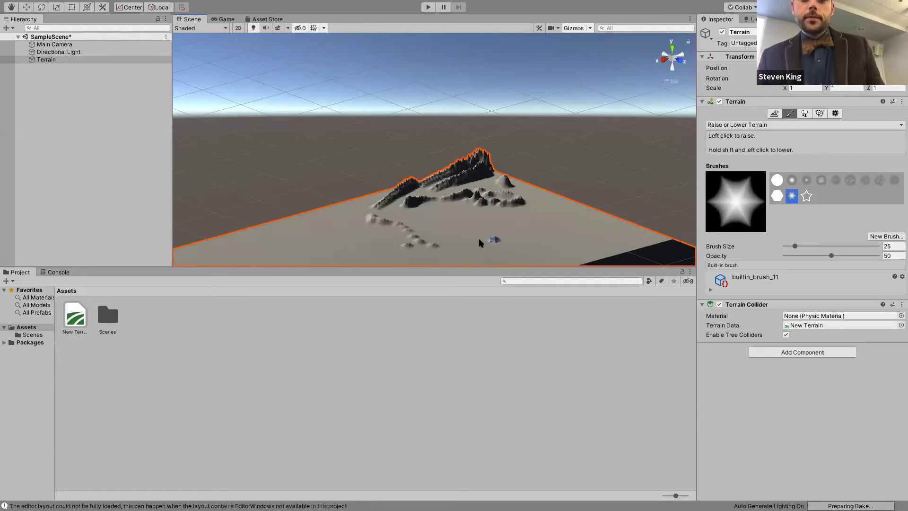
left_click(451, 223)
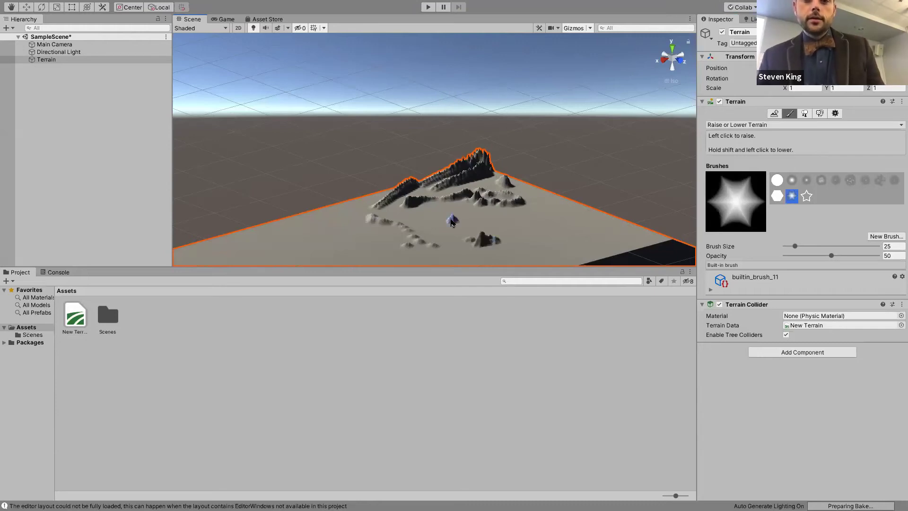
left_click(476, 241)
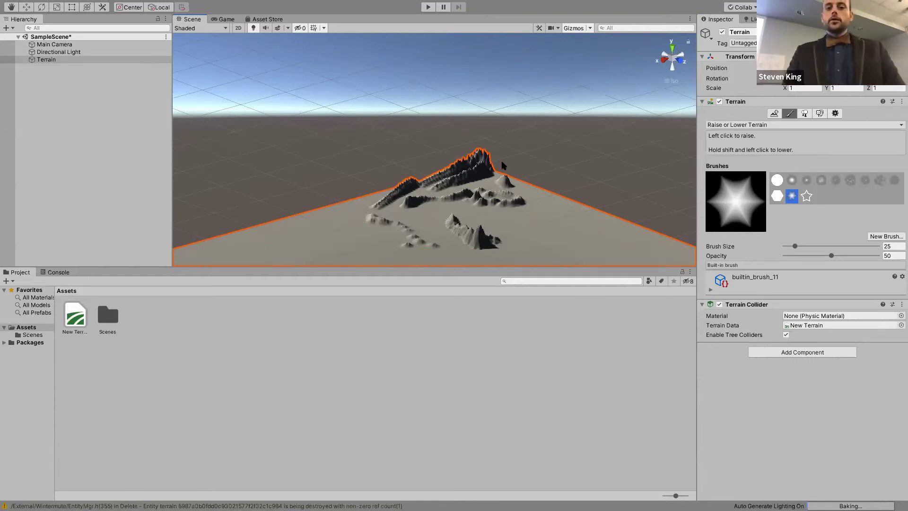
Step: Reselect the terrain and raise a tall peak beside the mountains and a chain of hills along the adjoining edge with builtin_brush_7
left_click_drag(496, 171, 509, 179)
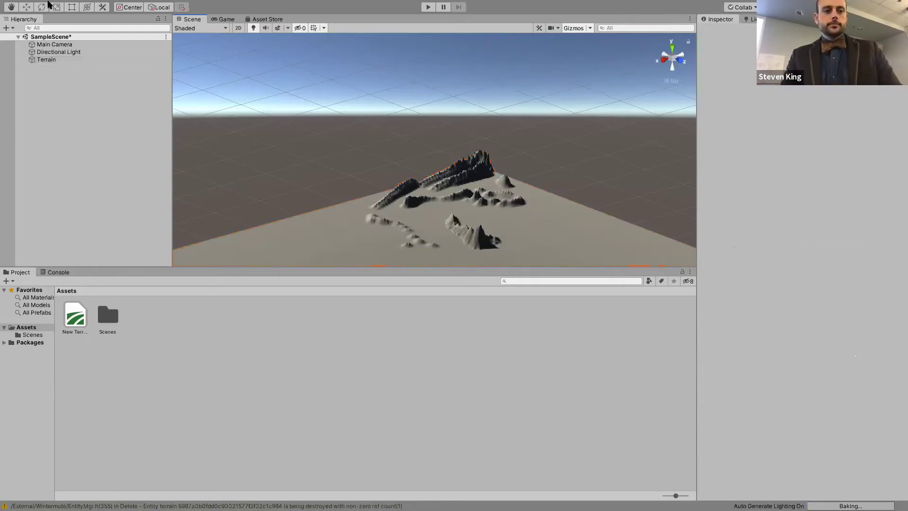
left_click(31, 5)
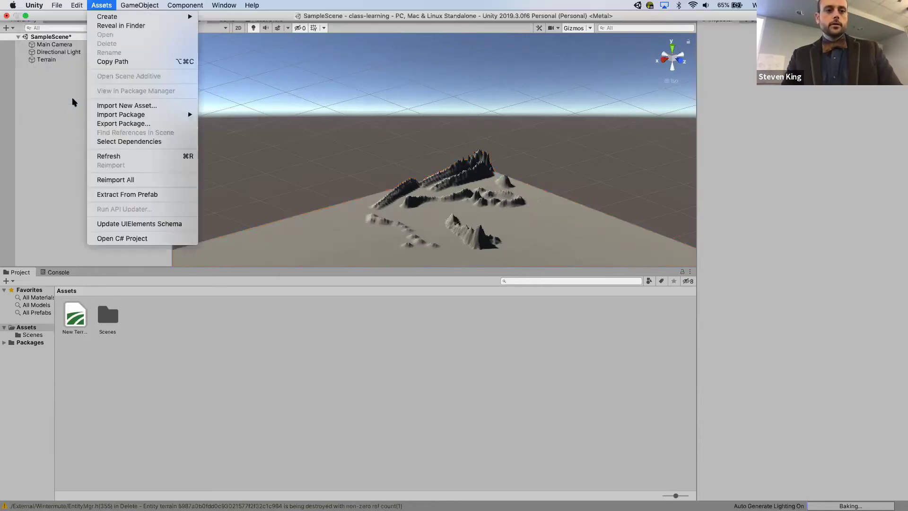
left_click(517, 192)
left_click(517, 192)
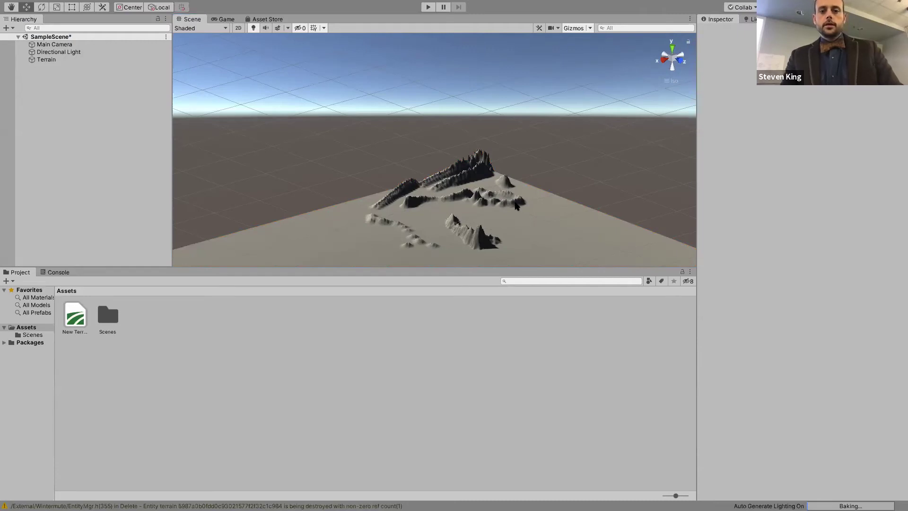
left_click(790, 115)
left_click(863, 180)
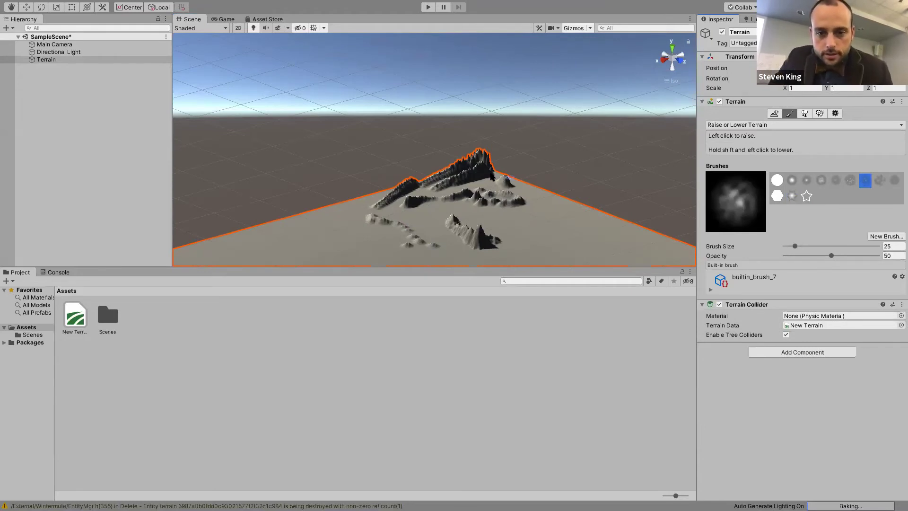
mouse_move(537, 196)
left_mouse_down()
mouse_move(637, 231)
mouse_move(505, 171)
mouse_move(654, 241)
left_mouse_up()
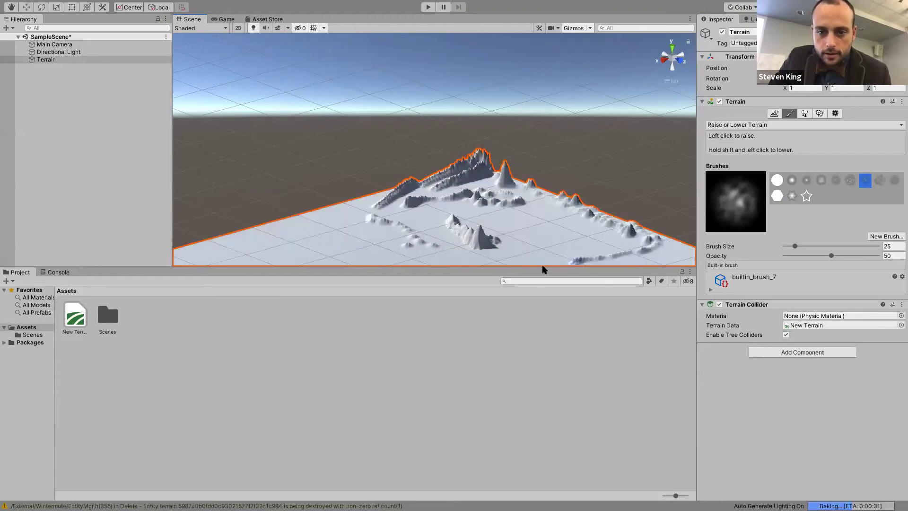
Step: Extend the builtin_brush_7 hills around the opposite side and front to close the ring around the central peaks
left_click_drag(410, 246, 361, 209)
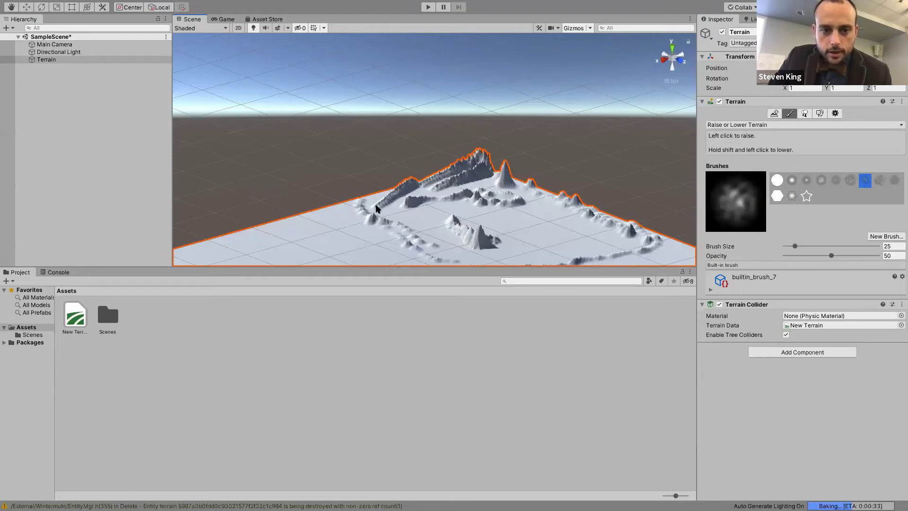
left_click(367, 201)
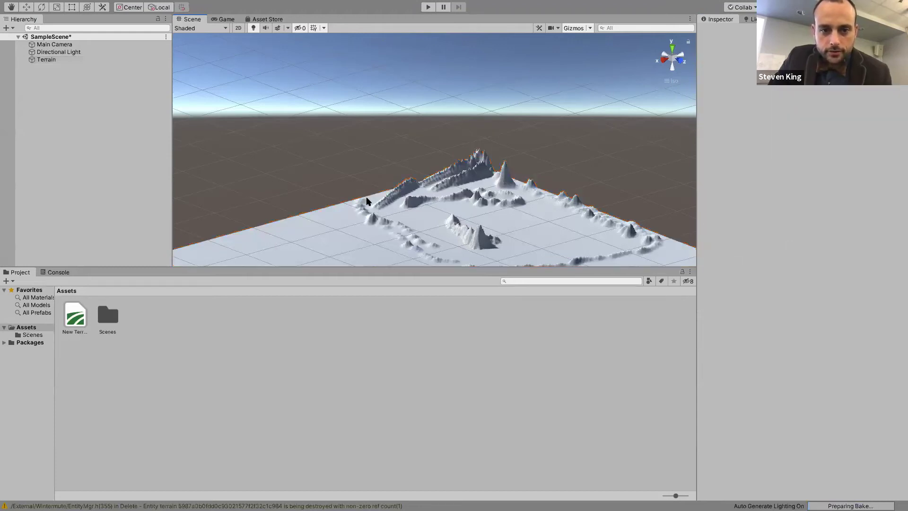
left_click(382, 195)
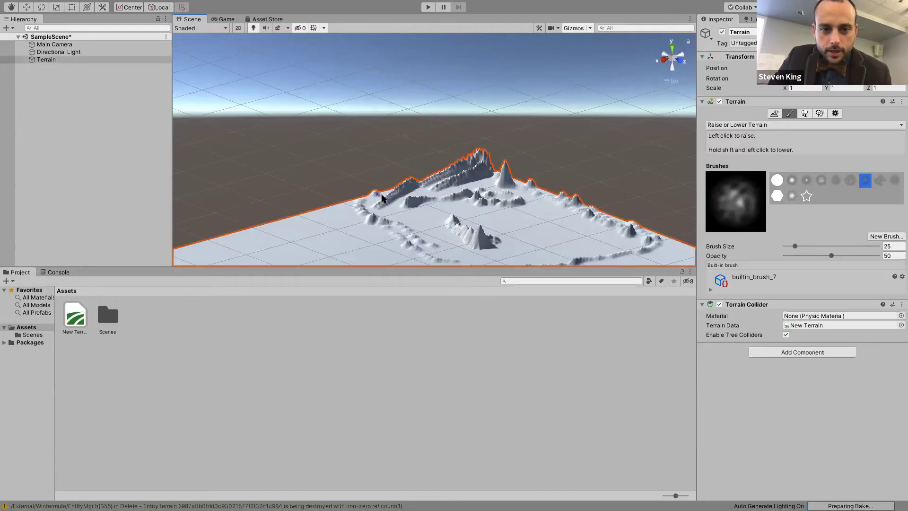
left_click(361, 207)
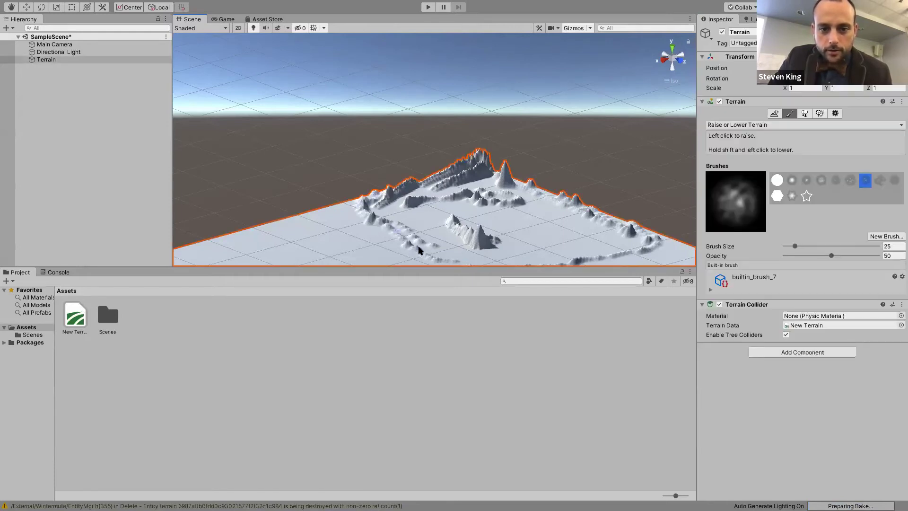
mouse_move(450, 263)
left_mouse_down()
mouse_move(576, 263)
mouse_move(652, 244)
left_mouse_up()
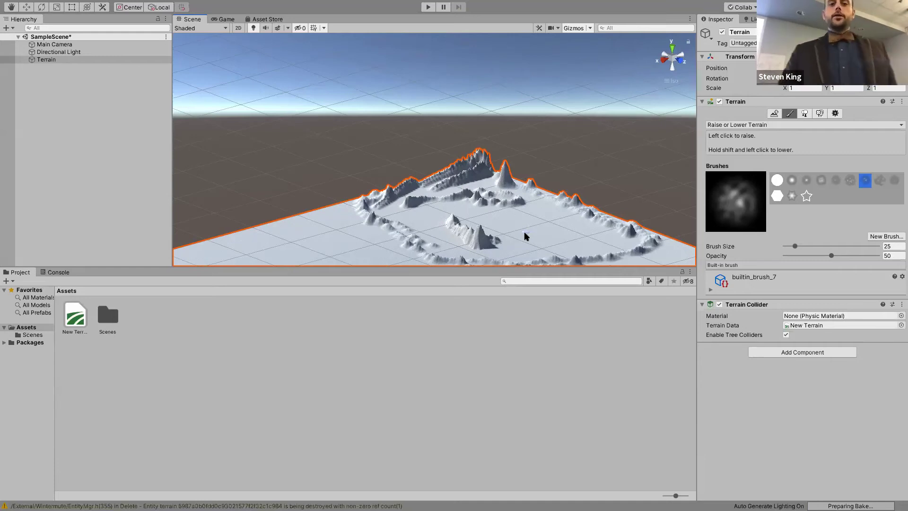
Step: Lower the tall isolated peak beside the main mountain ridge with the Raise or Lower Terrain tool and builtin_brush_7
scroll(525, 233, "down", 3)
scroll(524, 233, "up", 2)
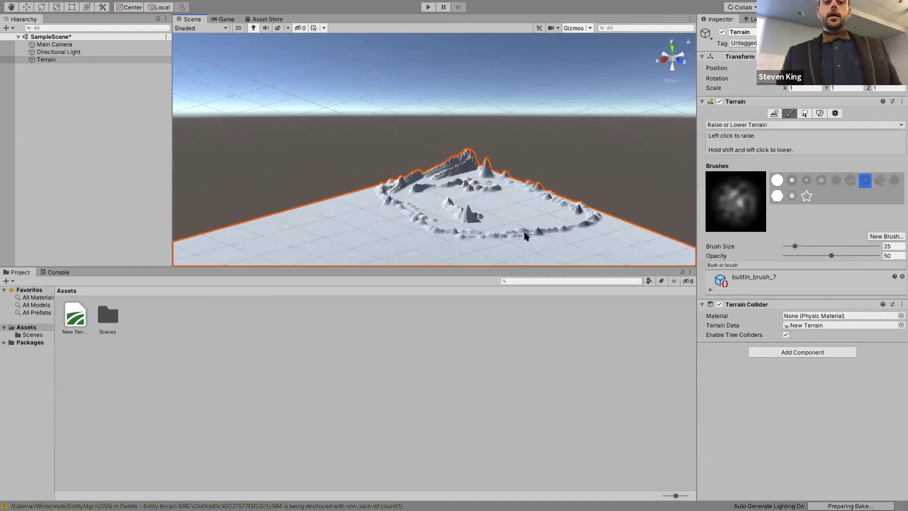
scroll(524, 232, "up", 5)
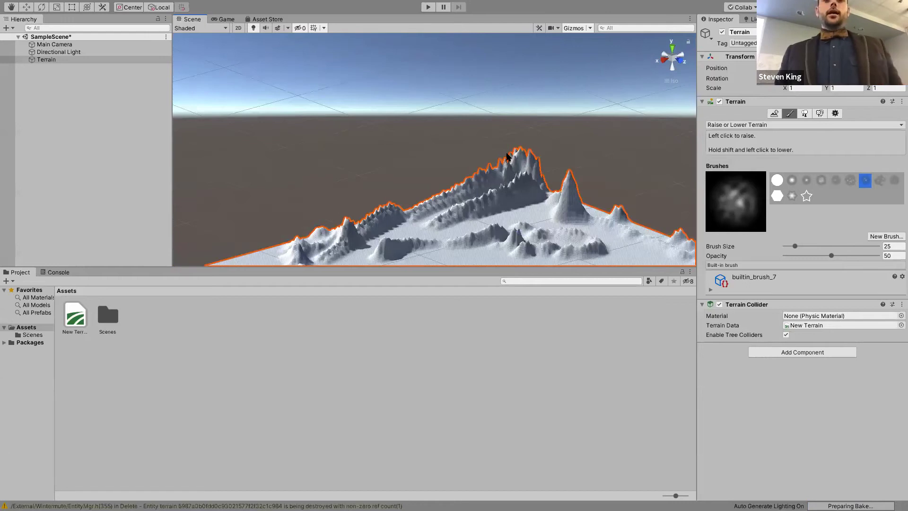
scroll(439, 142, "down", 1)
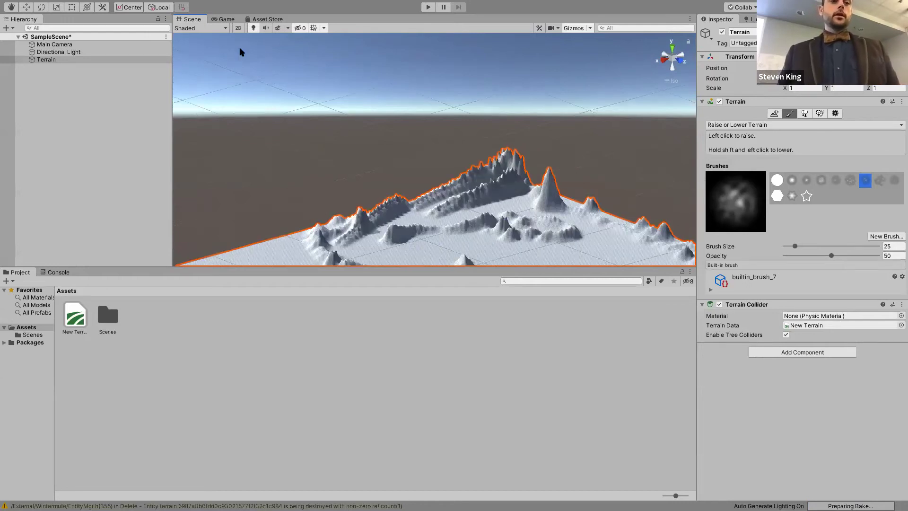
left_click(5, 8)
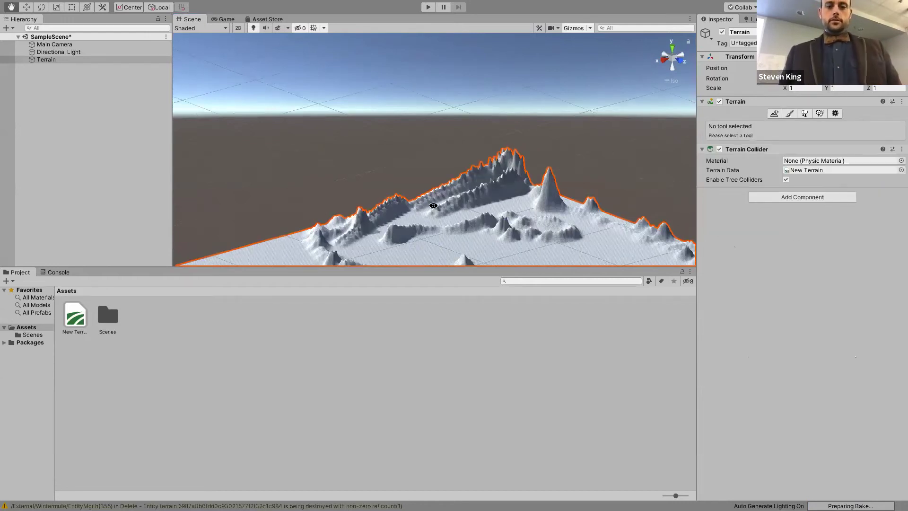
left_click_drag(465, 215, 409, 214, "alt")
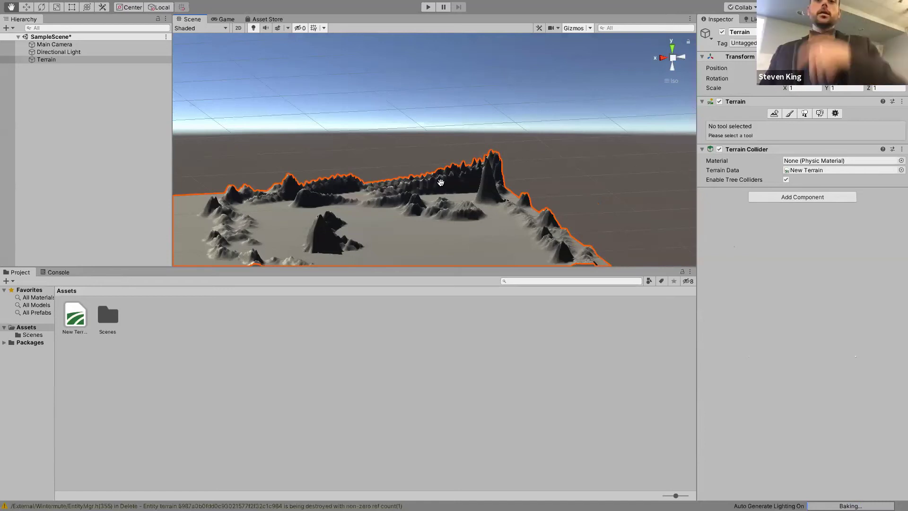
left_click(789, 114)
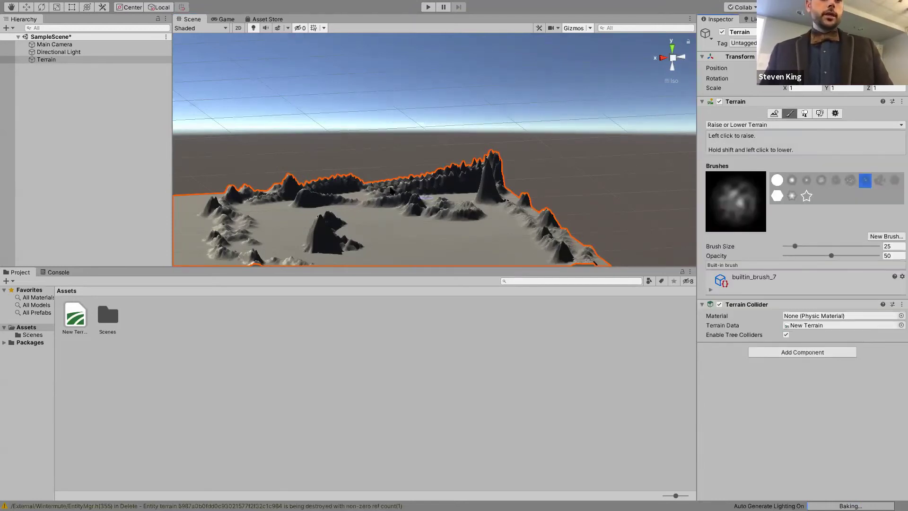
mouse_move(28, 25)
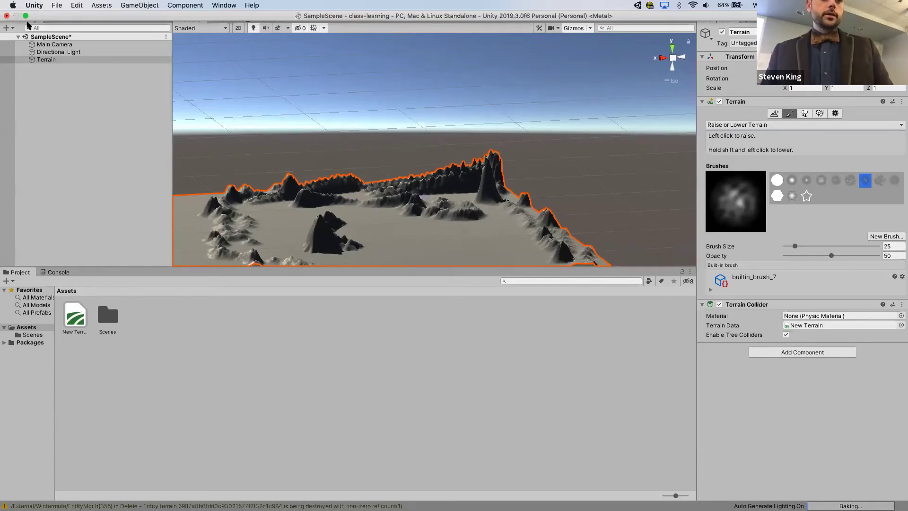
left_click(38, 46)
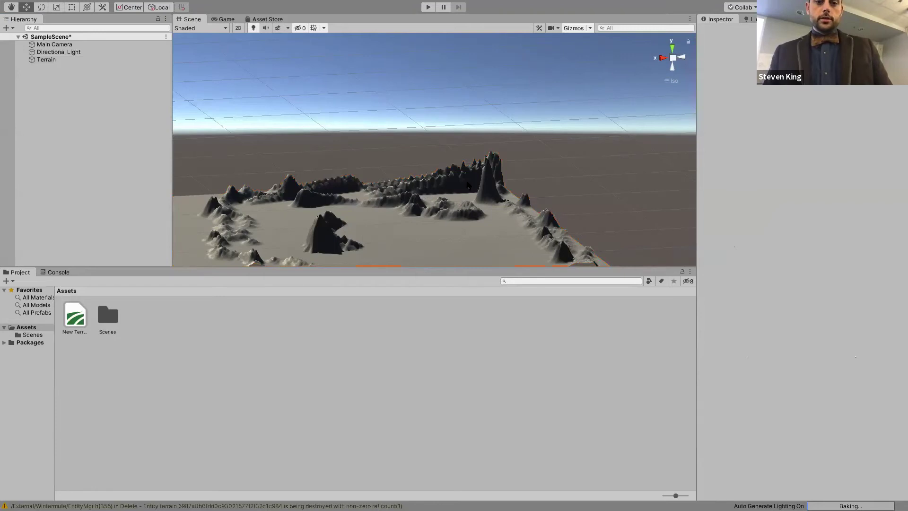
left_click(602, 170)
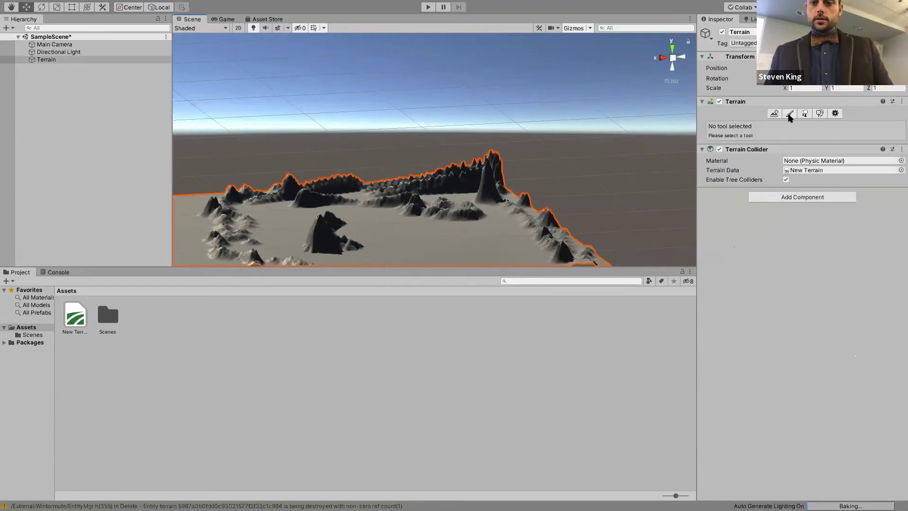
left_click(789, 113)
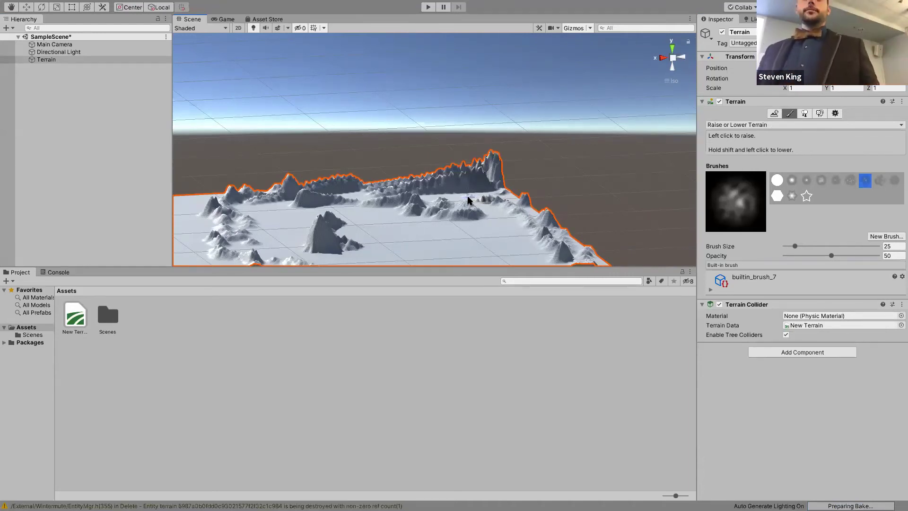
Step: Import the full Desert Rock Material package from the Asset Store into the project
left_click(260, 20)
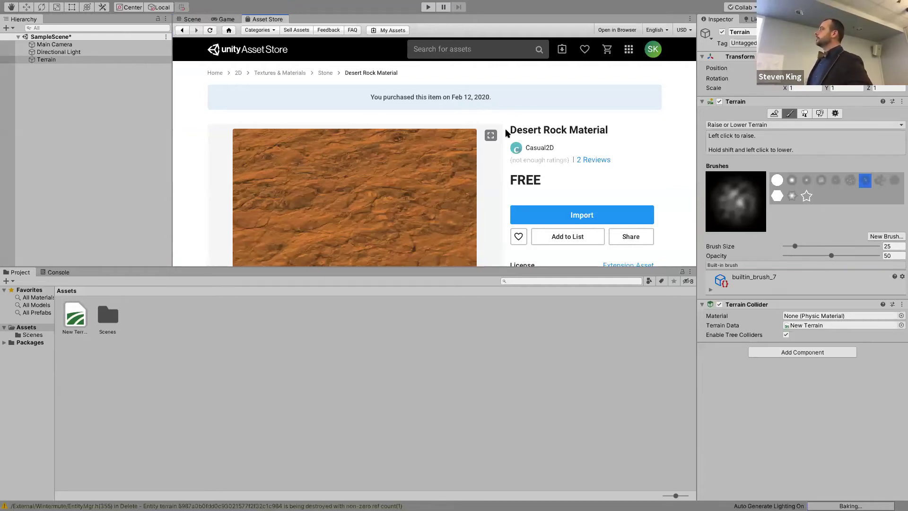
left_click(560, 217)
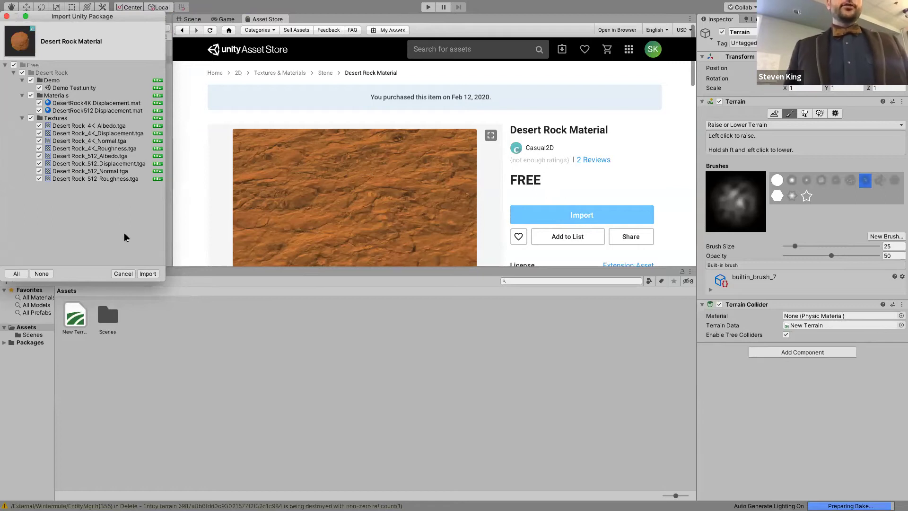
left_click(148, 274)
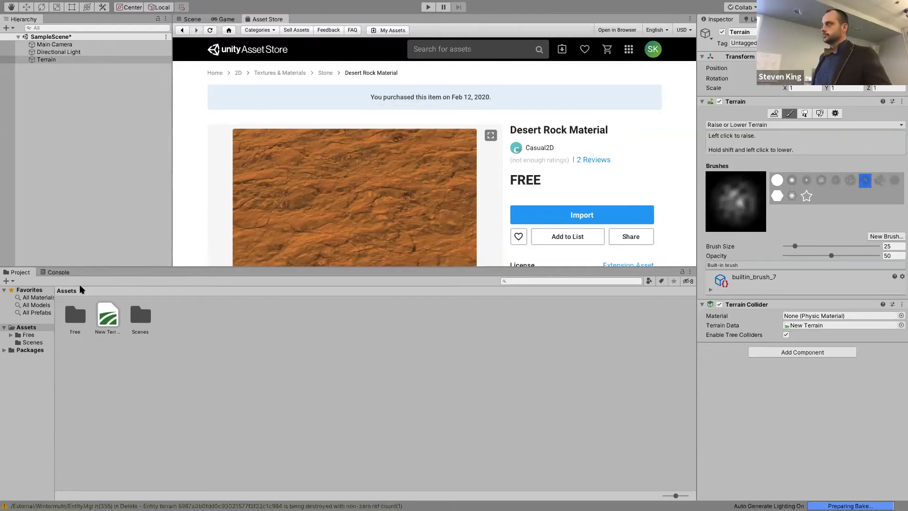
Step: Expand the imported Free and Desert Rock asset folders and select the Materials folder
left_click(10, 335)
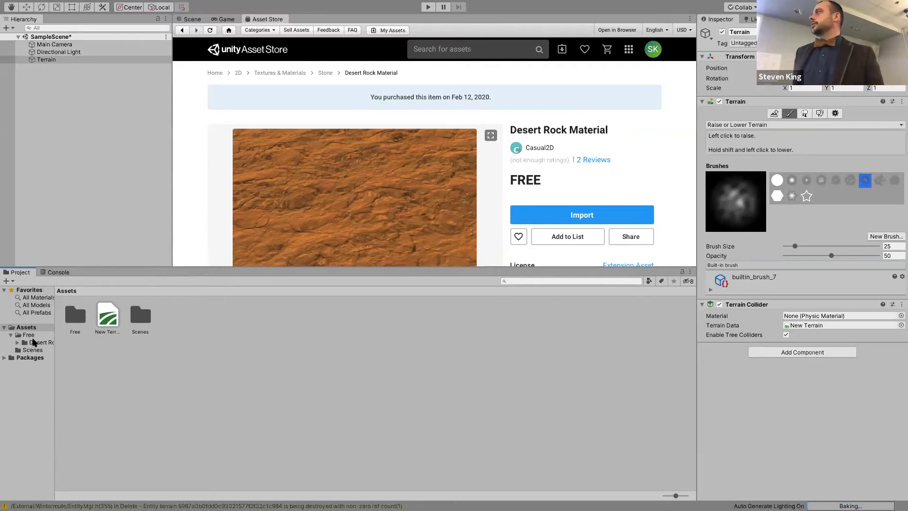
left_click(18, 344)
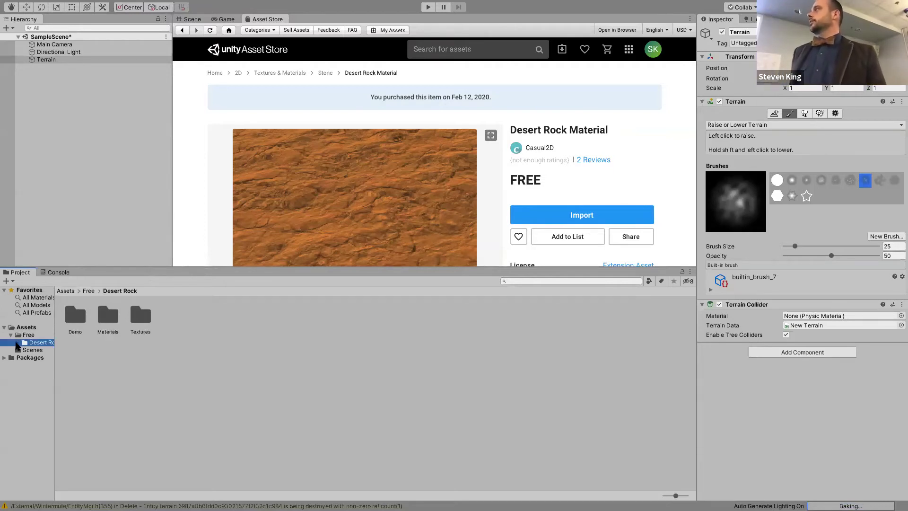
left_click(18, 343)
left_click(114, 314)
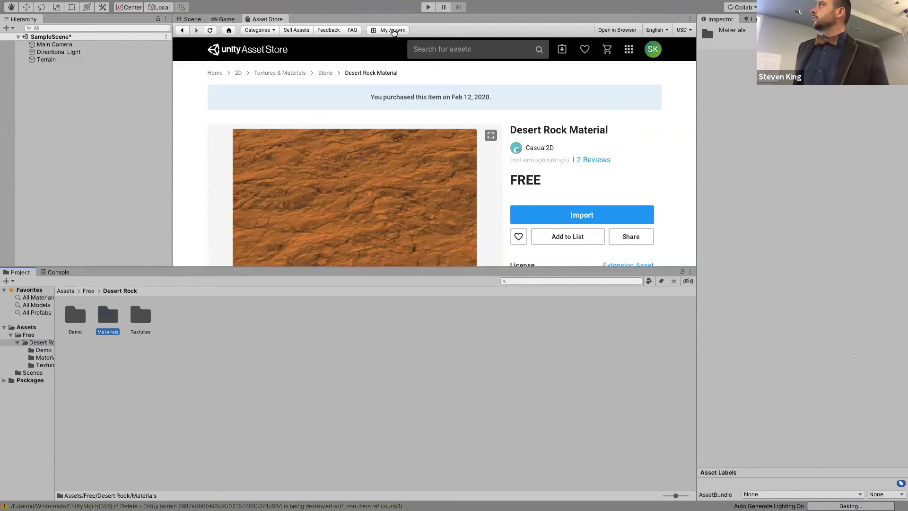
Step: Browse the purchased assets in the Asset Store and open the details of First Person All-in-One
left_click(393, 31)
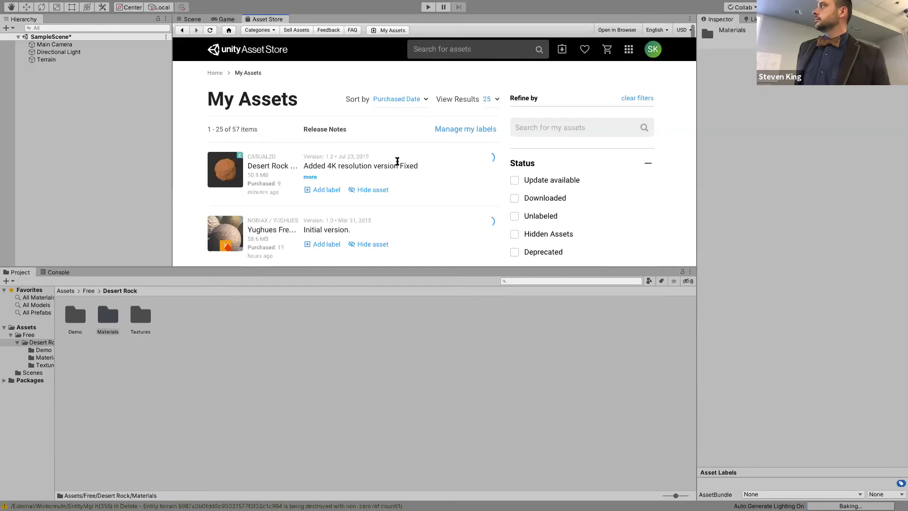
scroll(396, 165, "down", 1)
scroll(396, 165, "down", 3)
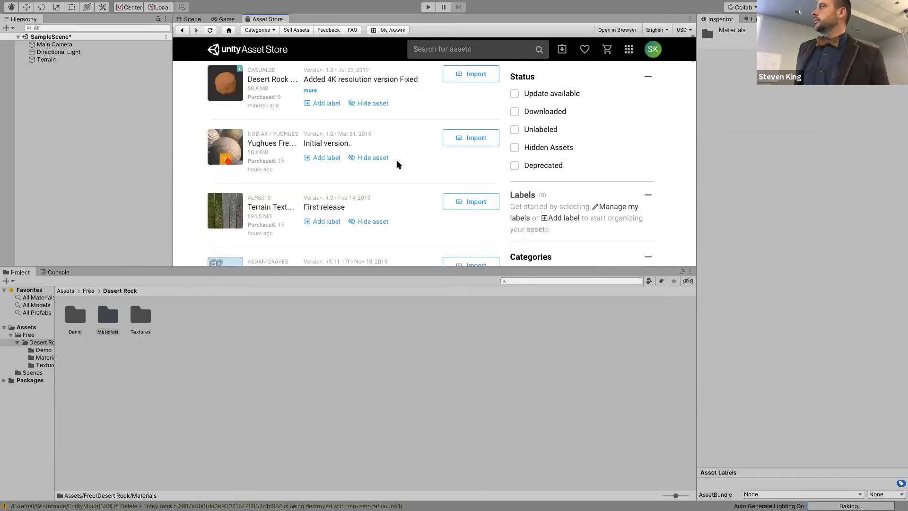
scroll(396, 165, "down", 3)
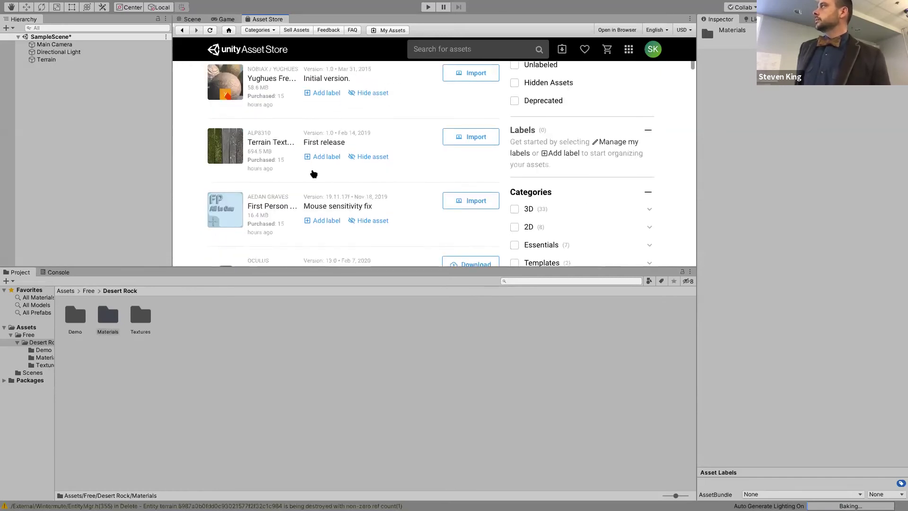
left_click(283, 208)
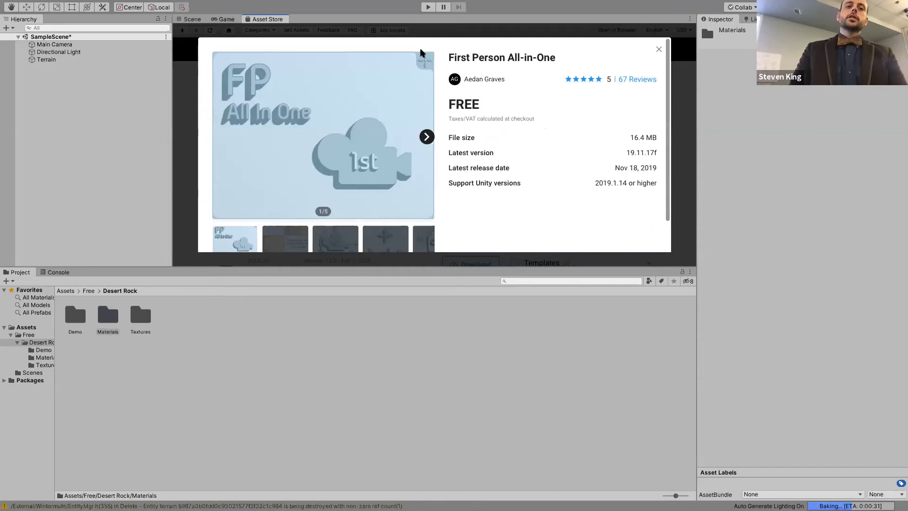
Step: Close the asset preview, search the Asset Store for "First person all in one" and open the First Person All-in-One page
left_click(195, 82)
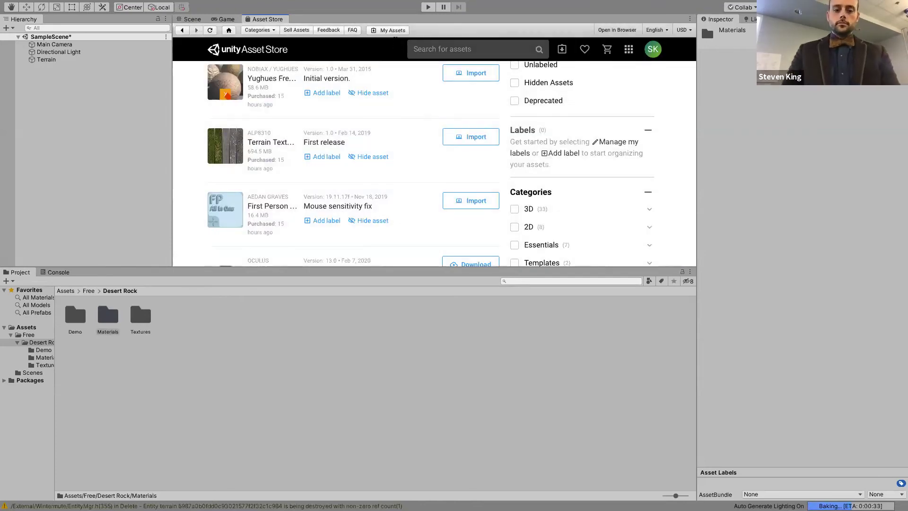
left_click(442, 49)
type("Fir")
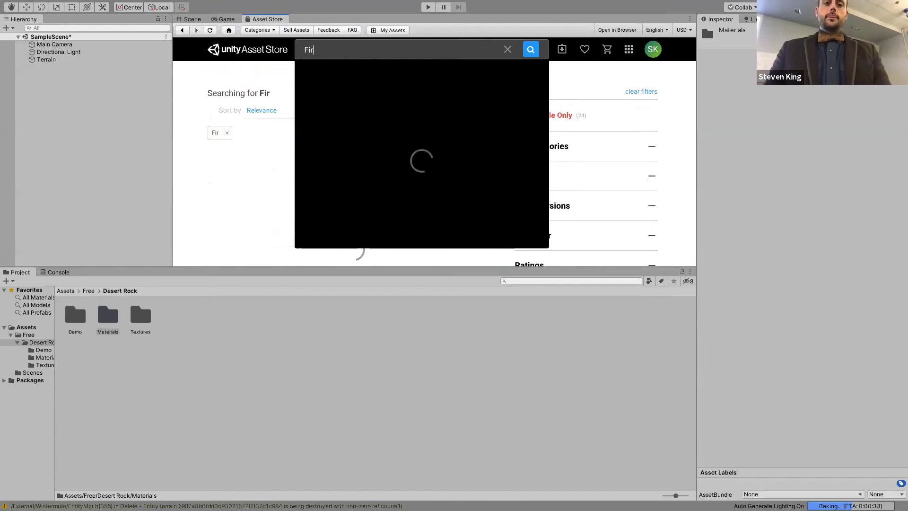
type("at")
key("BackSpace")
key("BackSpace")
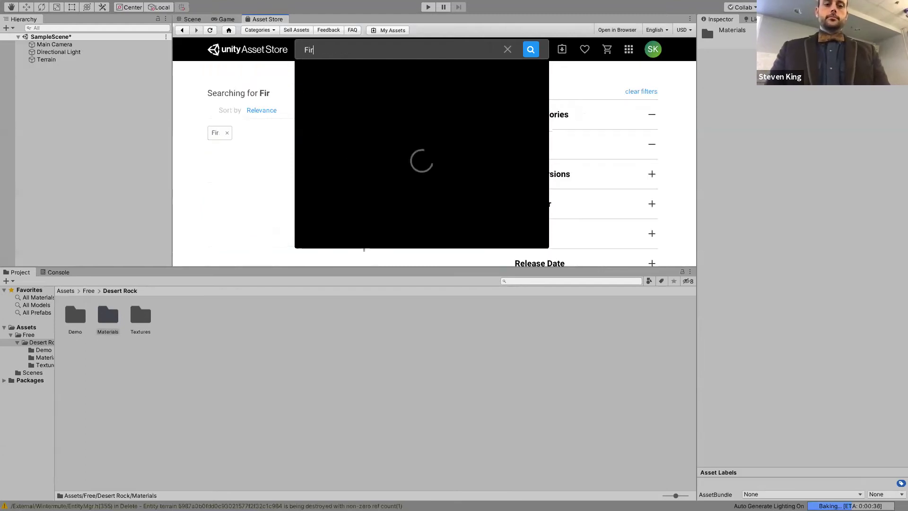
type("st person all")
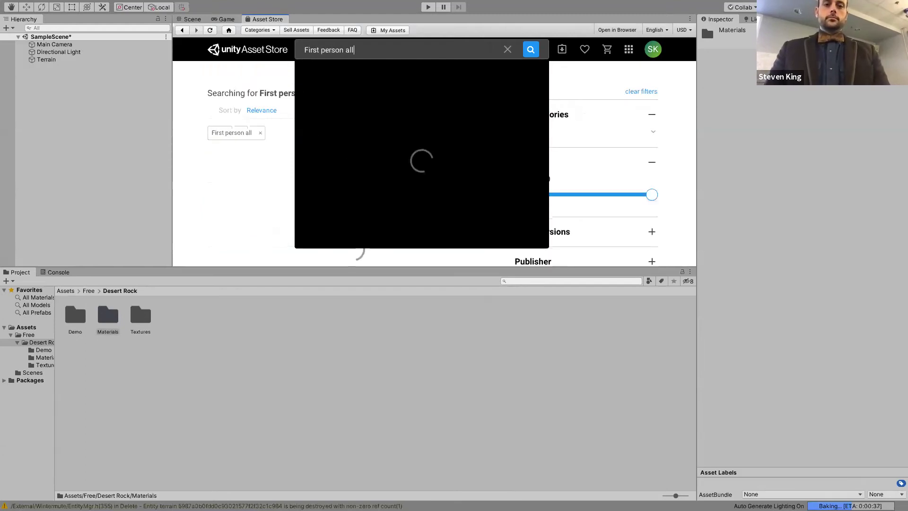
type(" in one")
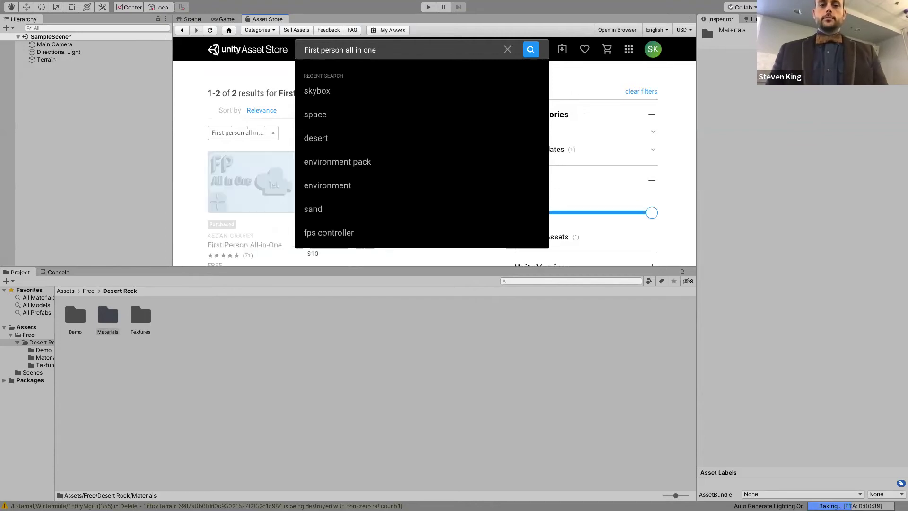
key("Return")
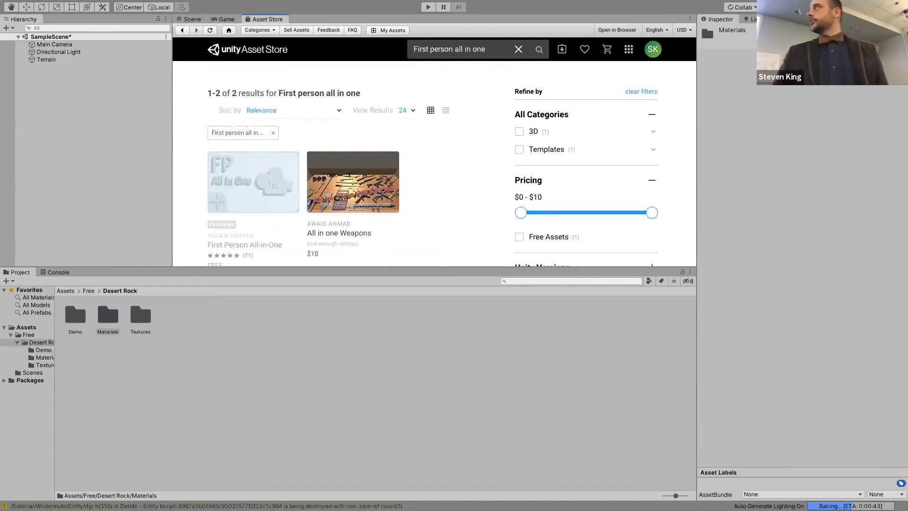
mouse_move(267, 169)
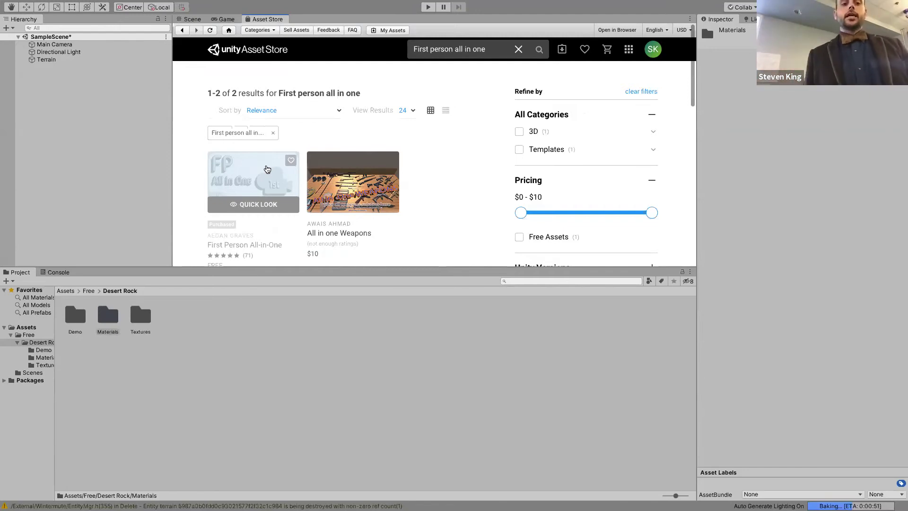
left_click(267, 169)
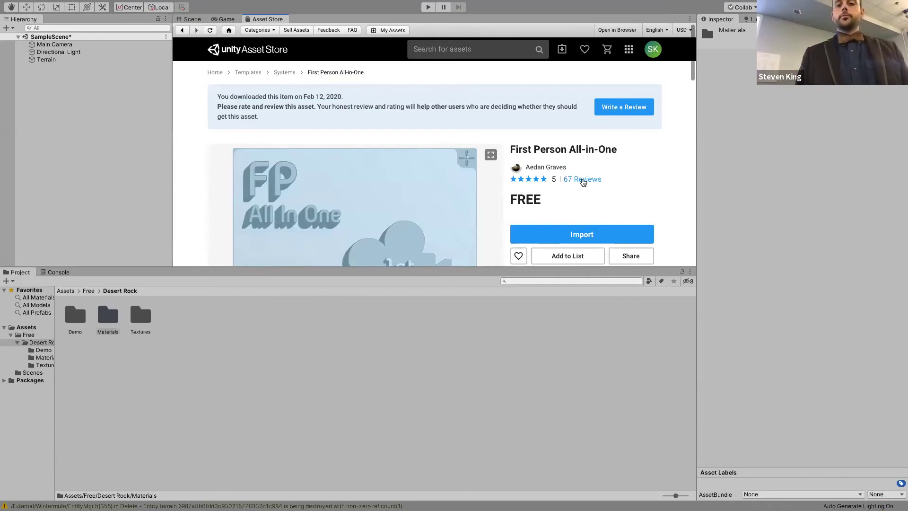
Step: Import the full First Person All-in-One package into the project, installing or upgrading its Package Manager dependencies
left_click(580, 237)
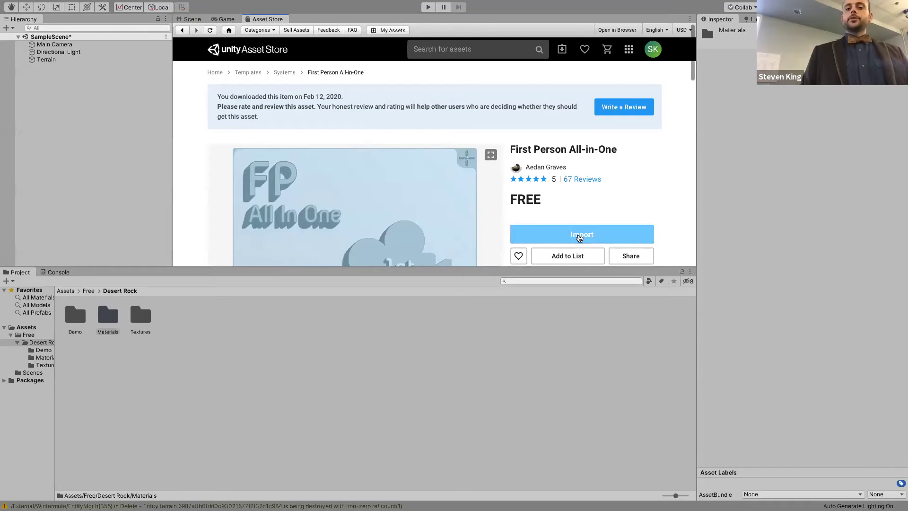
left_click(467, 189)
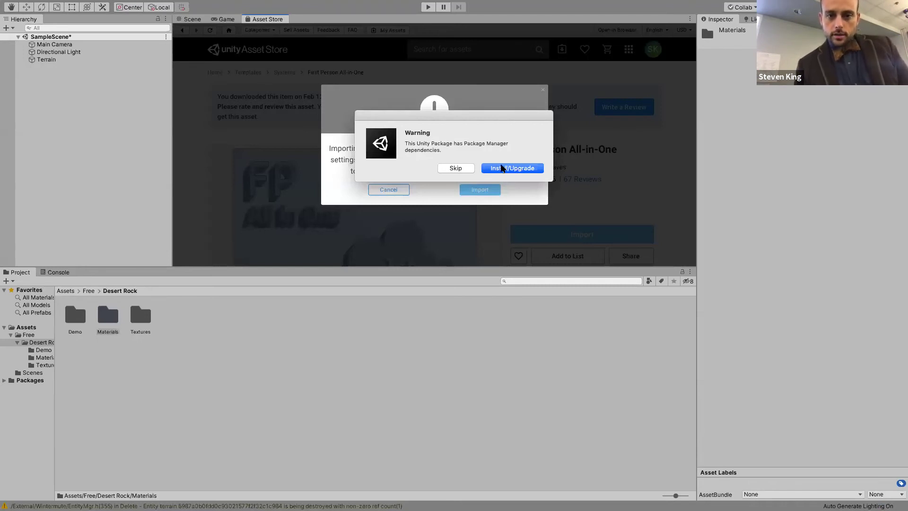
left_click(502, 169)
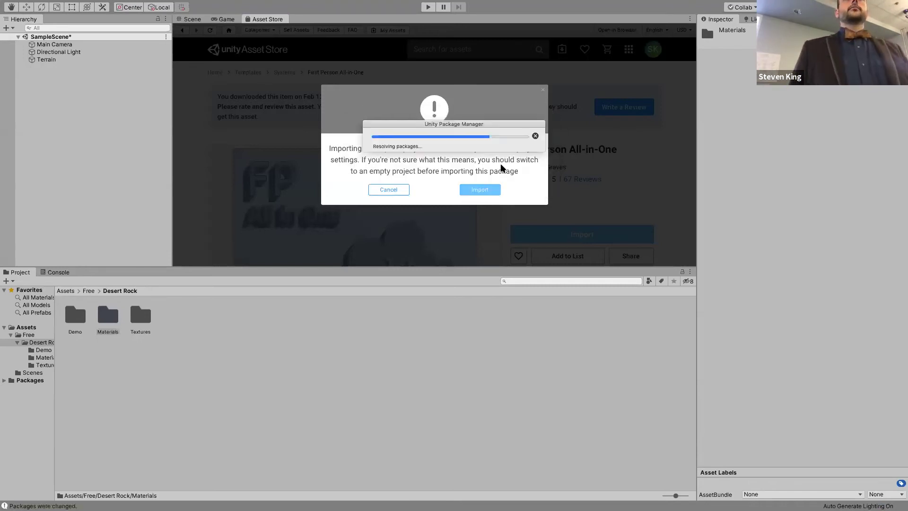
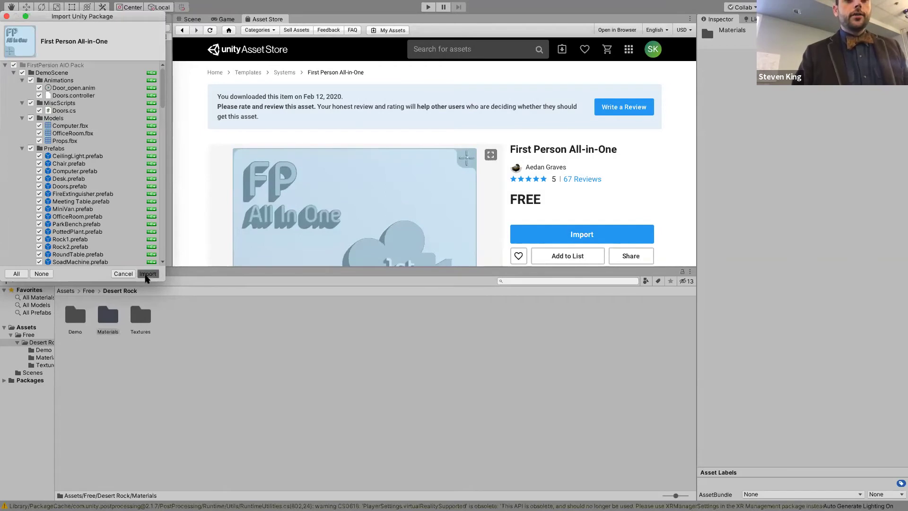
left_click(147, 273)
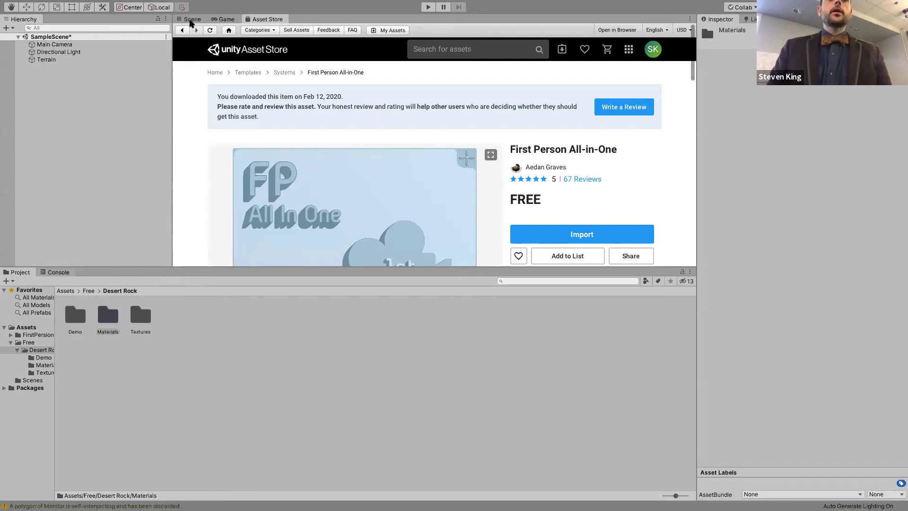
Step: Return to the Scene view, search the project assets for "fir" and place the FirstPerson-AIO prefab on the flat terrain between the mountains
left_click(190, 21)
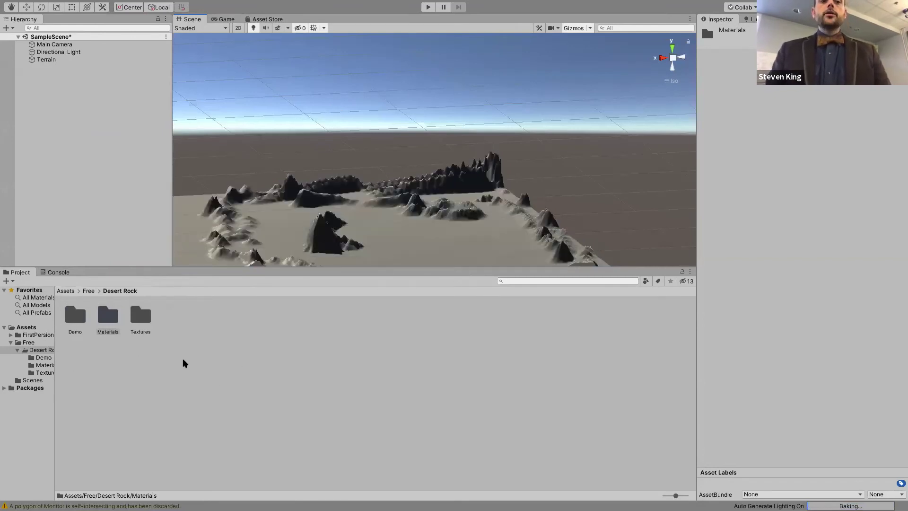
left_click(517, 280)
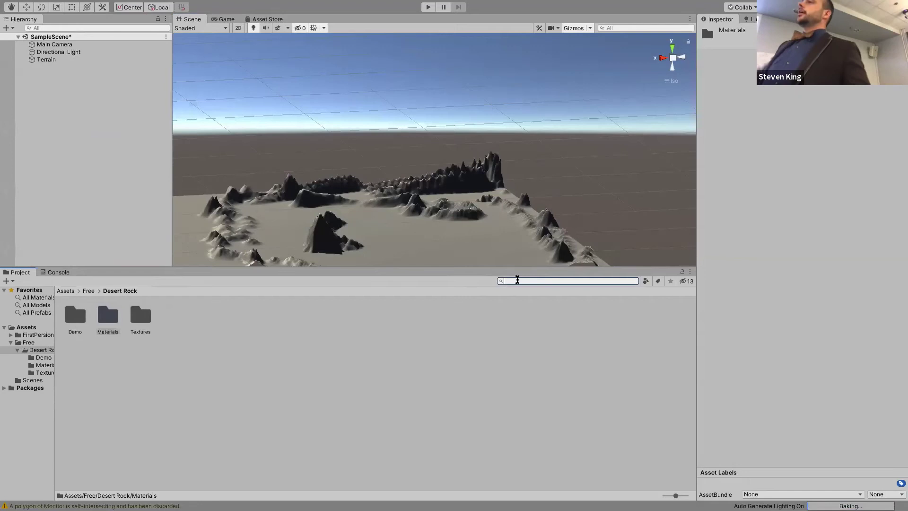
type("f")
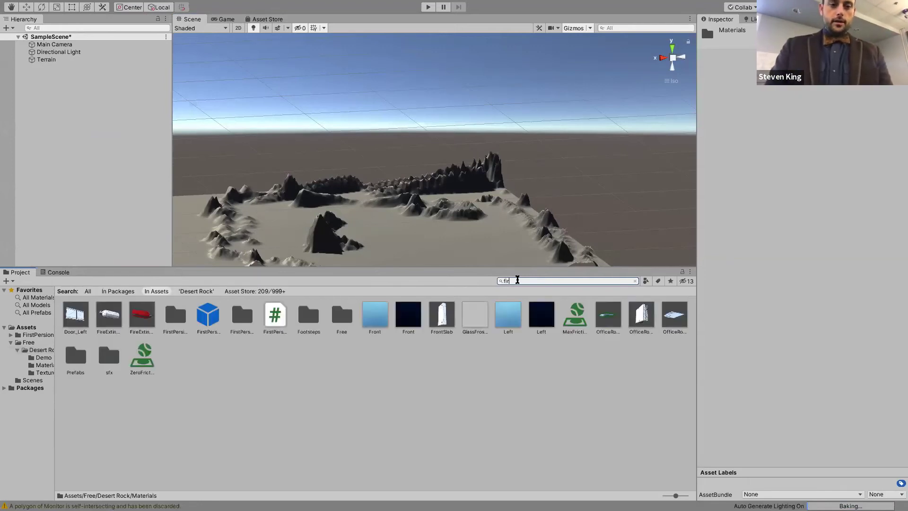
type("ir")
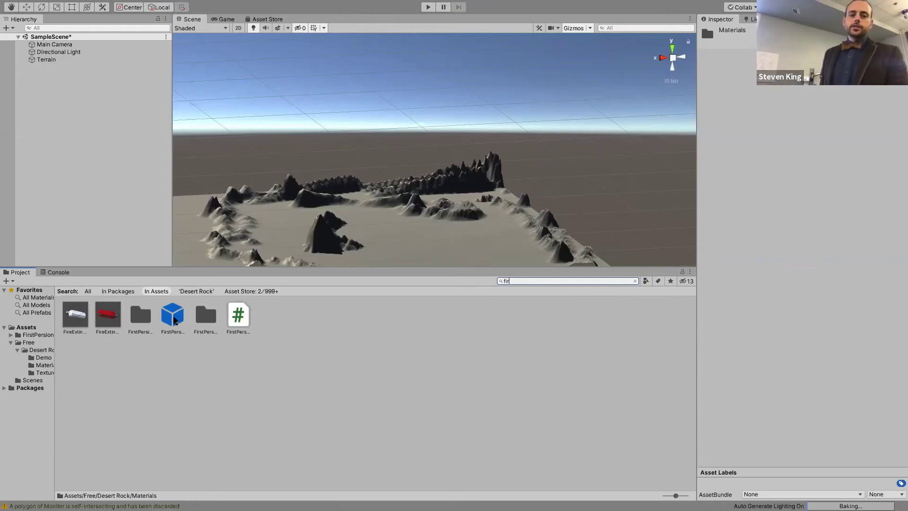
left_click(176, 320)
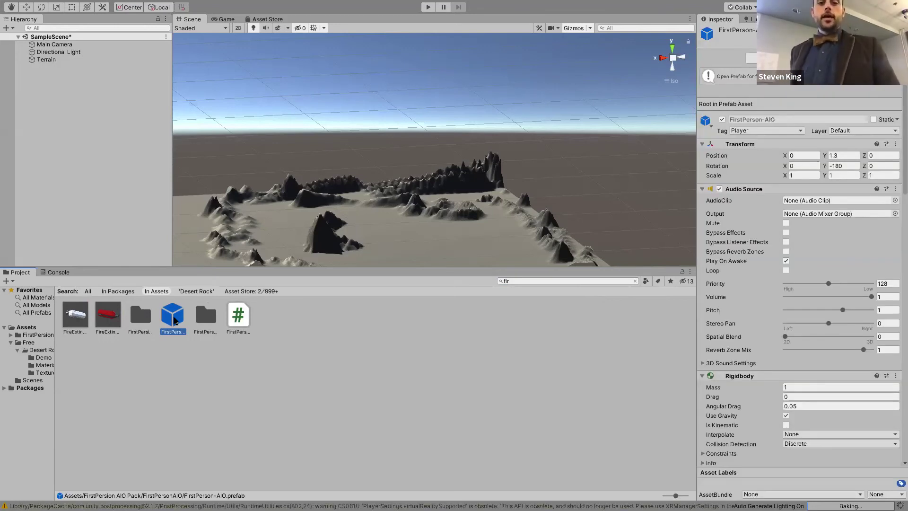
left_click_drag(175, 320, 399, 227)
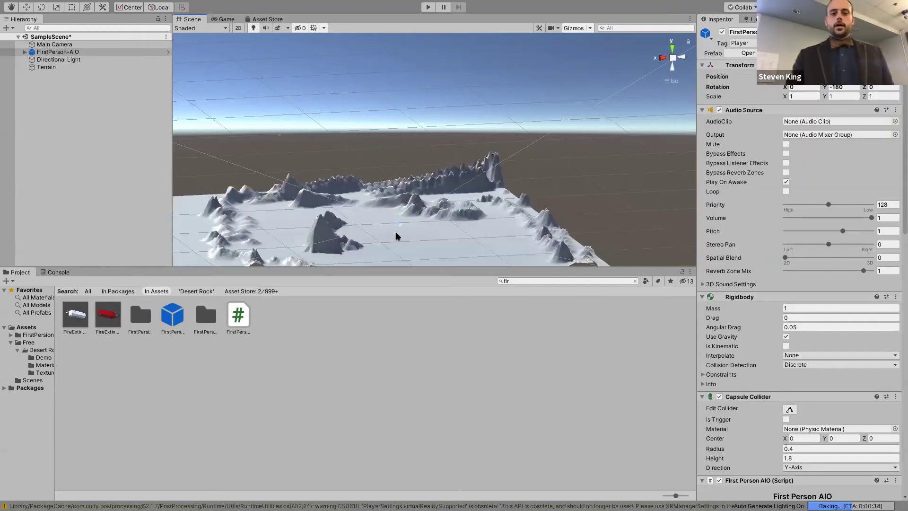
Step: Frame the FirstPerson-AIO object in the Scene view and examine its placement on the terrain
left_click(74, 52)
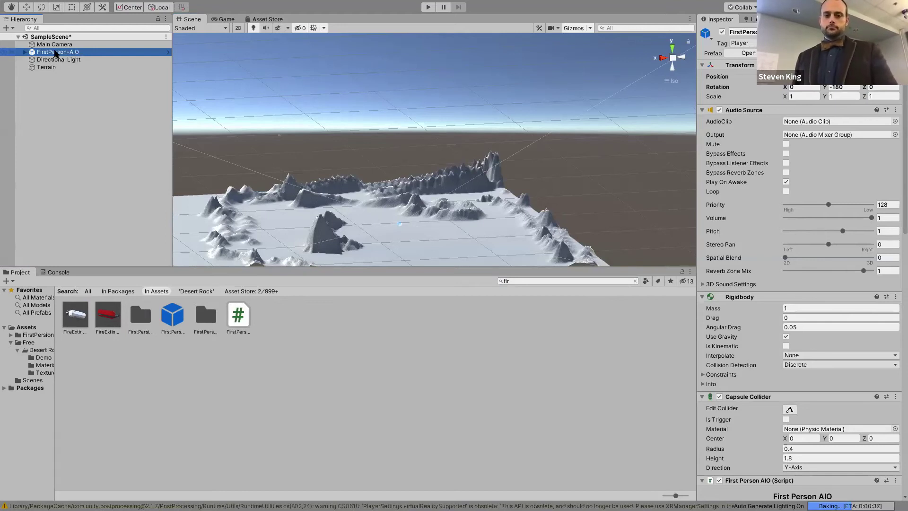
key("ctrl+f")
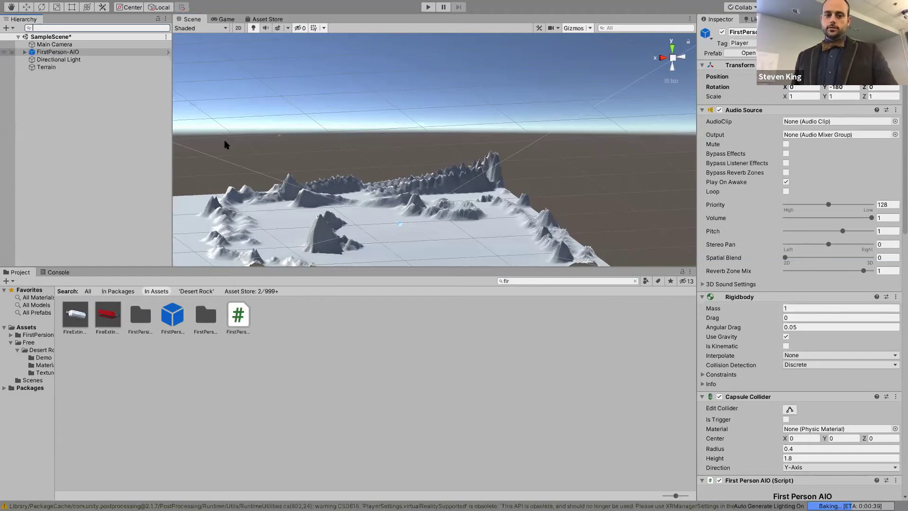
left_click(303, 159)
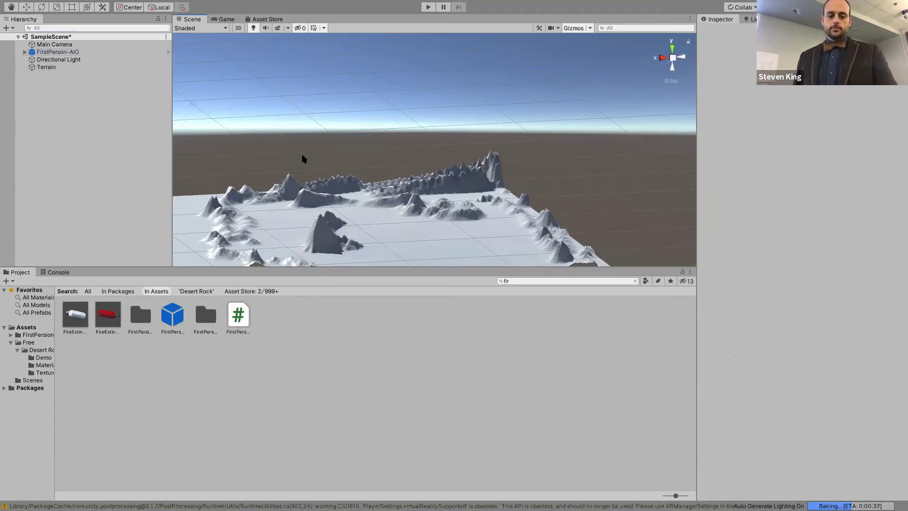
double_click(58, 52)
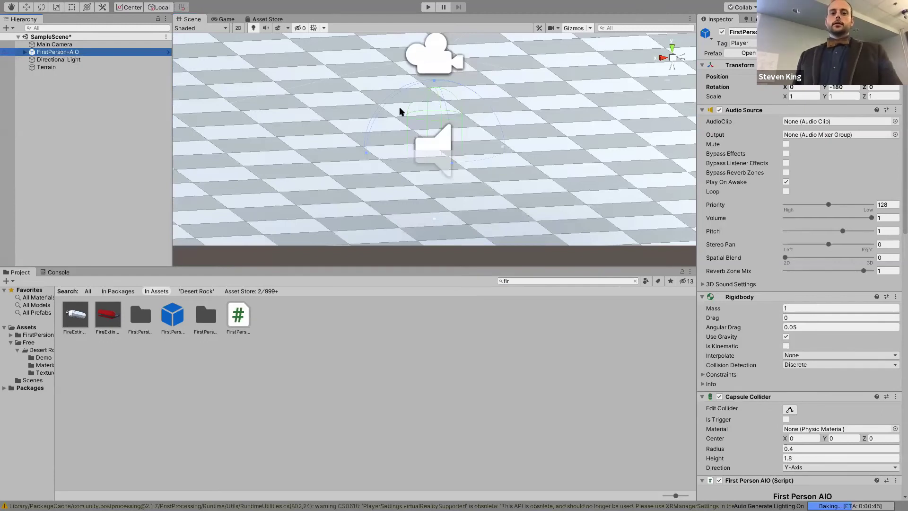
scroll(399, 110, "down", 5)
scroll(400, 112, "down", 6)
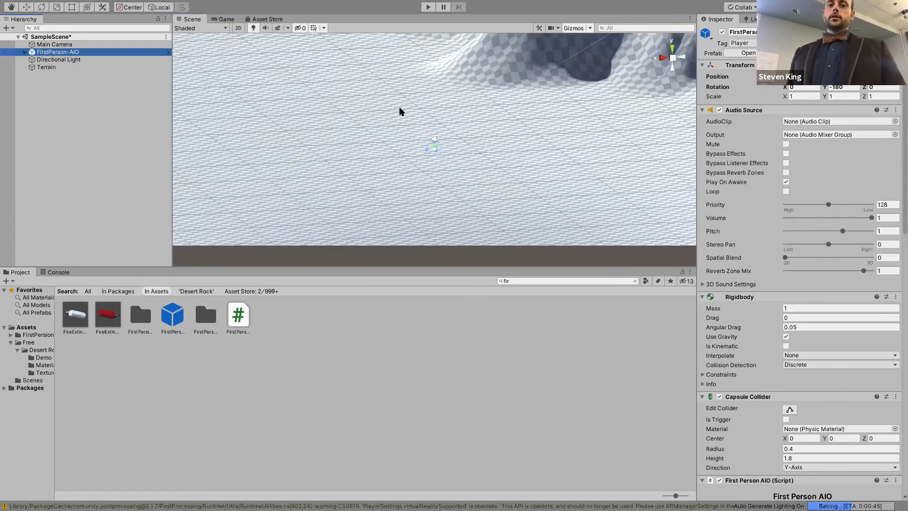
scroll(400, 111, "up", 3)
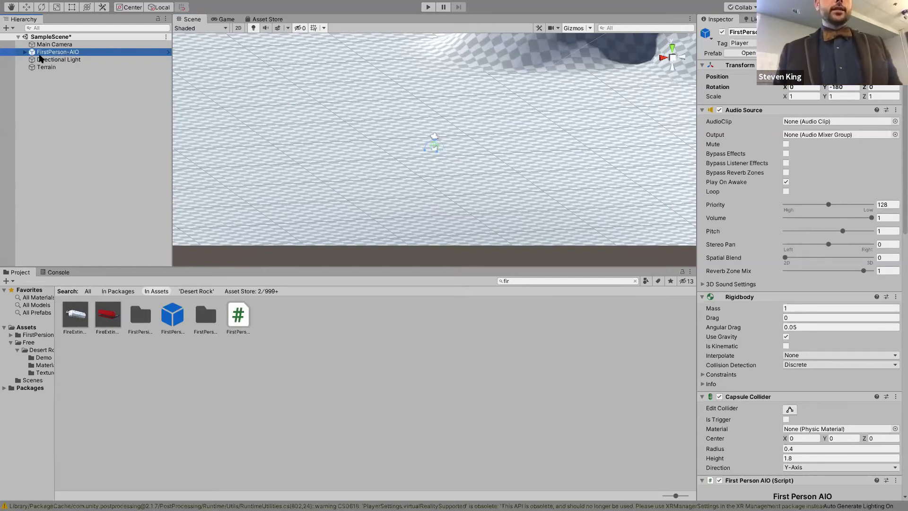
left_click(41, 58)
left_click(44, 52)
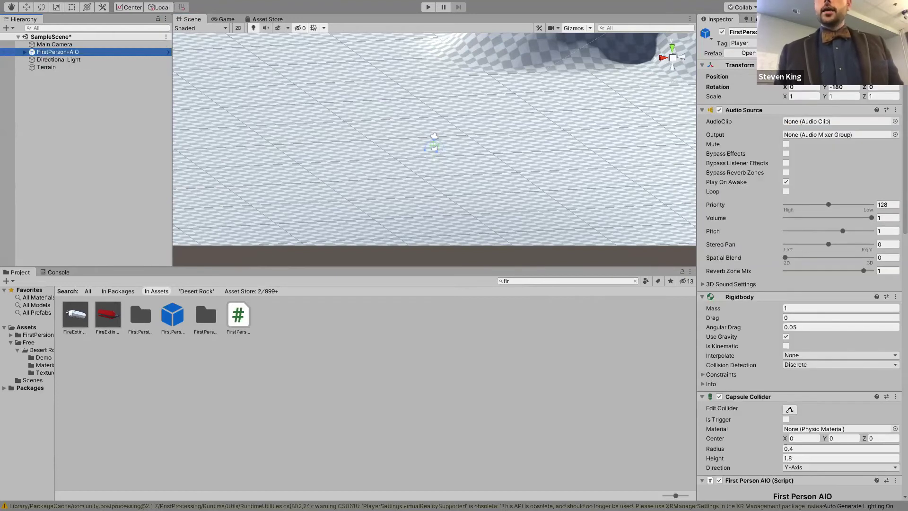
left_click(721, 19)
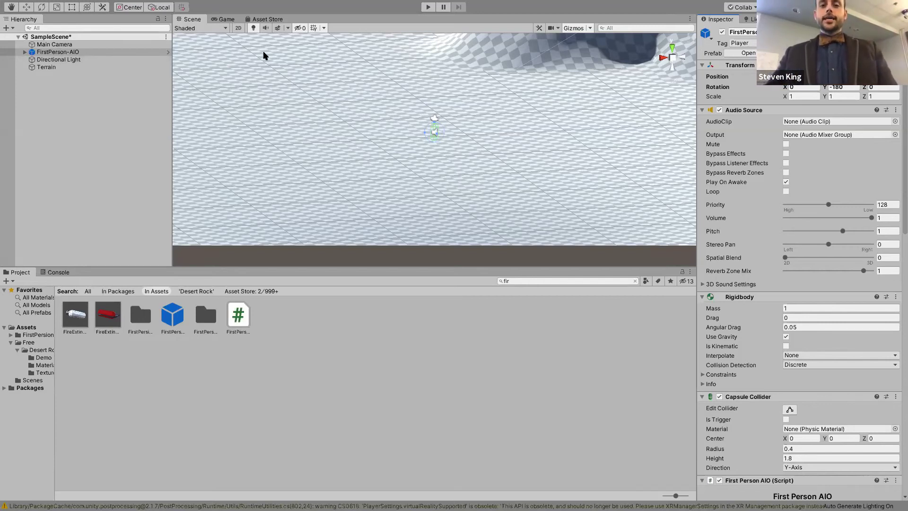
Step: Select the terrain and switch its paint tool to Paint Texture
left_click(378, 57)
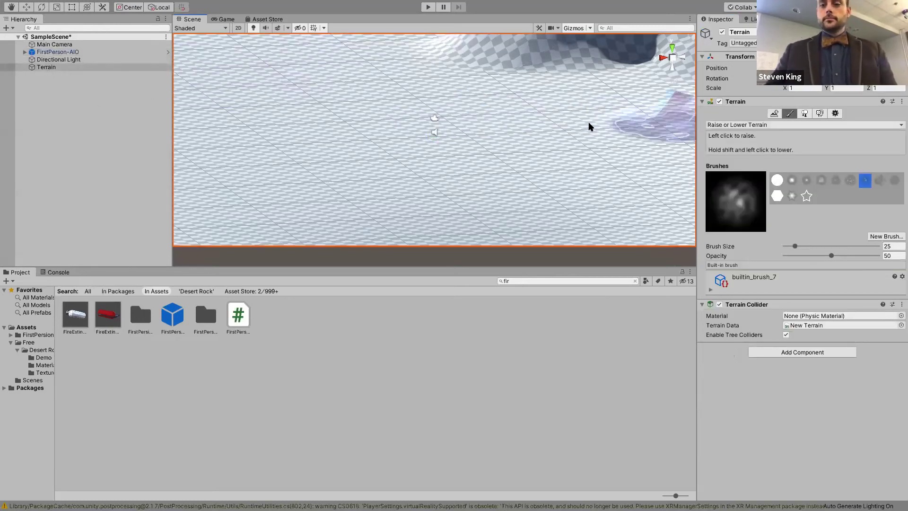
left_click(794, 125)
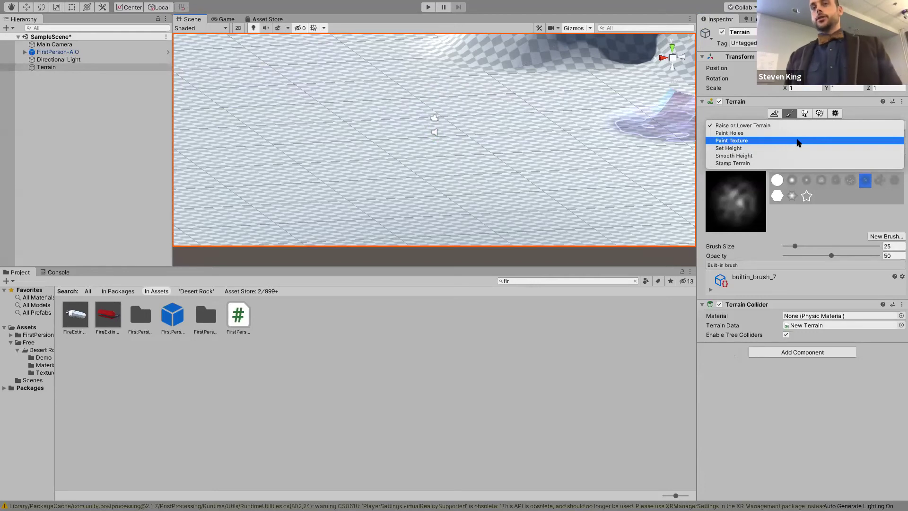
left_click(798, 141)
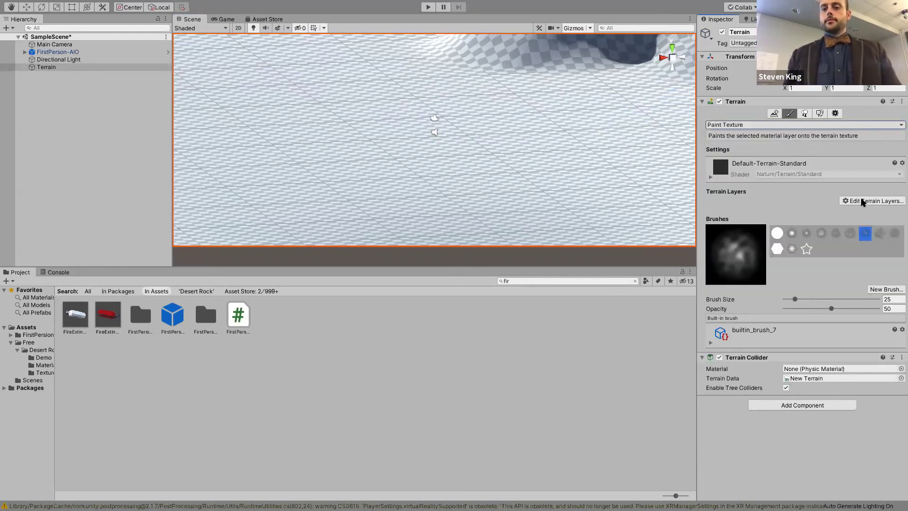
left_click(862, 201)
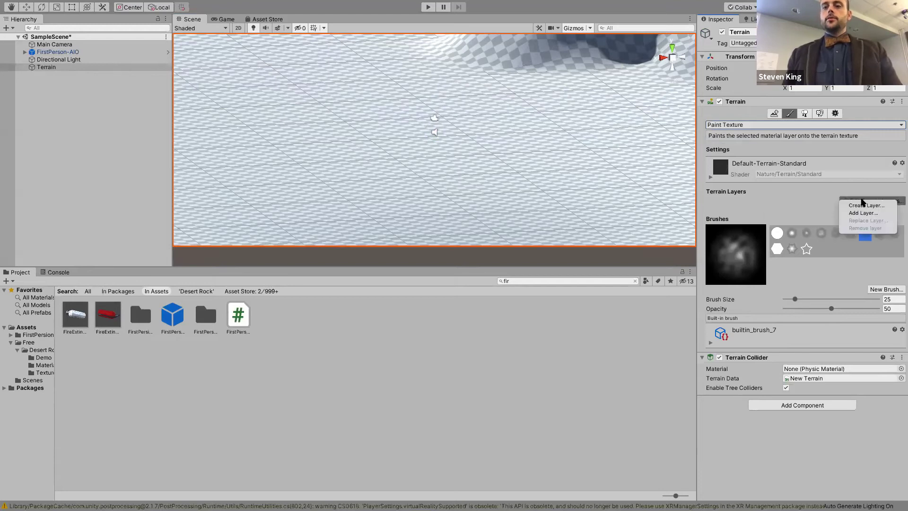
left_click(780, 202)
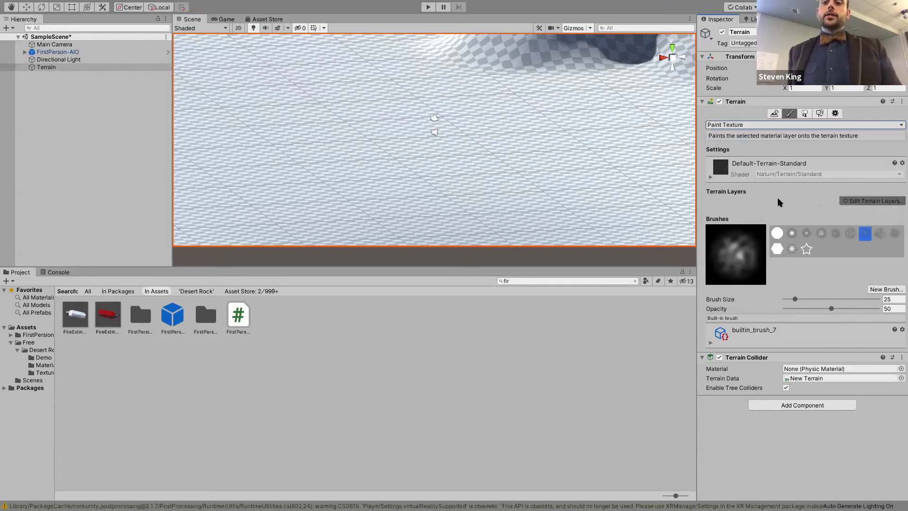
left_click(865, 201)
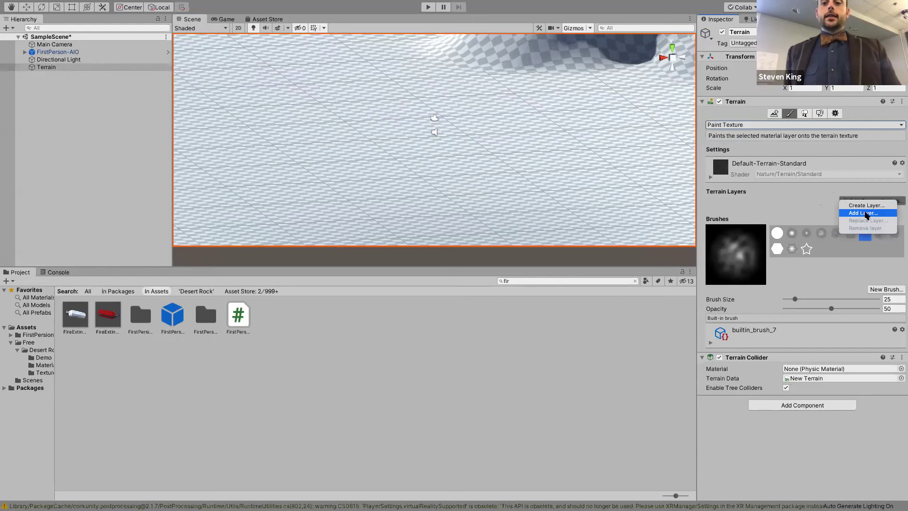
left_click(864, 213)
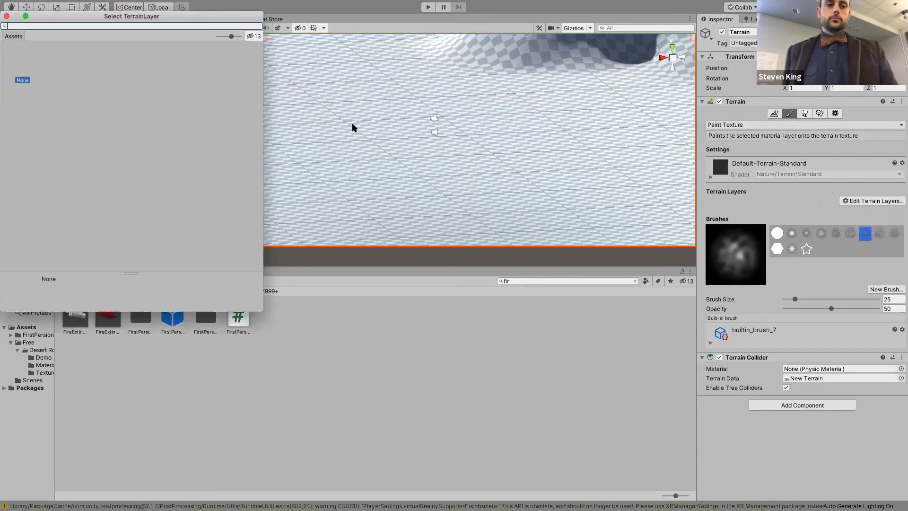
type("des")
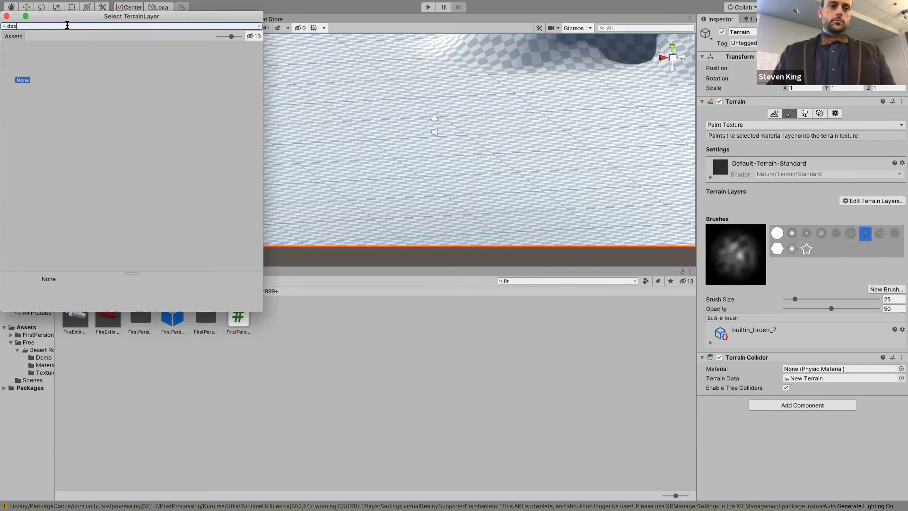
key("BackSpace")
key("BackSpace")
key("BackSpace")
type("sand")
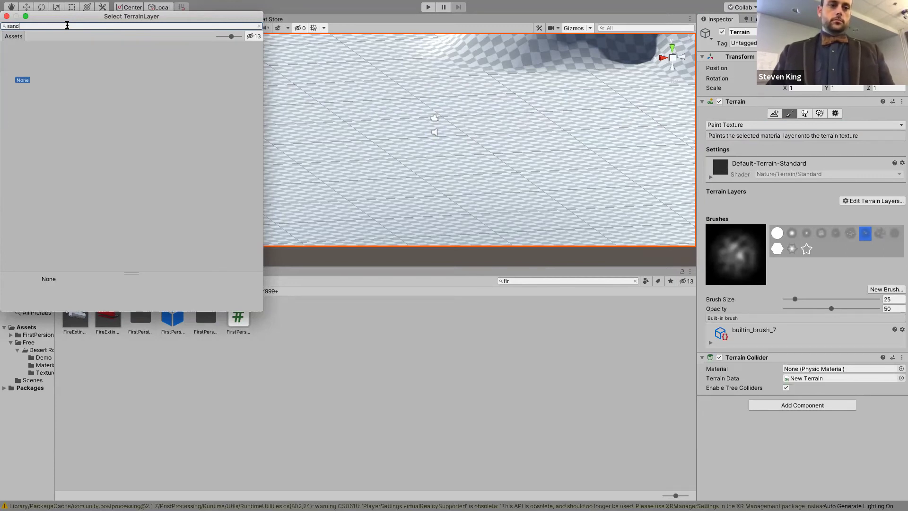
left_click(7, 16)
Step: Create a terrain layer from the Desert Rock_4K_Albedo texture so it covers the whole terrain
left_click(872, 206)
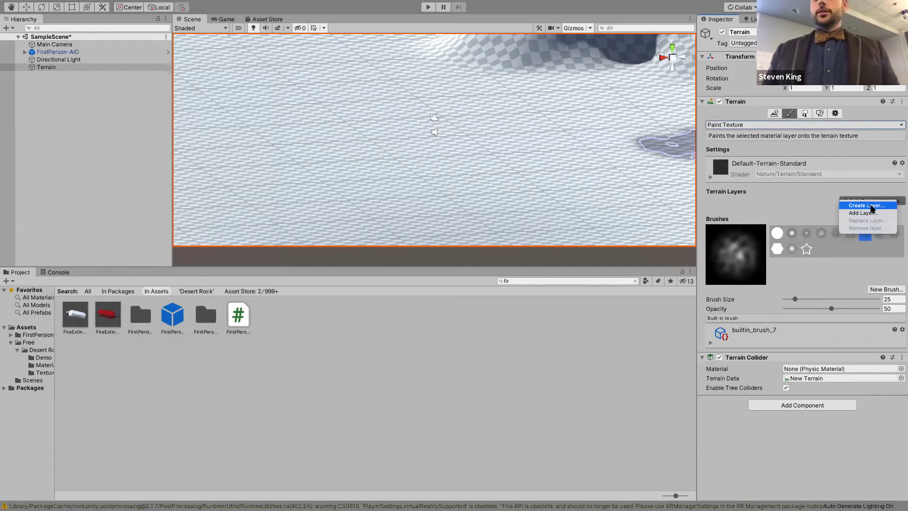
left_click(873, 206)
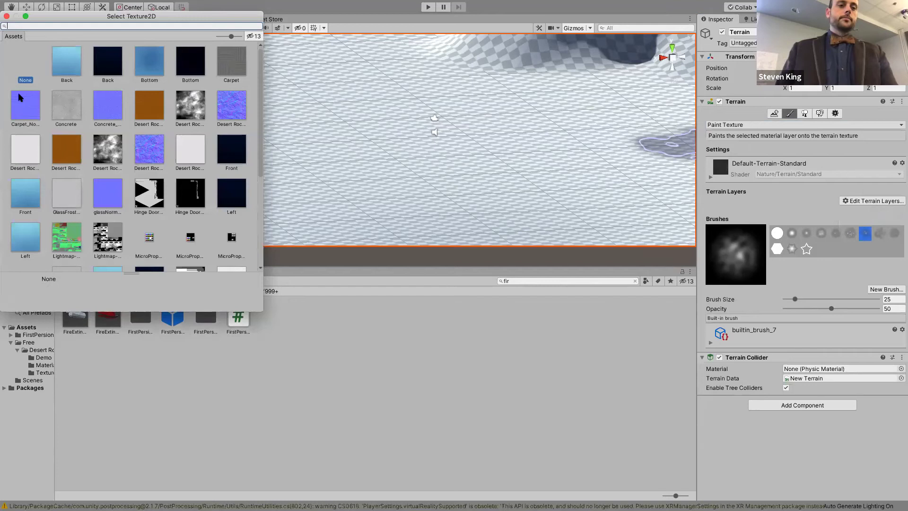
left_click(149, 107)
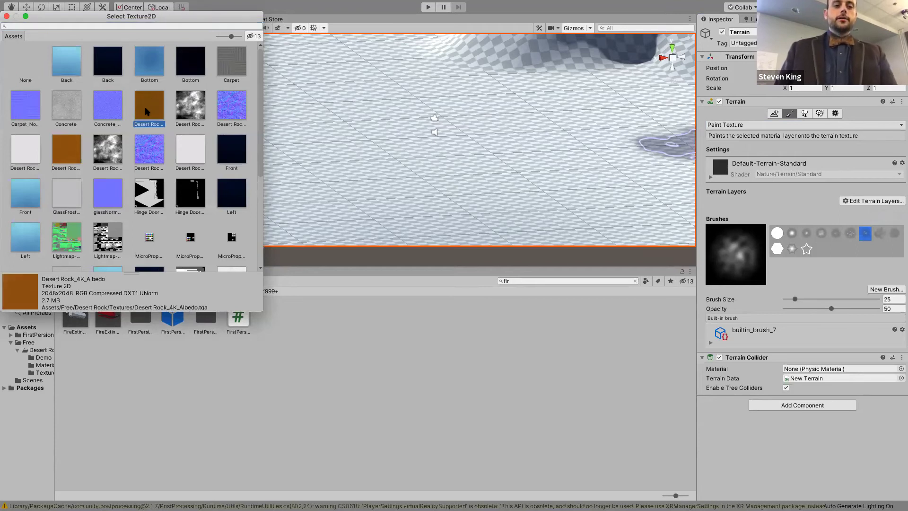
double_click(148, 108)
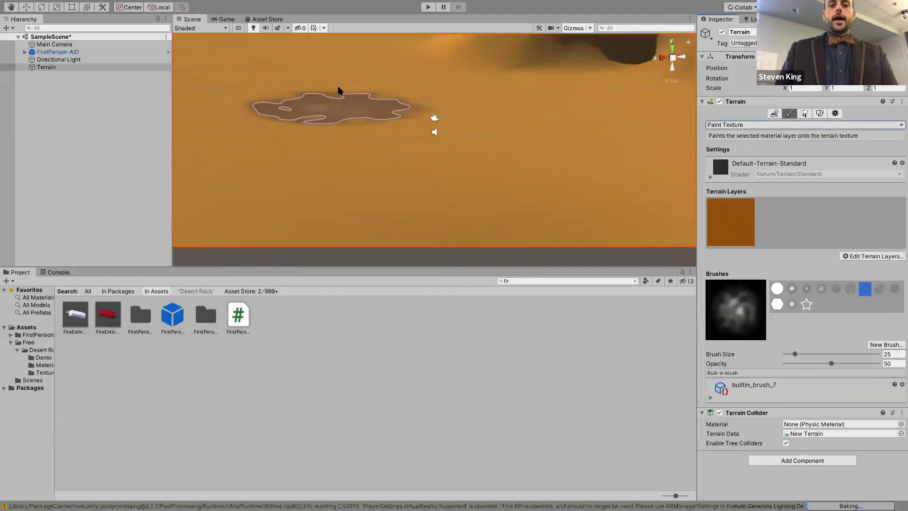
scroll(334, 116, "down", 8)
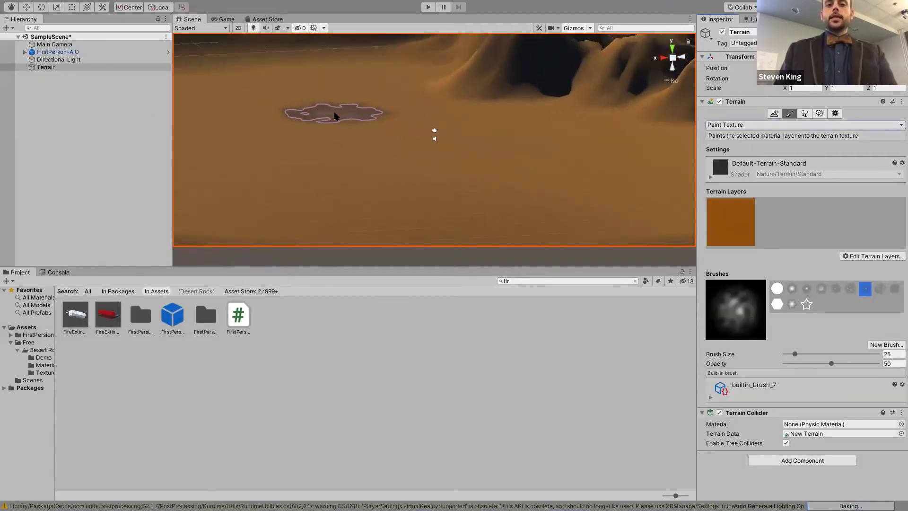
scroll(334, 116, "down", 10)
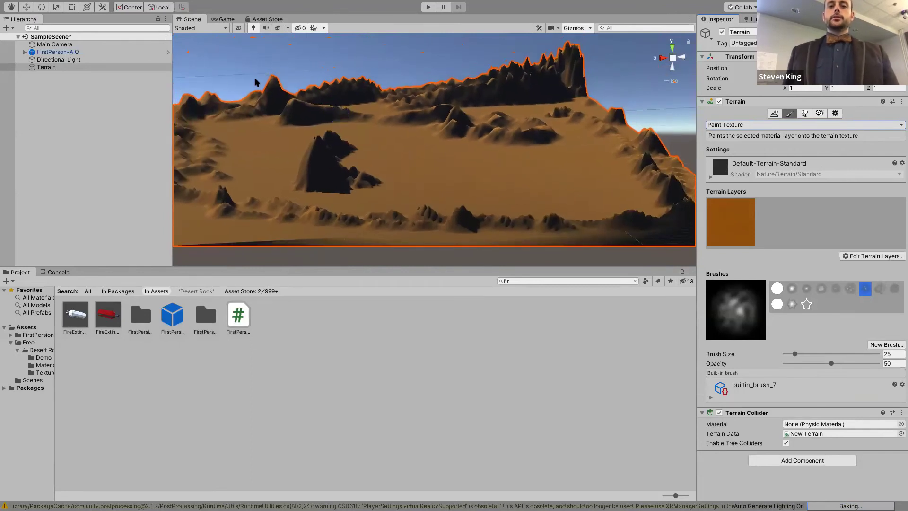
Step: Deselect the terrain, take the editor out of full screen, and enlarge and reposition its window on the desktop
left_click(68, 107)
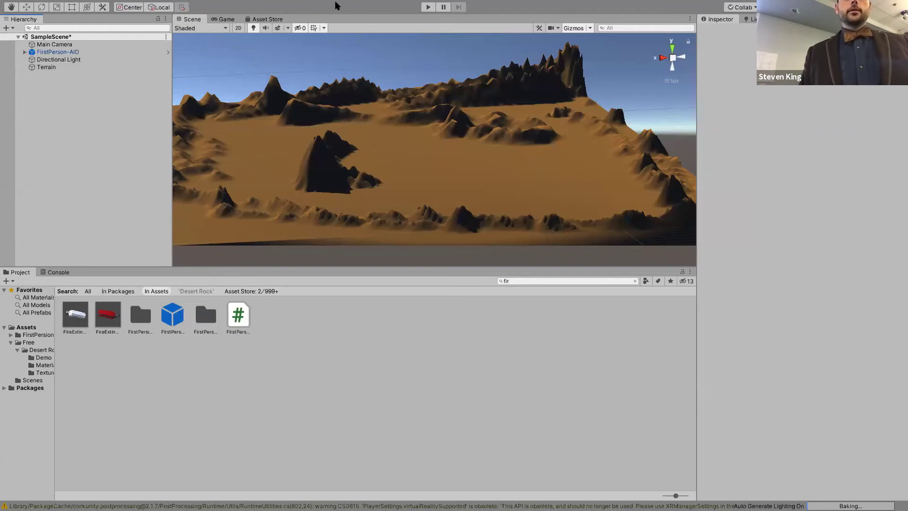
mouse_move(348, 1)
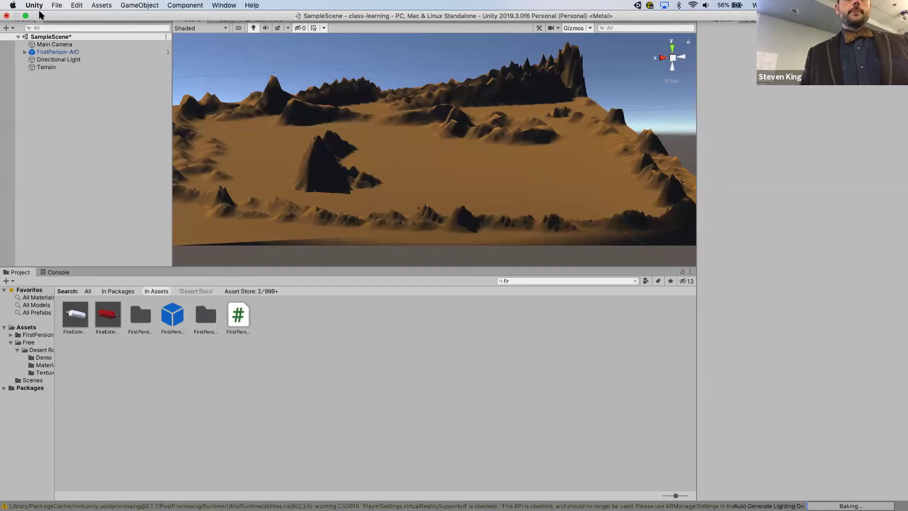
left_click(26, 16)
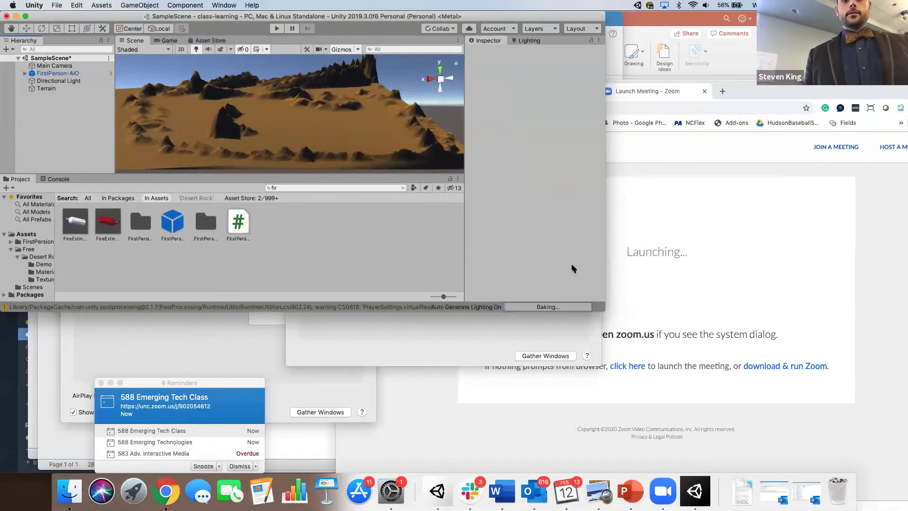
left_click_drag(604, 310, 817, 461)
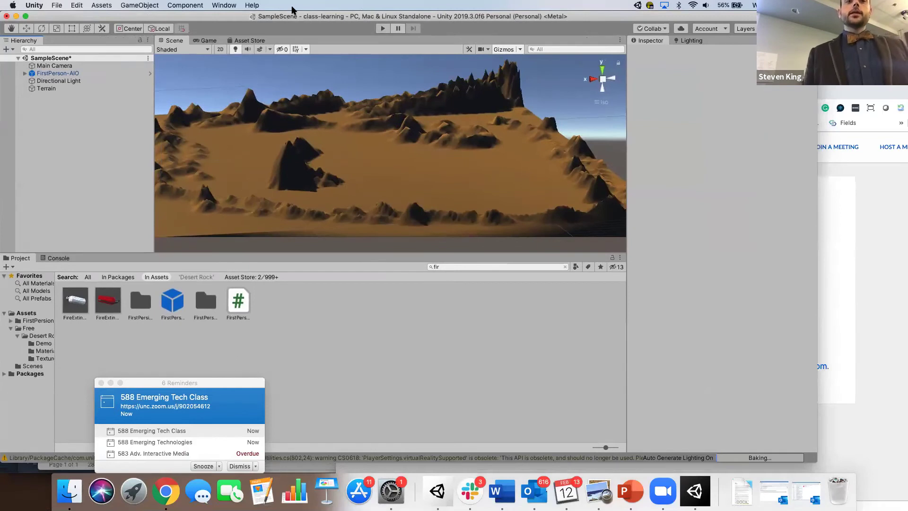
left_click_drag(280, 15, 284, 41)
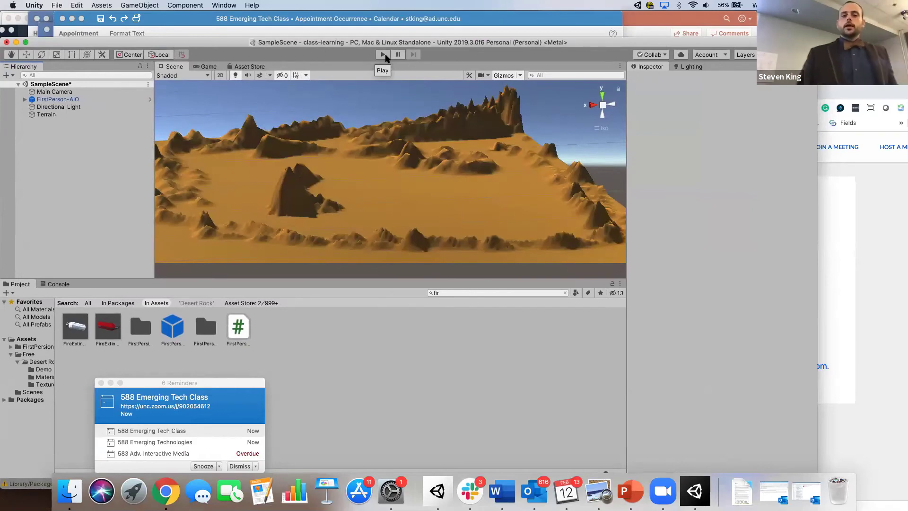
Step: Run the scene in play mode, walk the first-person controller forward toward the mountains, and stop playback
left_click(383, 54)
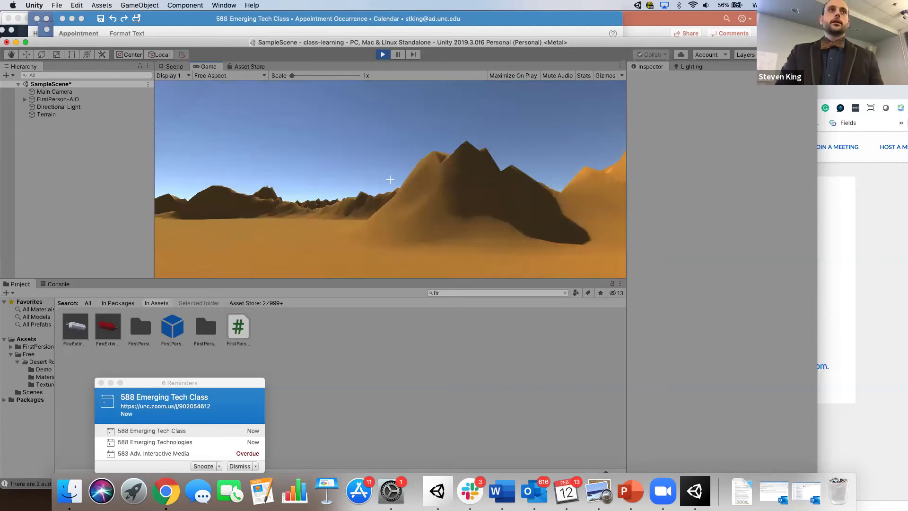
key("w")
key("w")
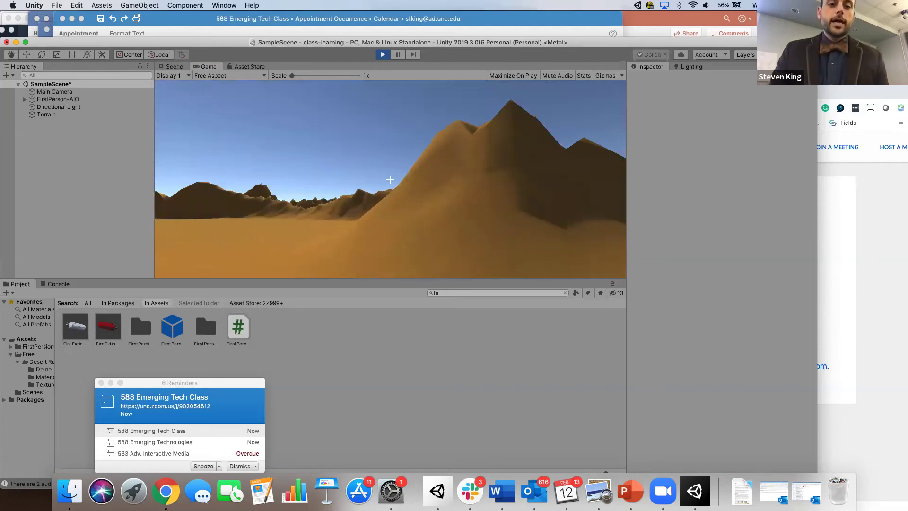
key("w")
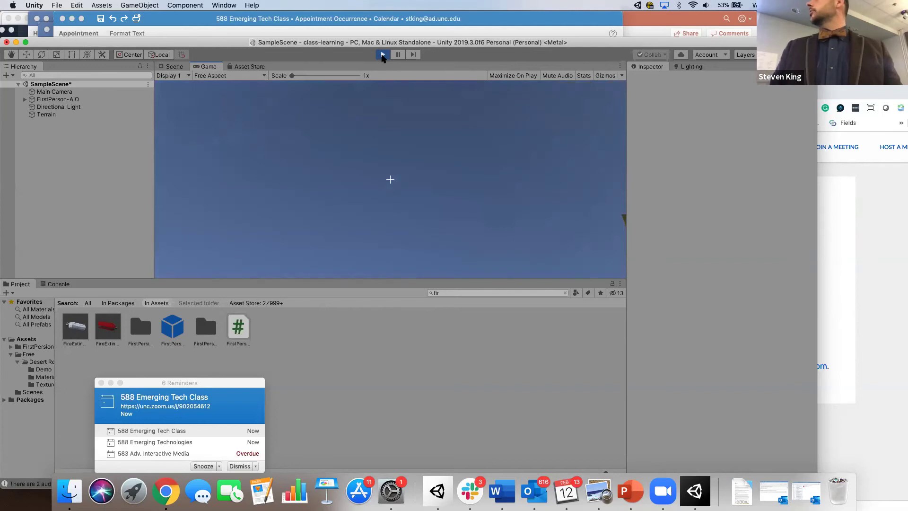
left_click(383, 55)
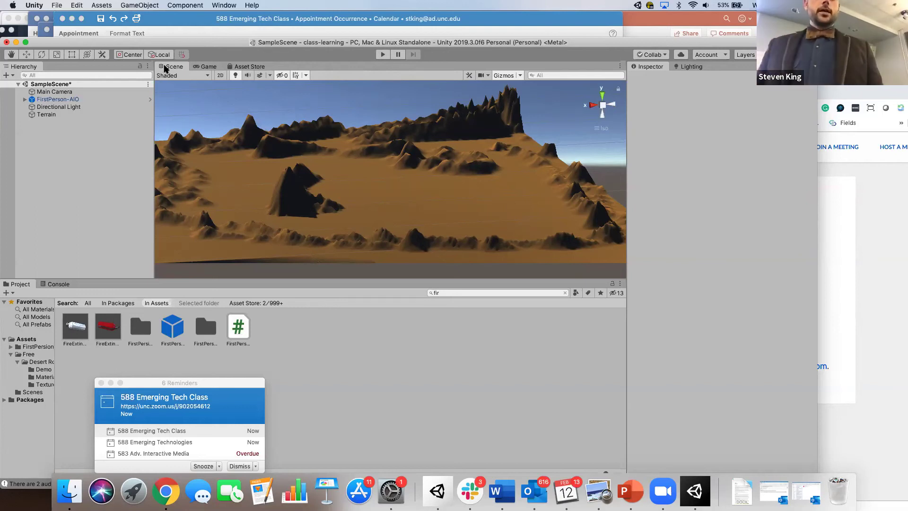
Step: Move the editor window higher on the desktop, play the scene again to look up at the sky, and stop playback
left_click_drag(220, 43, 248, 23)
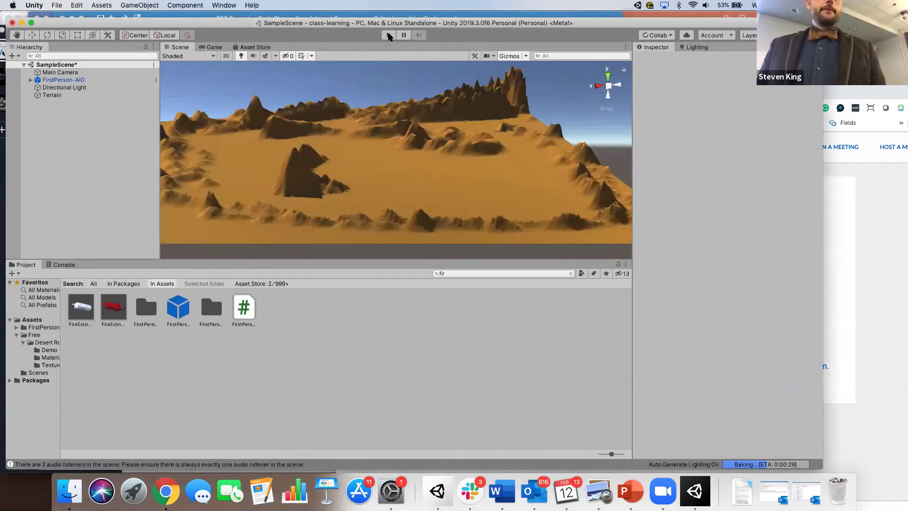
left_click(388, 35)
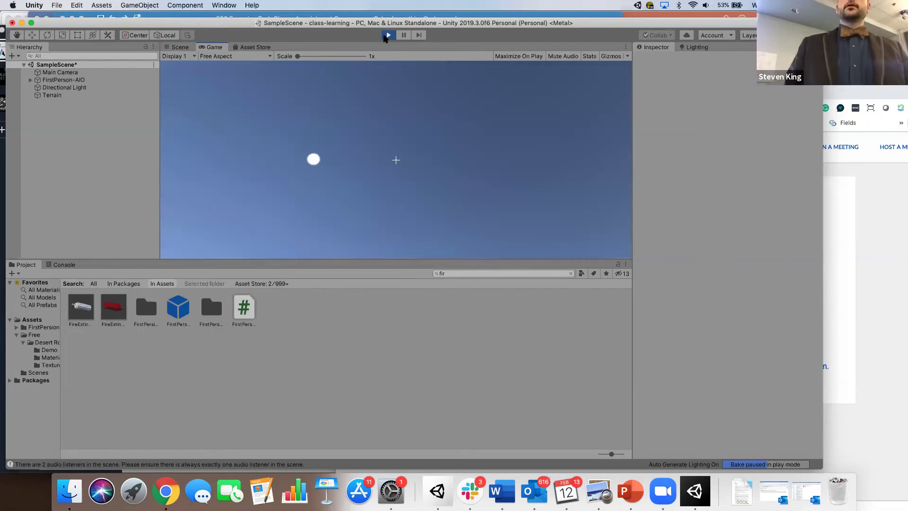
left_click(388, 35)
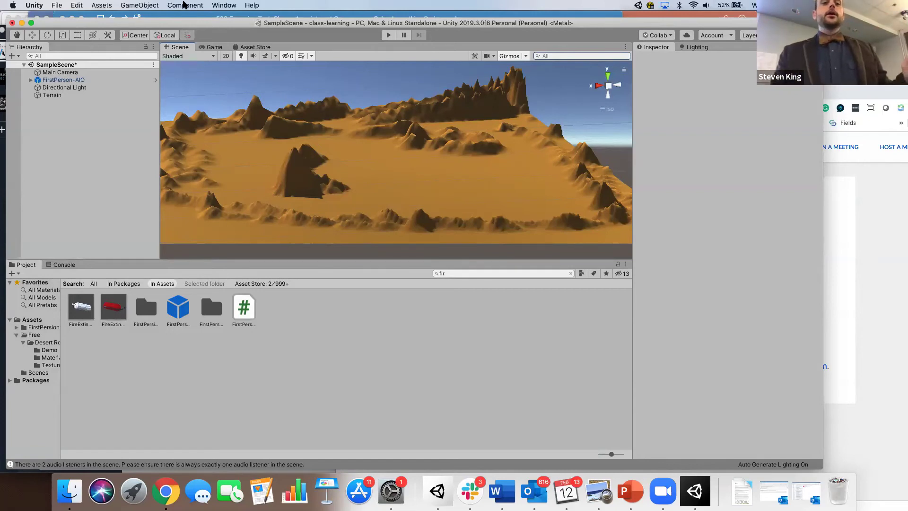
Step: Reset the editor's window layout to Default
left_click(223, 5)
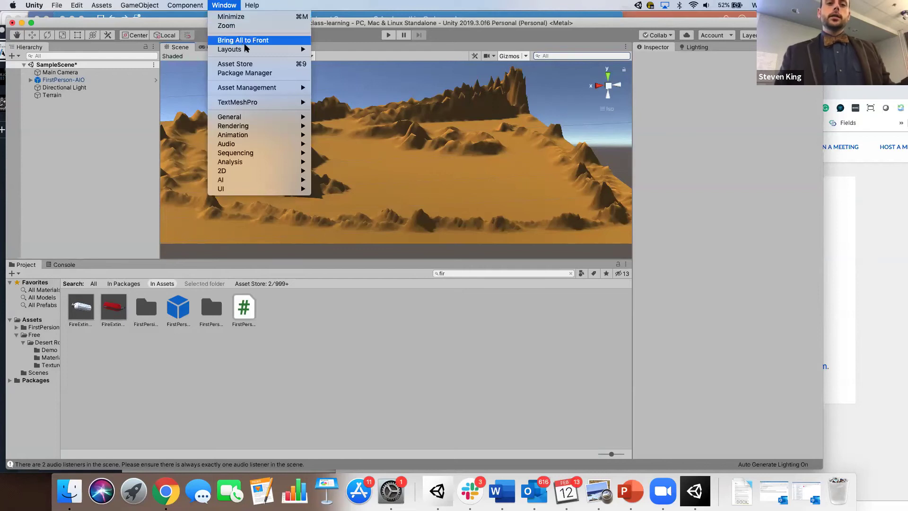
mouse_move(245, 48)
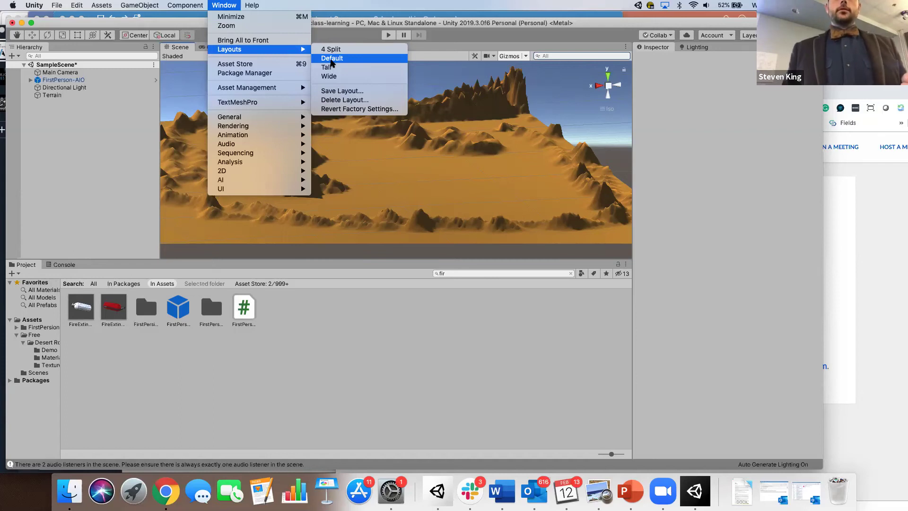
left_click(332, 59)
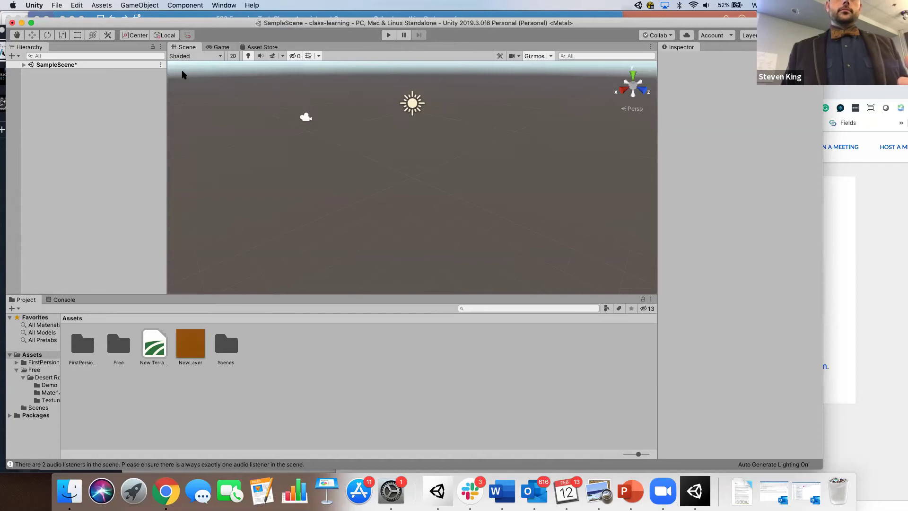
Step: Expand SampleScene in the Hierarchy and select the Terrain, and briefly test the scene in play mode
left_click(23, 65)
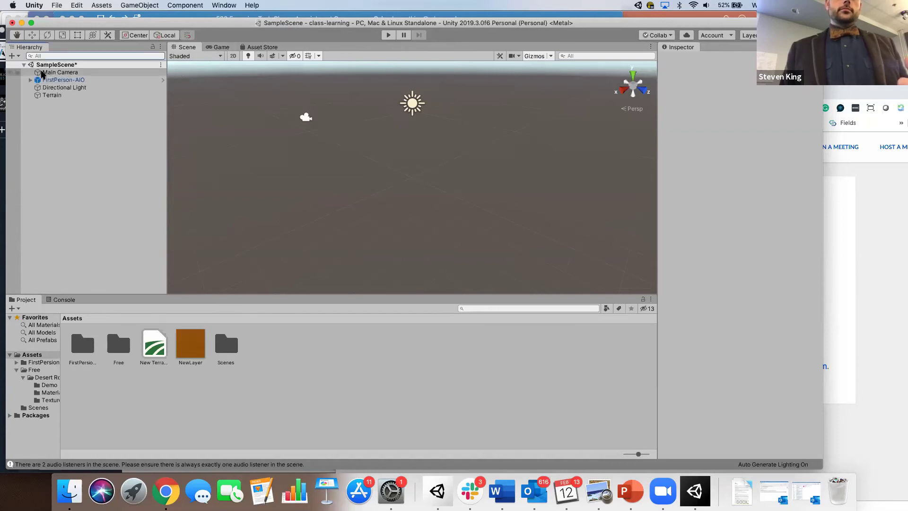
left_click(41, 72)
left_click(48, 80)
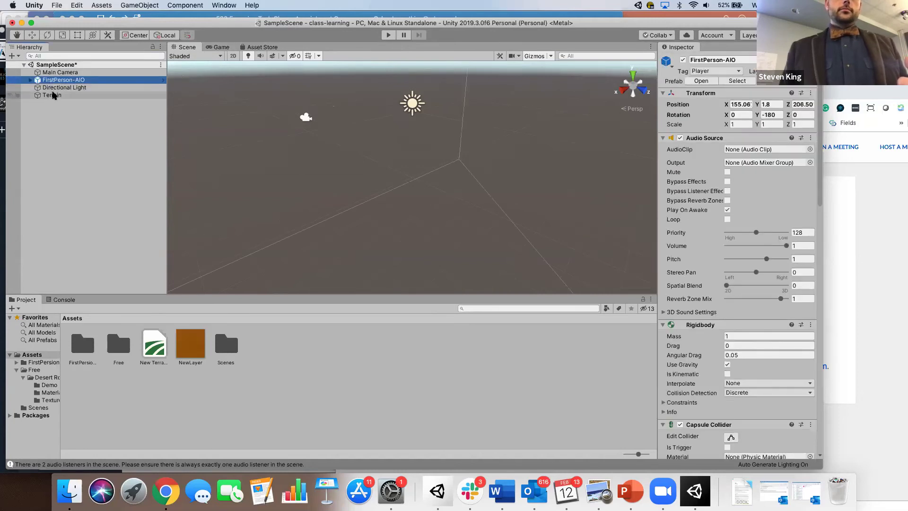
left_click(53, 88)
left_click(59, 95)
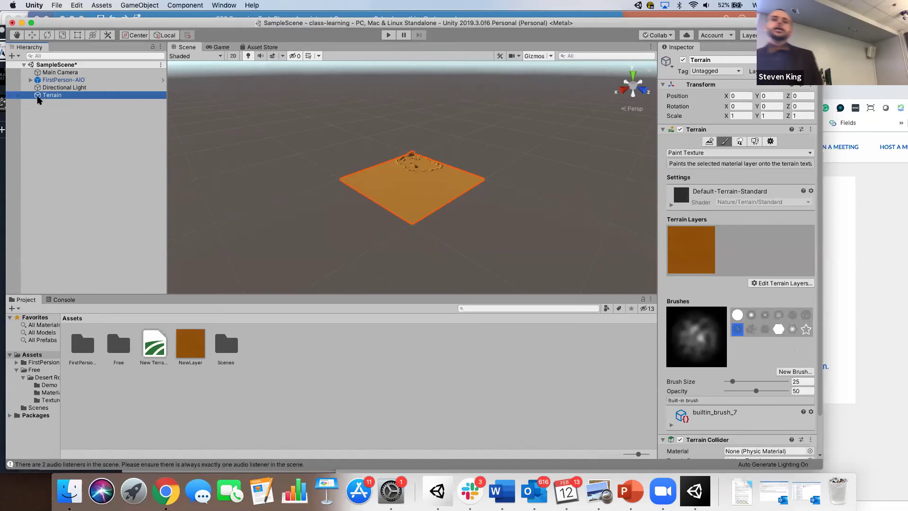
left_click(387, 37)
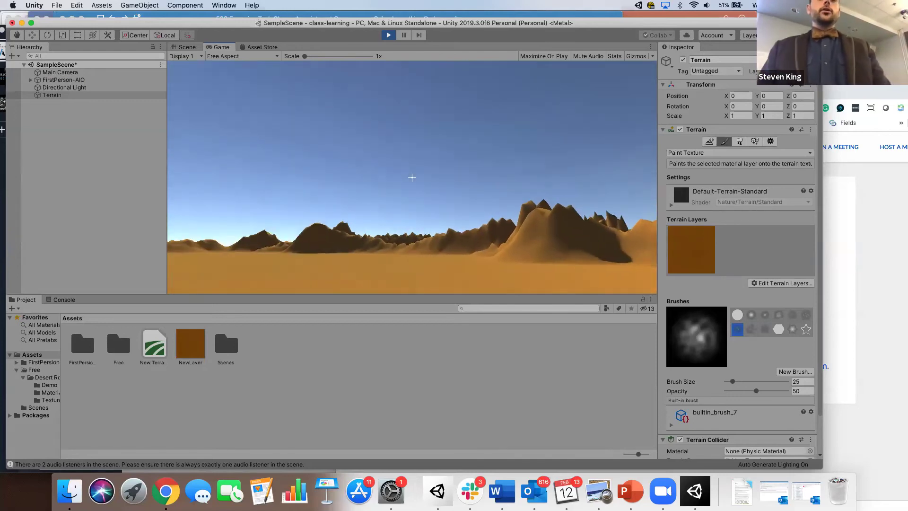
left_click(388, 35)
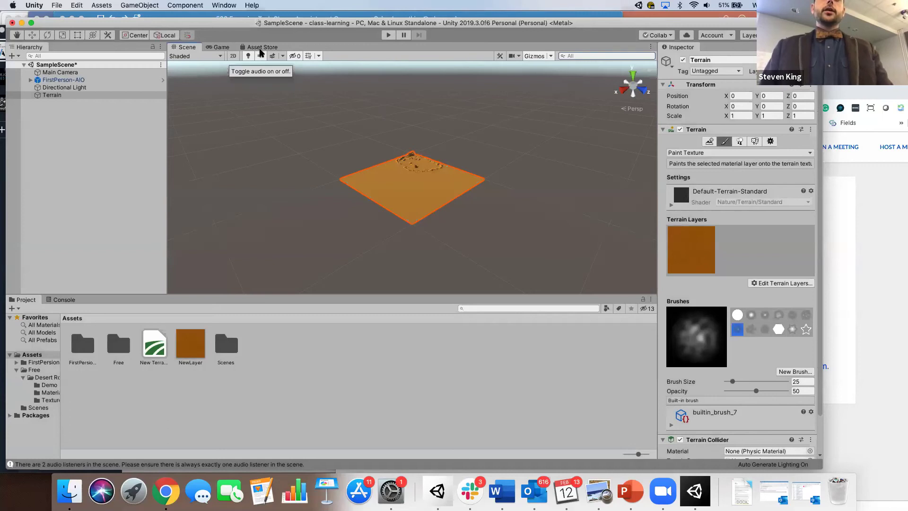
Step: Search the Unity Asset Store for "skybox"
left_click(260, 47)
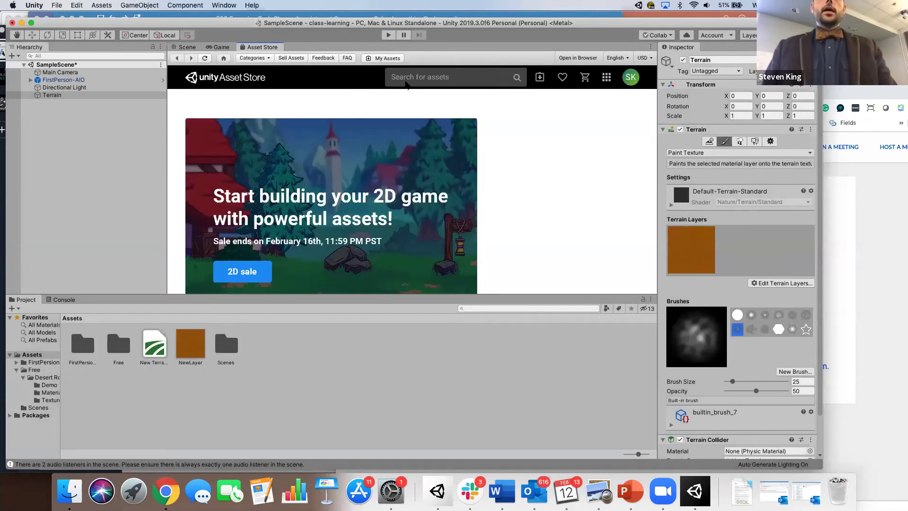
left_click(408, 80)
type("skybox")
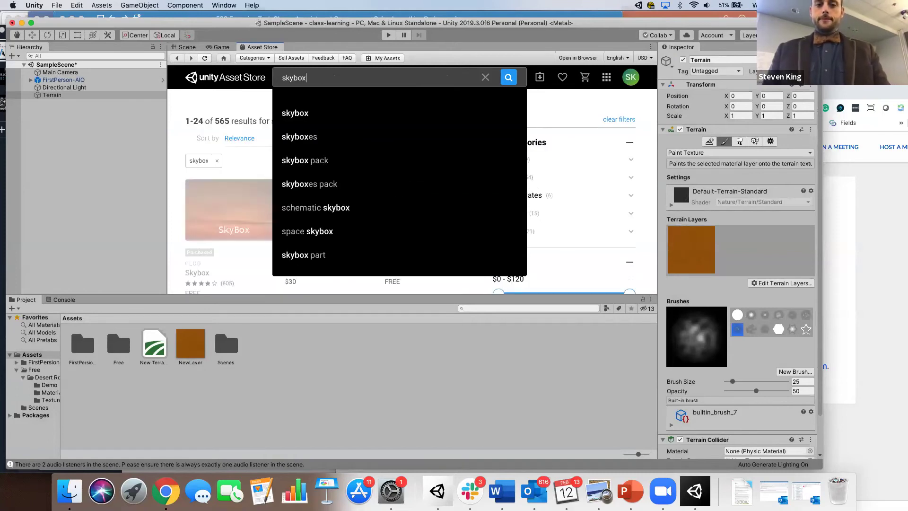
key("Return")
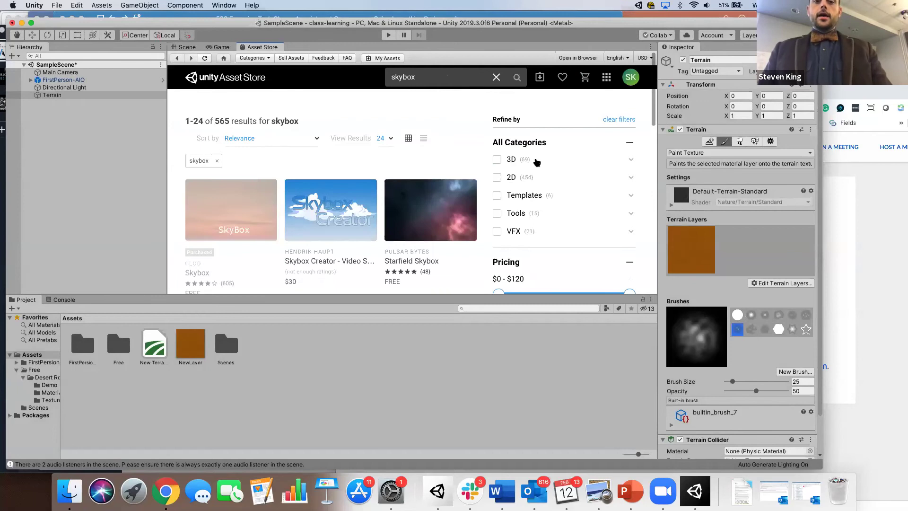
Step: Limit the skybox results to free assets and import the complete Skybox package by Clod into the project
scroll(537, 163, "down", 3)
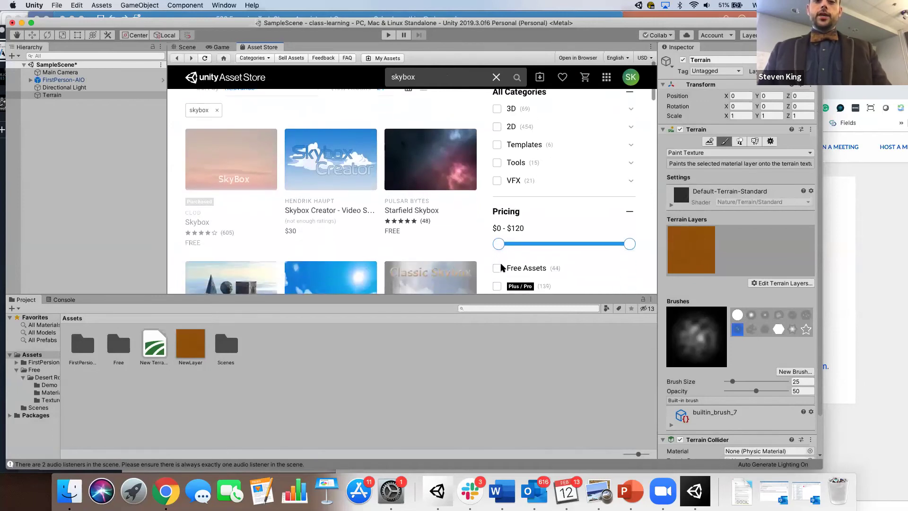
left_click(499, 270)
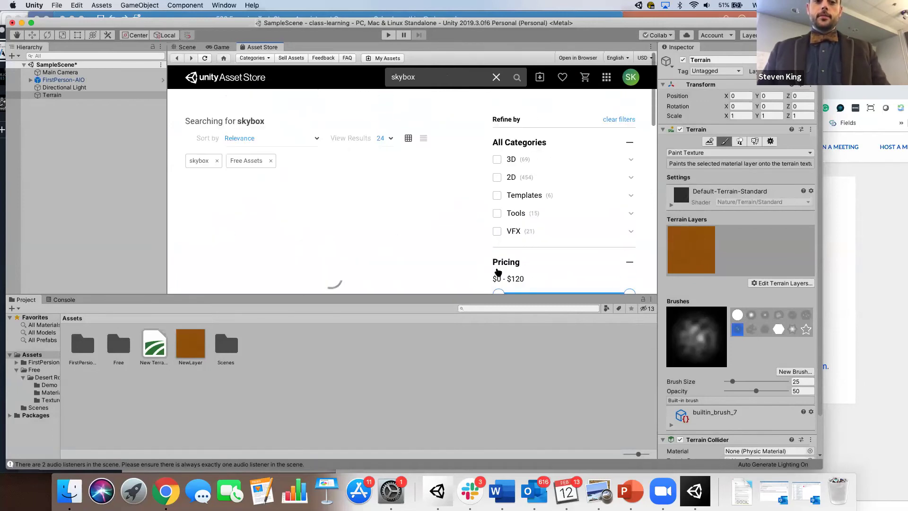
scroll(224, 213, "down", 1)
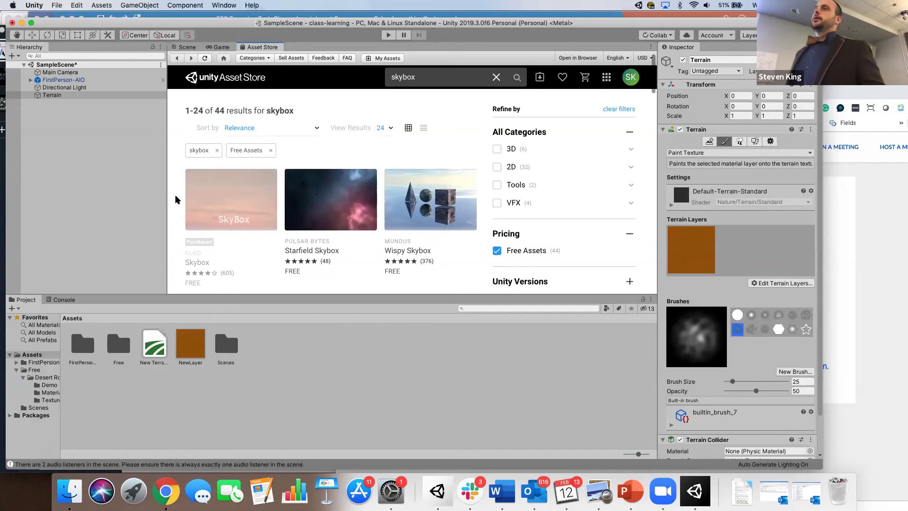
mouse_move(196, 197)
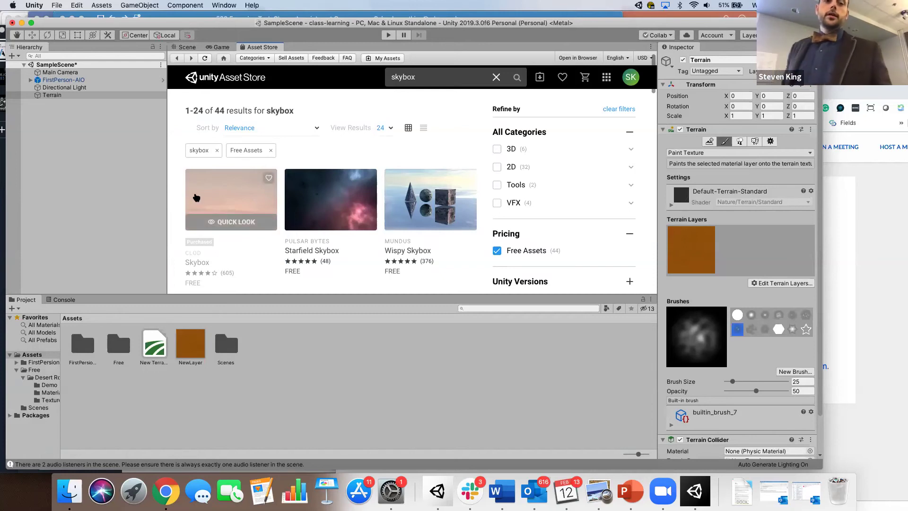
left_click(197, 197)
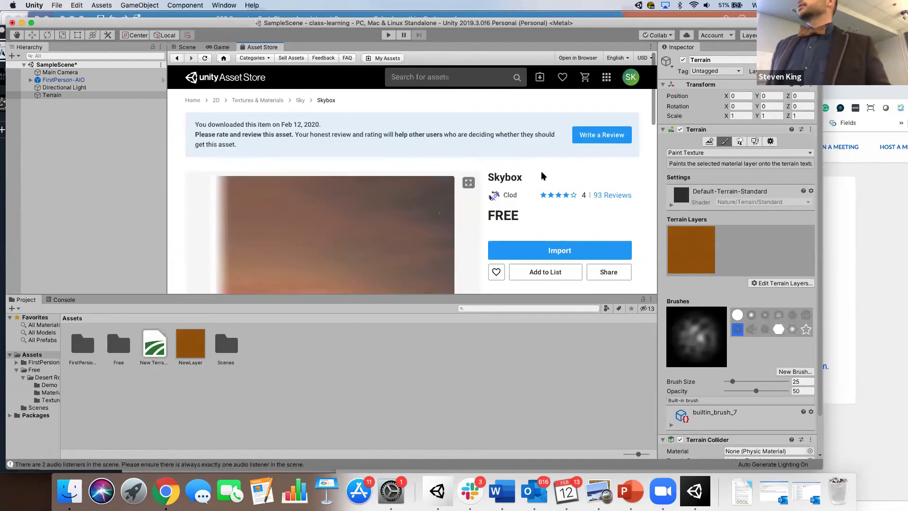
left_click(556, 252)
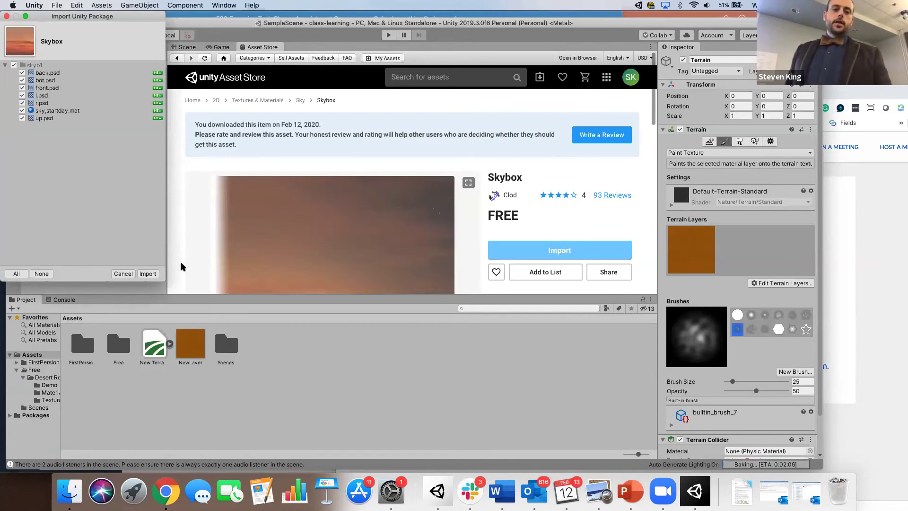
left_click(148, 274)
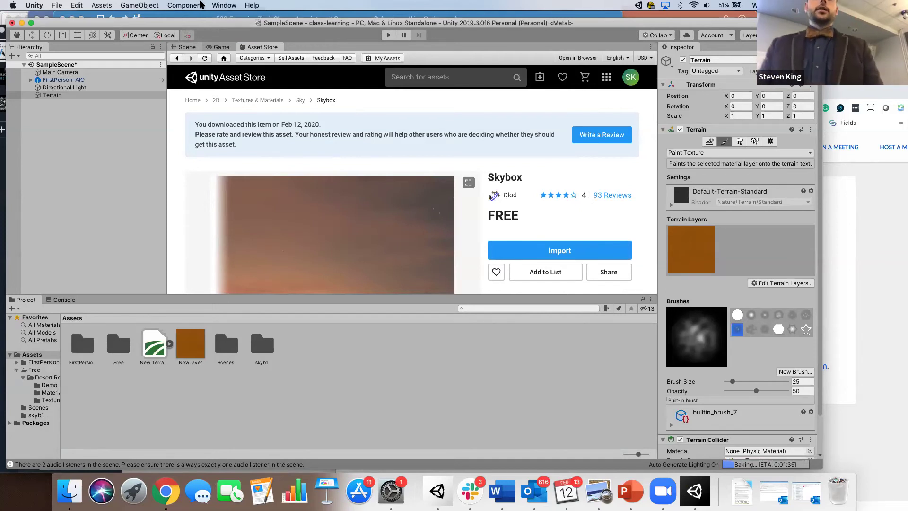
Step: Find and open the Lighting Settings window and dock it beside the Inspector
left_click(249, 5)
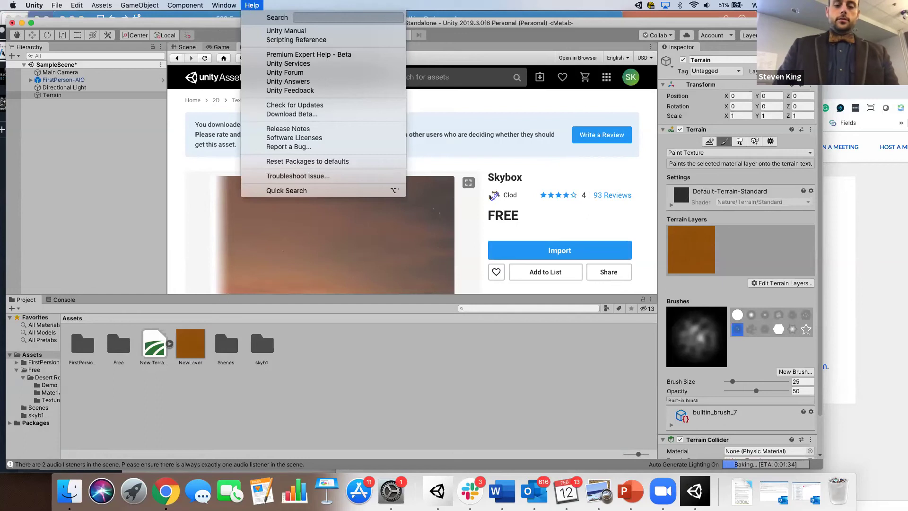
type("lighti")
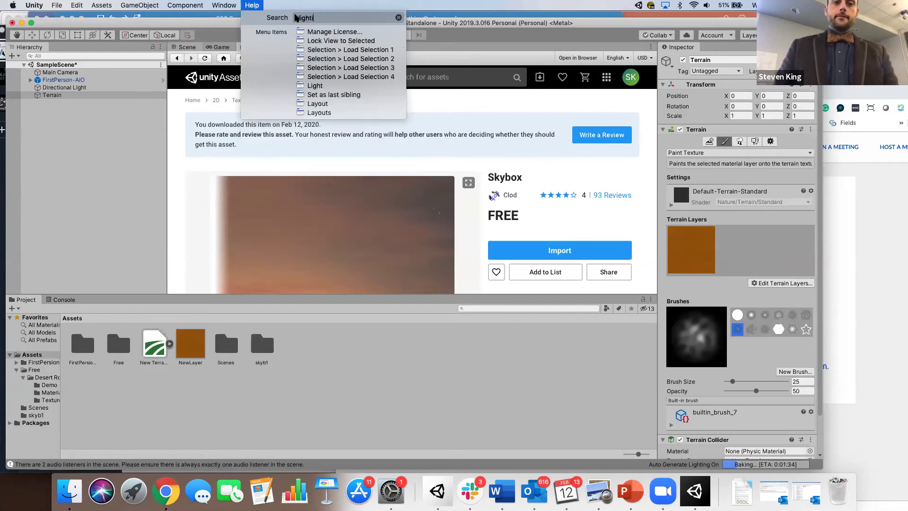
type("ng")
mouse_move(322, 33)
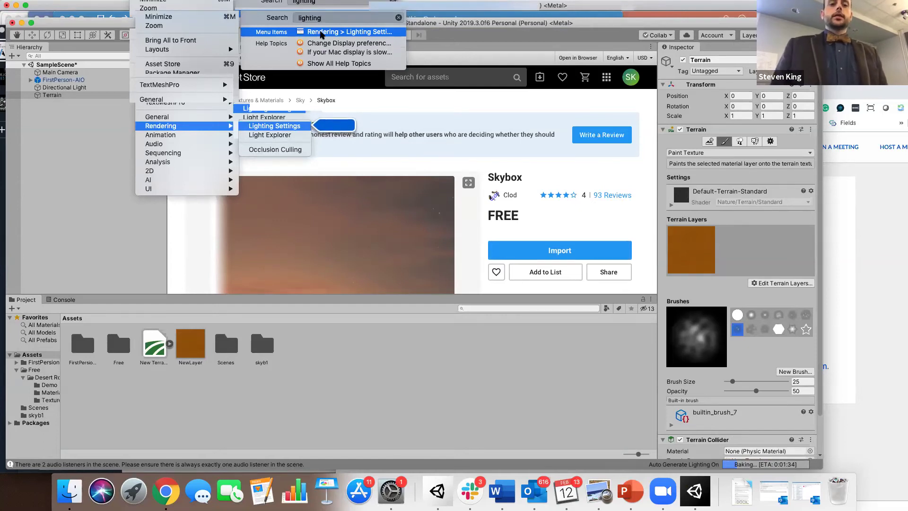
left_click(321, 32)
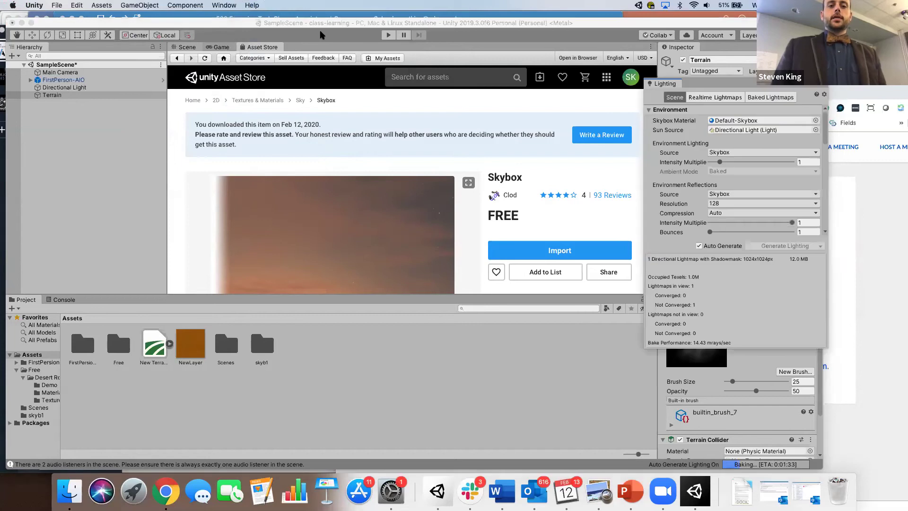
left_click_drag(664, 84, 715, 51)
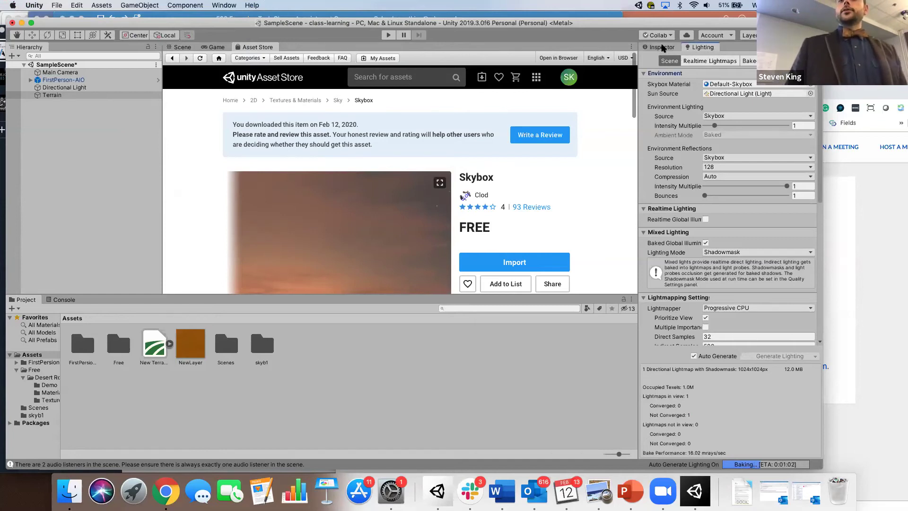
left_click(661, 47)
left_click(695, 48)
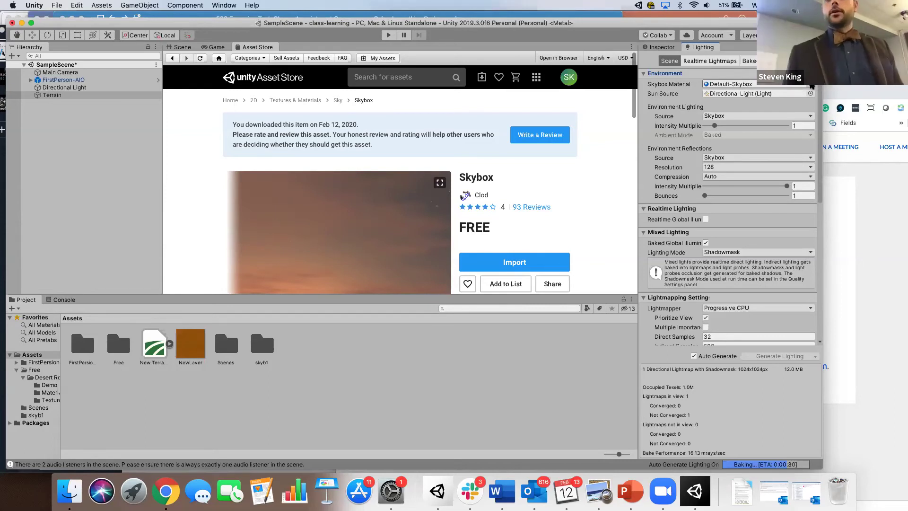
Step: Set the scene's Skybox Material to sky_startday
left_click(810, 85)
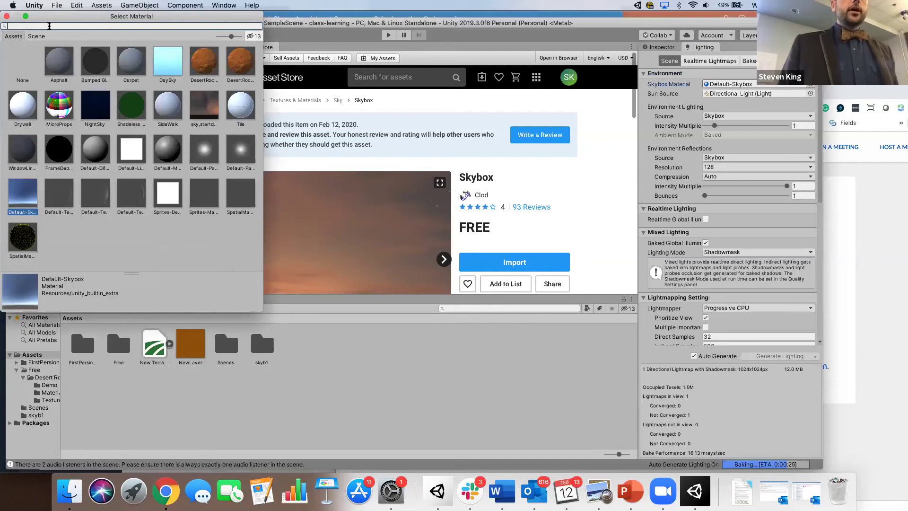
type("sky")
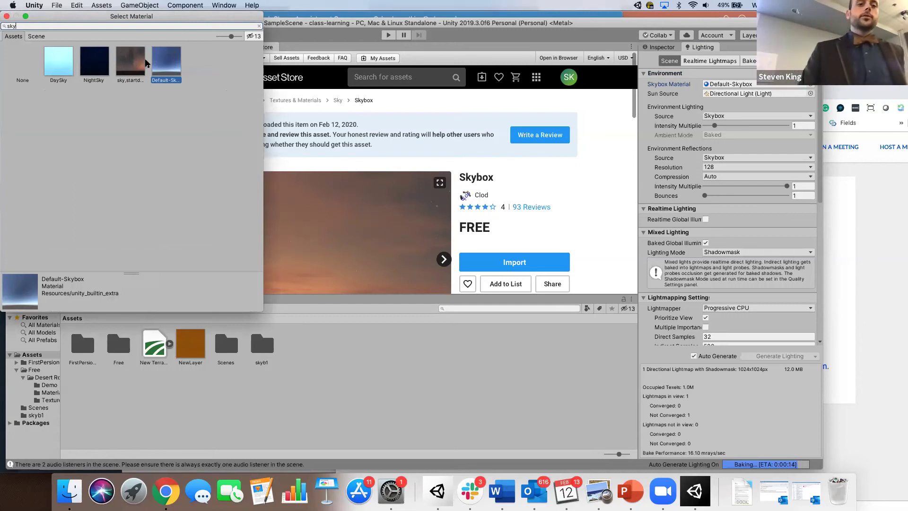
double_click(127, 60)
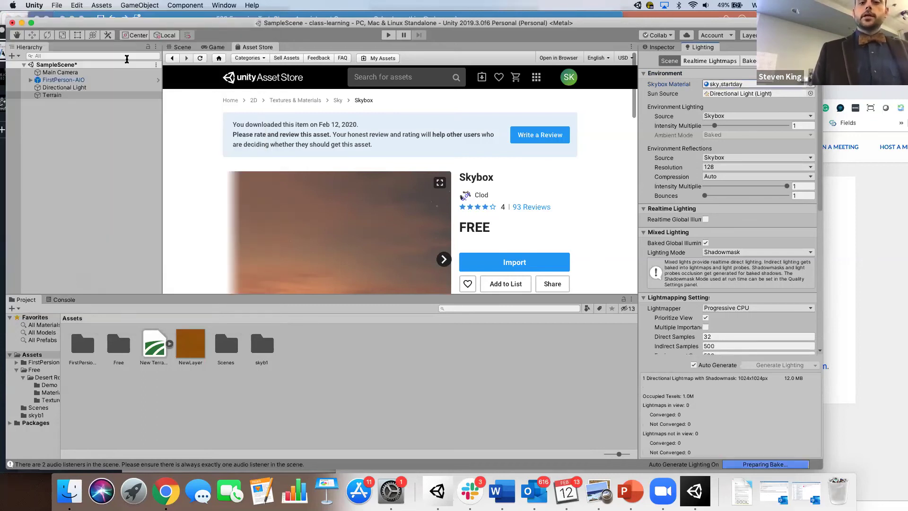
Step: Return to the Scene view, play the scene to look around at the new sky, and stop playback
left_click(177, 49)
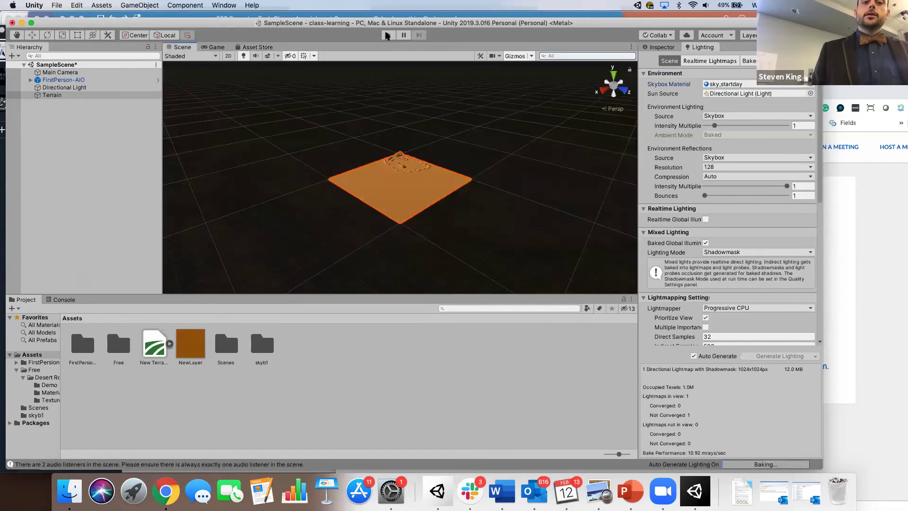
left_click(386, 36)
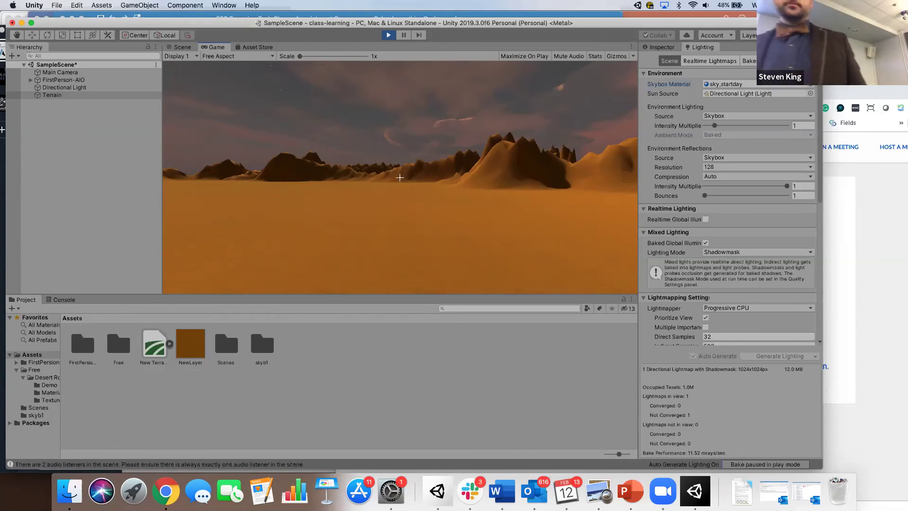
key("Escape")
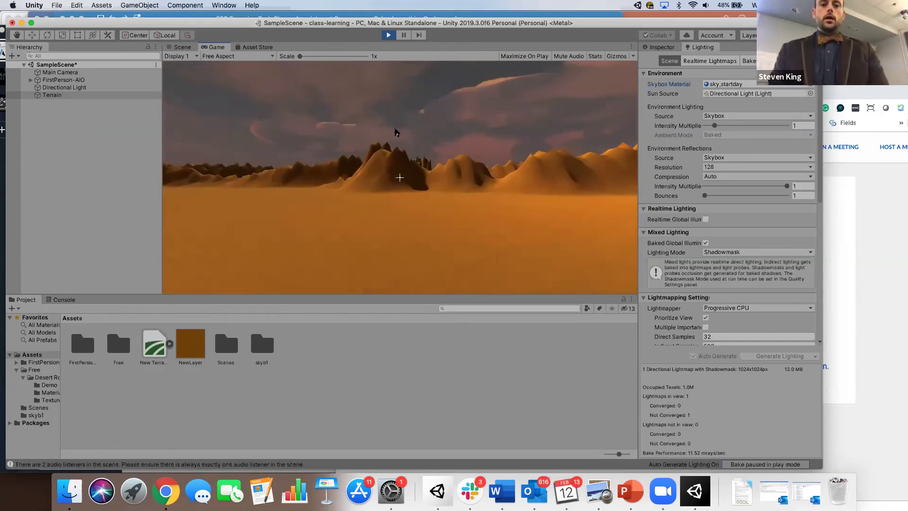
left_click(388, 35)
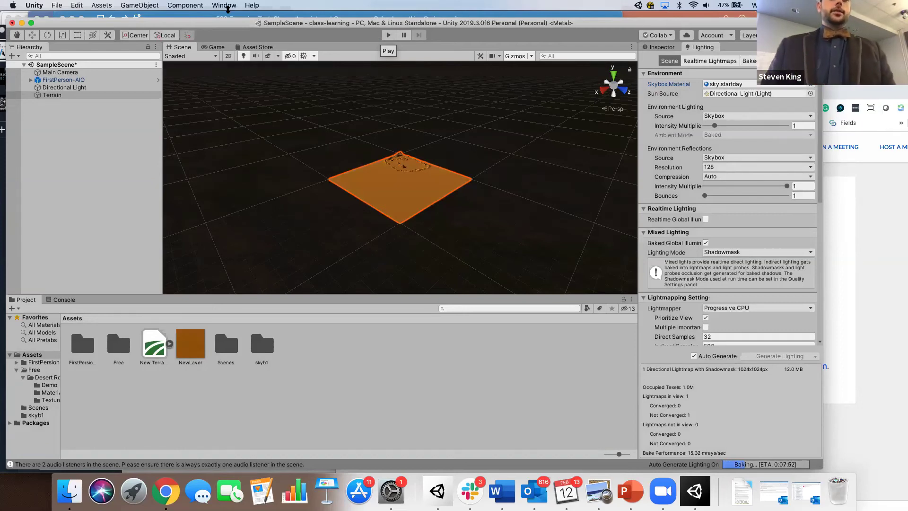
mouse_move(266, 22)
left_mouse_down()
mouse_move(278, 22)
mouse_move(268, 23)
left_mouse_up()
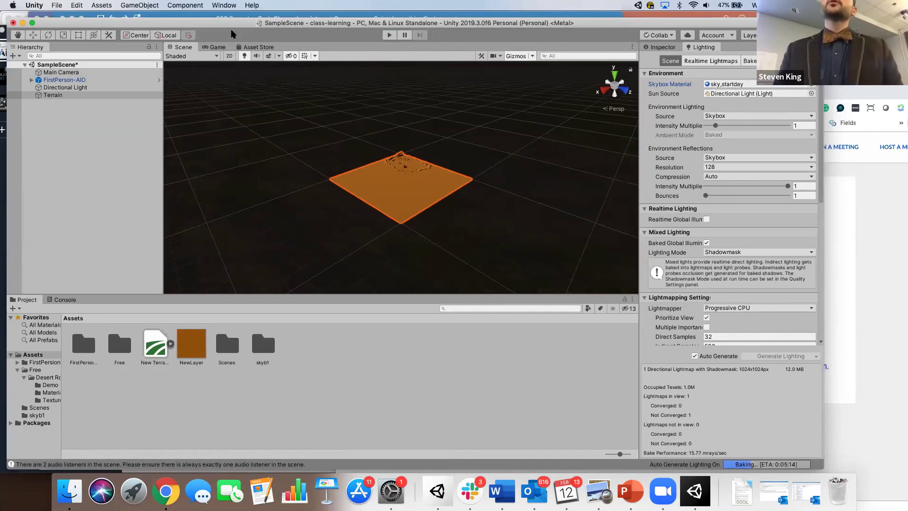
Step: Return to the Asset Store and search it for "rock"
left_click(252, 48)
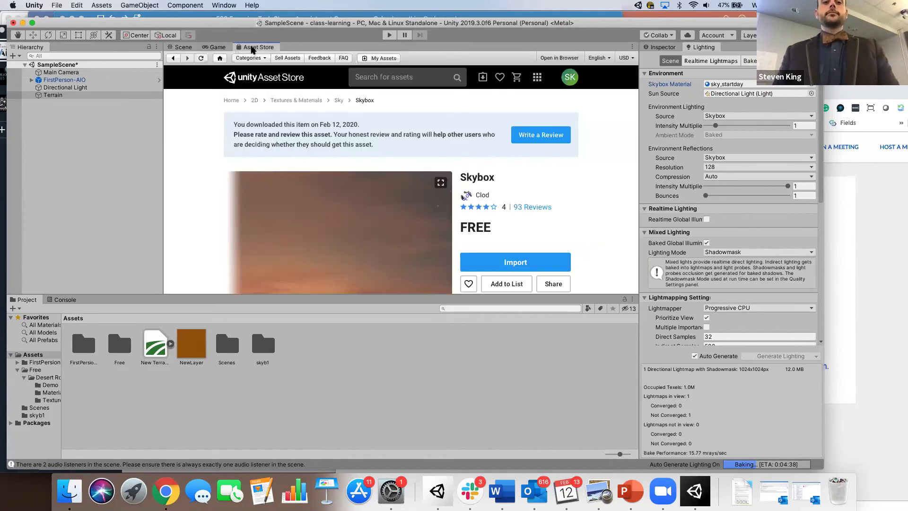
left_click(365, 78)
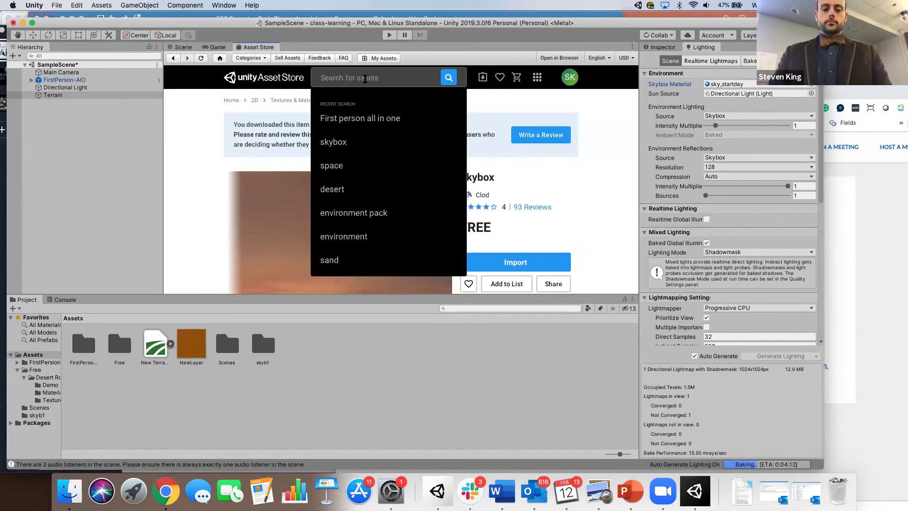
type("rock")
key("Return")
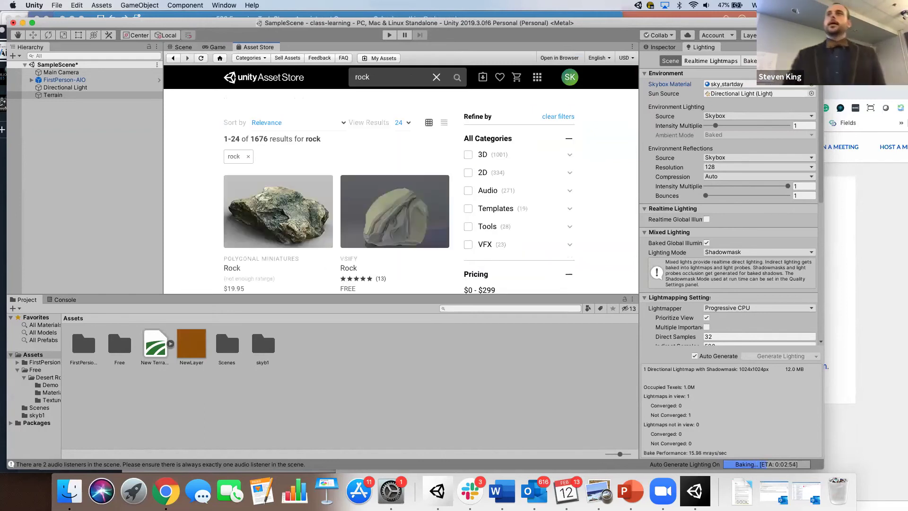
Step: Look through the rock search results, comparing the available models and their prices
scroll(329, 156, "down", 5)
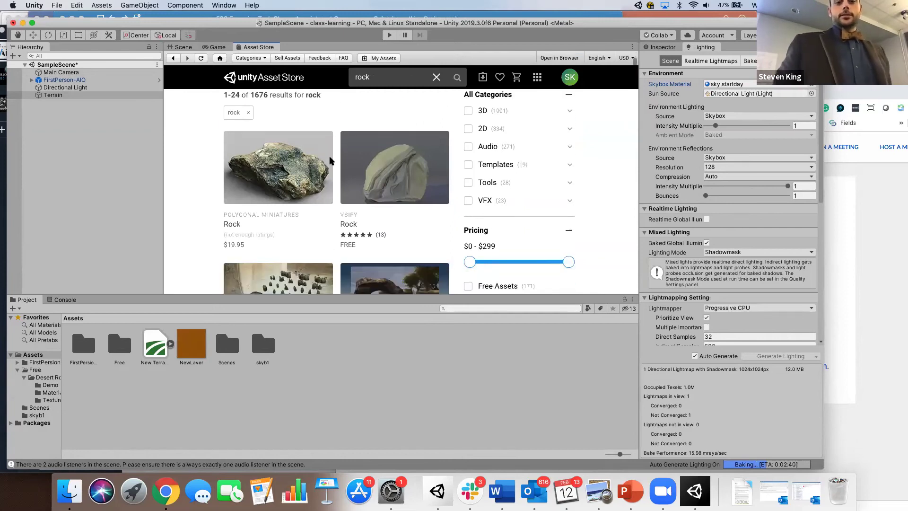
scroll(330, 161, "down", 2)
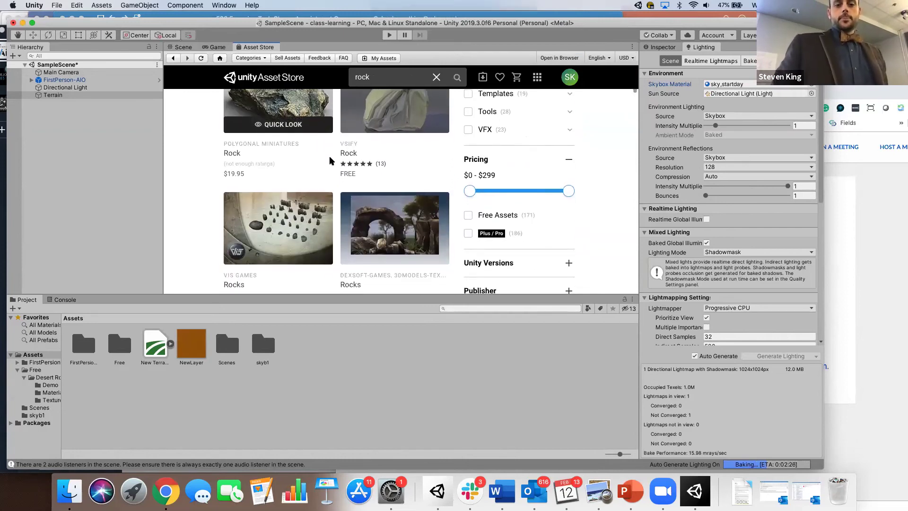
scroll(330, 161, "down", 6)
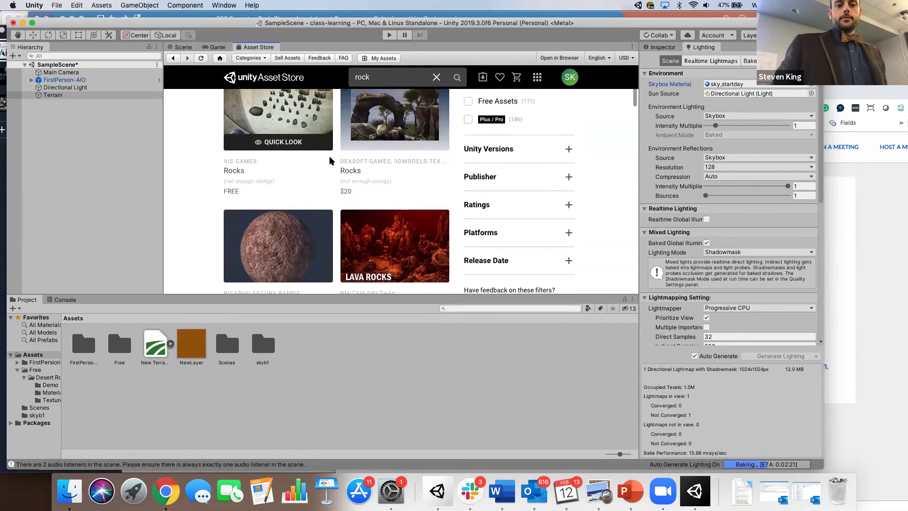
scroll(331, 162, "down", 2)
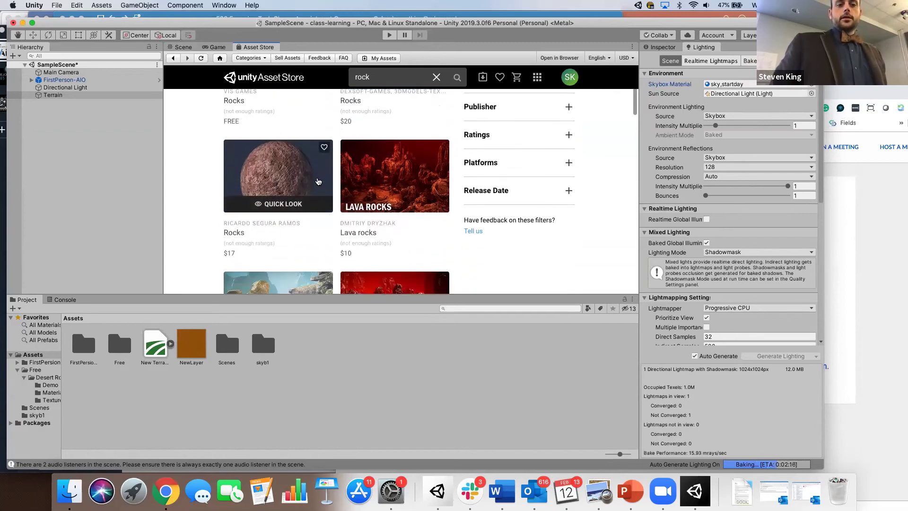
scroll(319, 182, "up", 10)
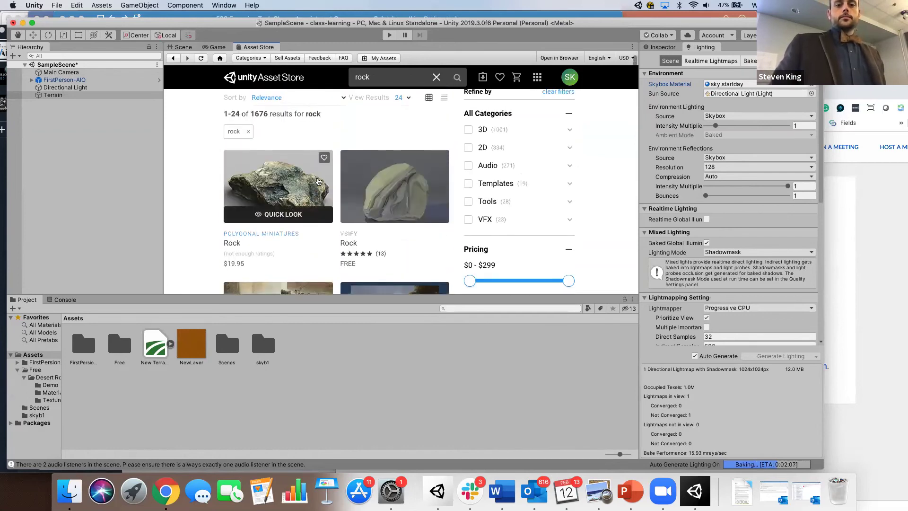
scroll(319, 182, "down", 9)
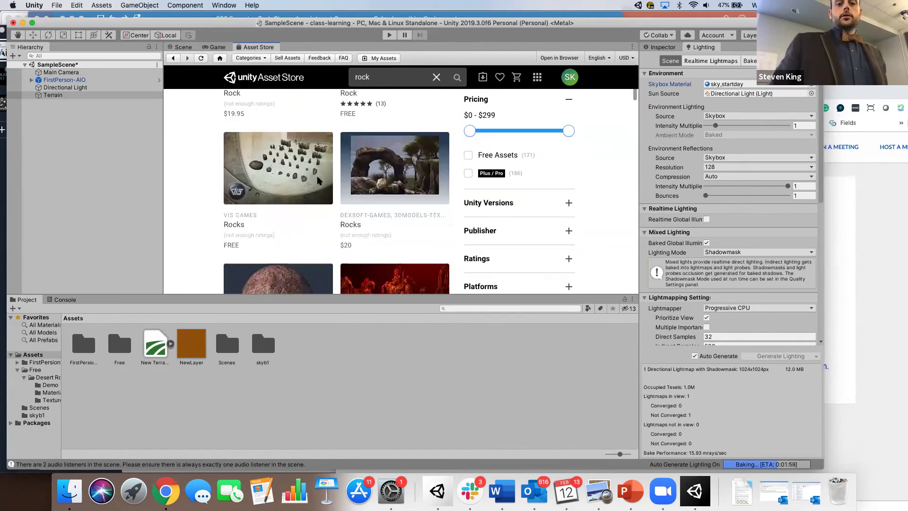
scroll(319, 182, "down", 5)
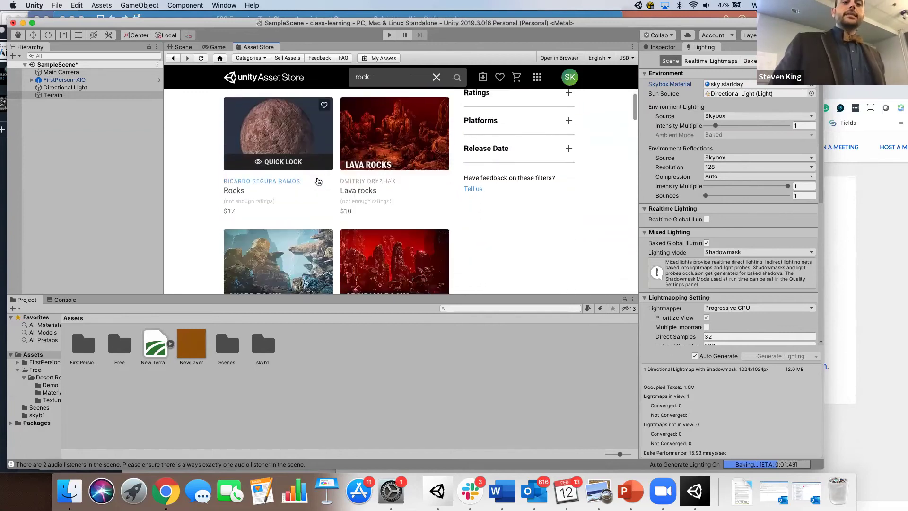
scroll(319, 182, "down", 1)
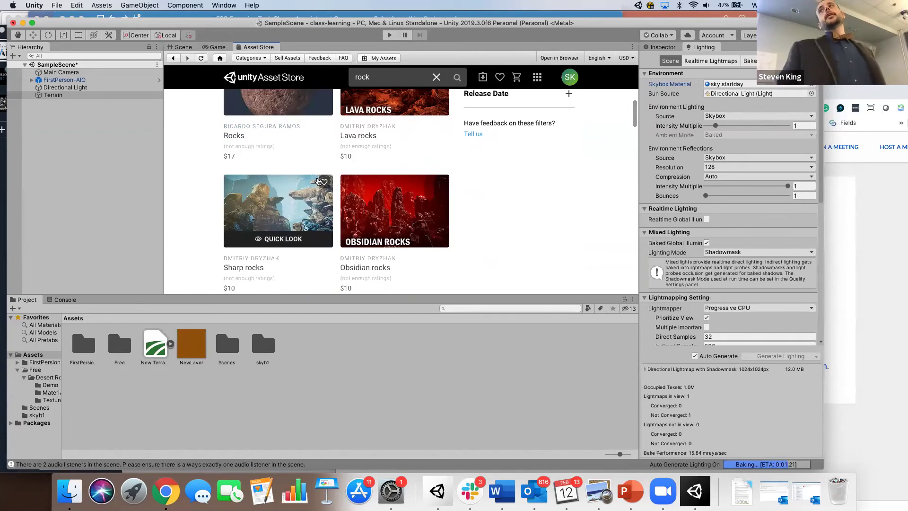
Step: Switch to Chrome and search the web for "free3d" in a new tab
key("super+Tab")
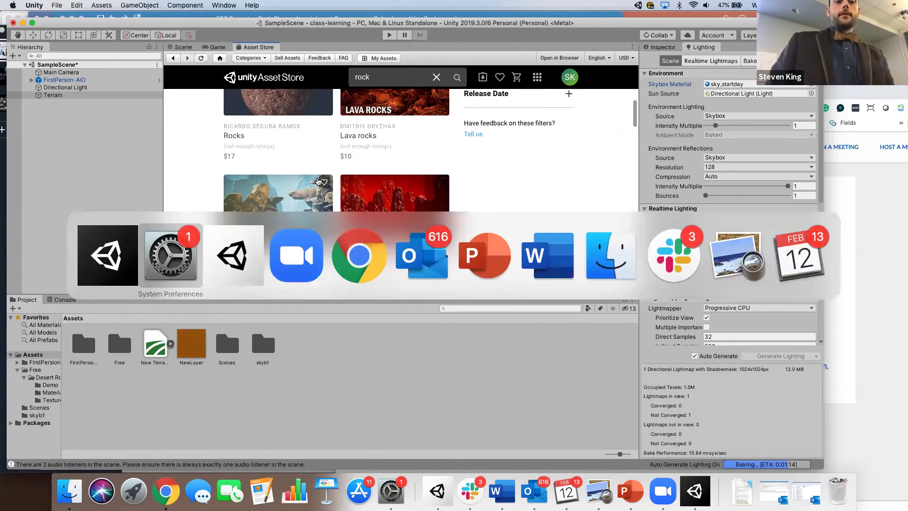
key("super+Tab")
key("super+Tab")
key("super+Tab")
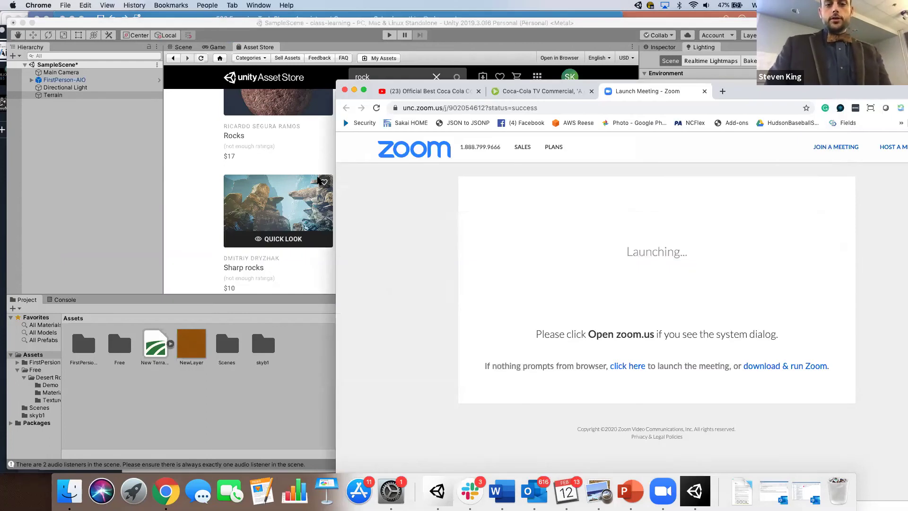
key("super+t")
type("free3d")
key("Return")
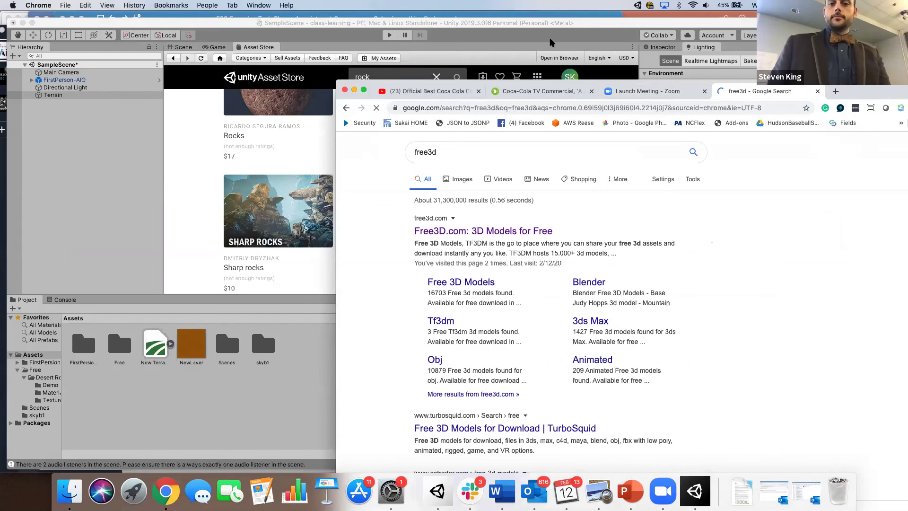
Step: Open the Free3D website from the search results and search its models for "desert"
left_click(461, 232)
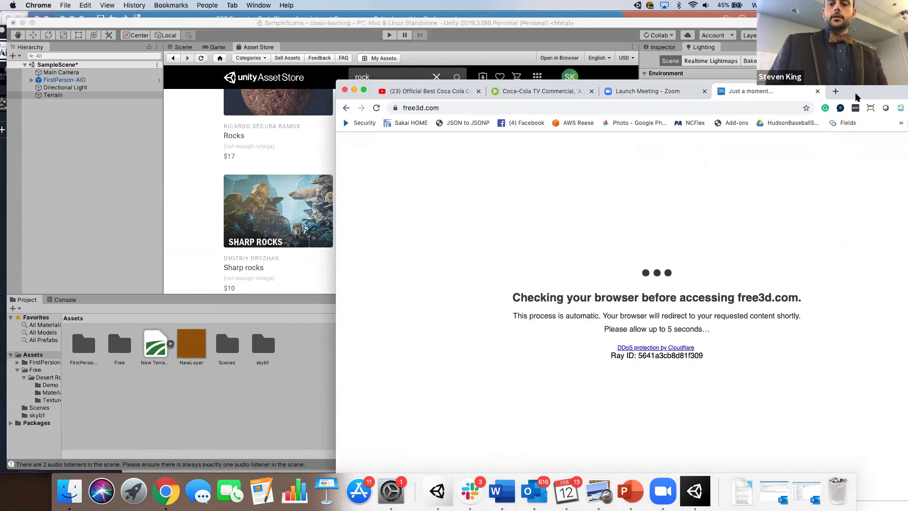
left_click_drag(836, 90, 622, 23)
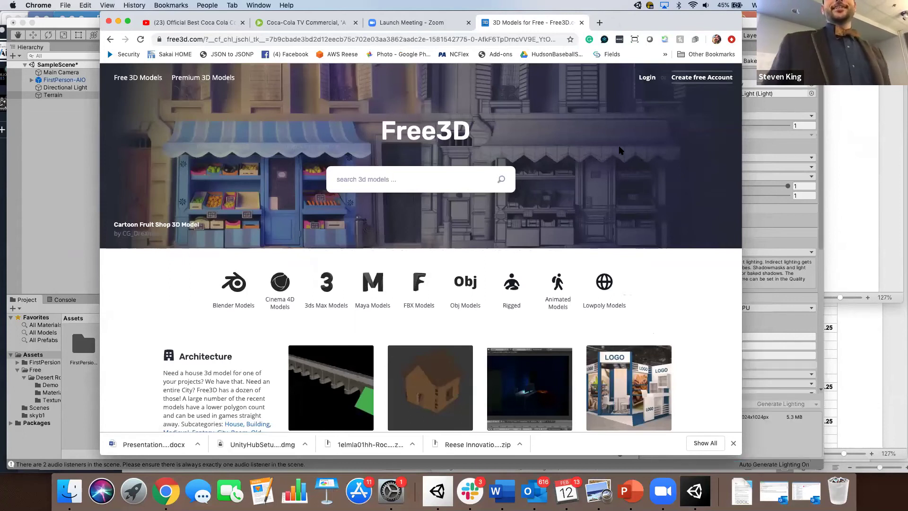
left_click(427, 182)
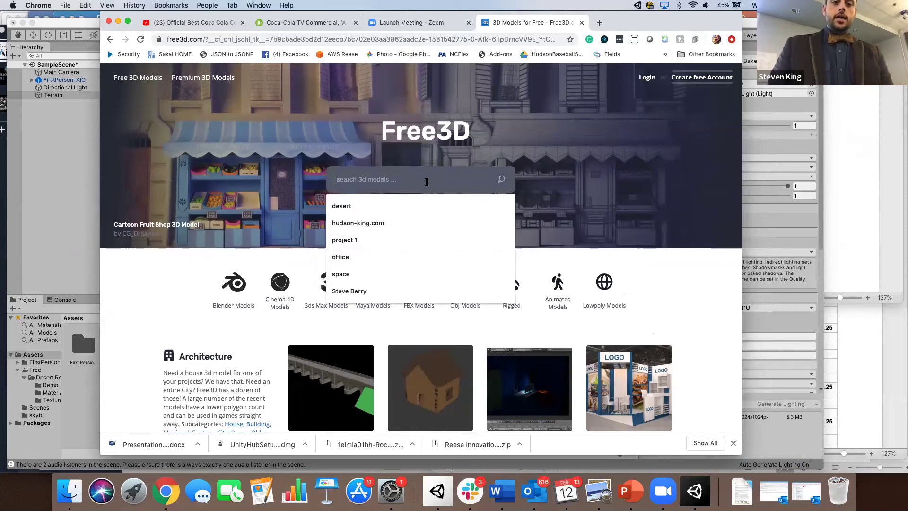
left_click(350, 204)
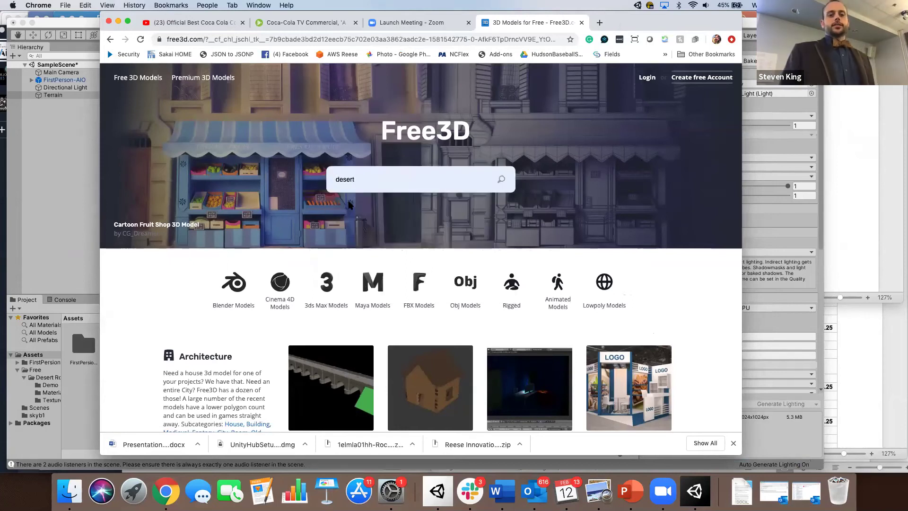
key("Return")
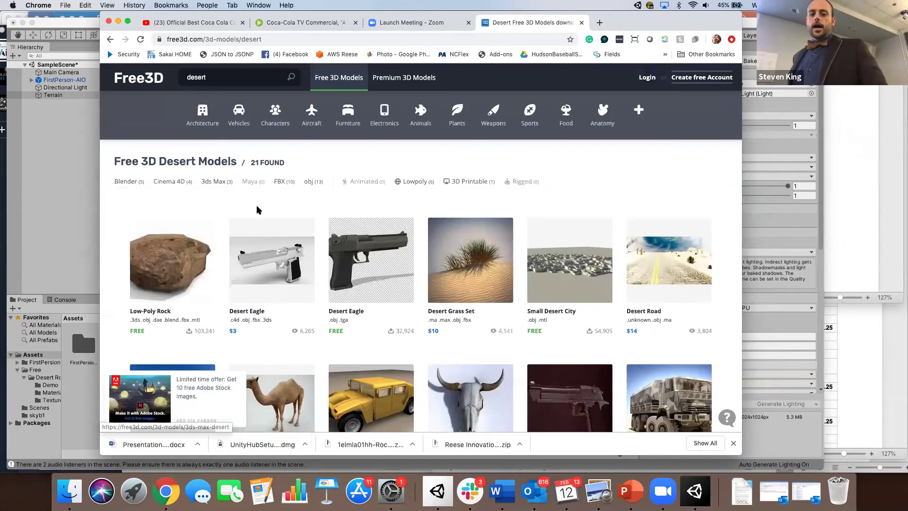
Step: Look through the desert models and open the page of the free Low-Poly Rock
scroll(257, 209, "down", 1)
scroll(256, 209, "down", 5)
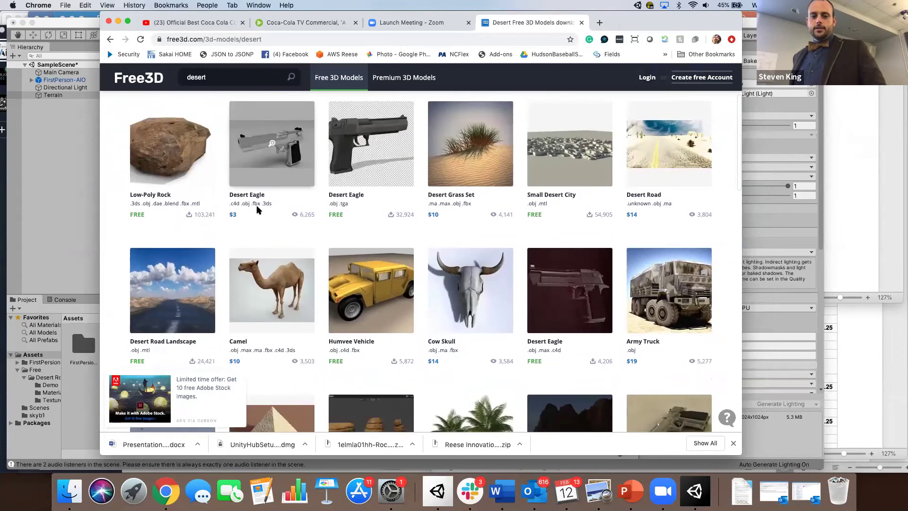
scroll(256, 209, "up", 1)
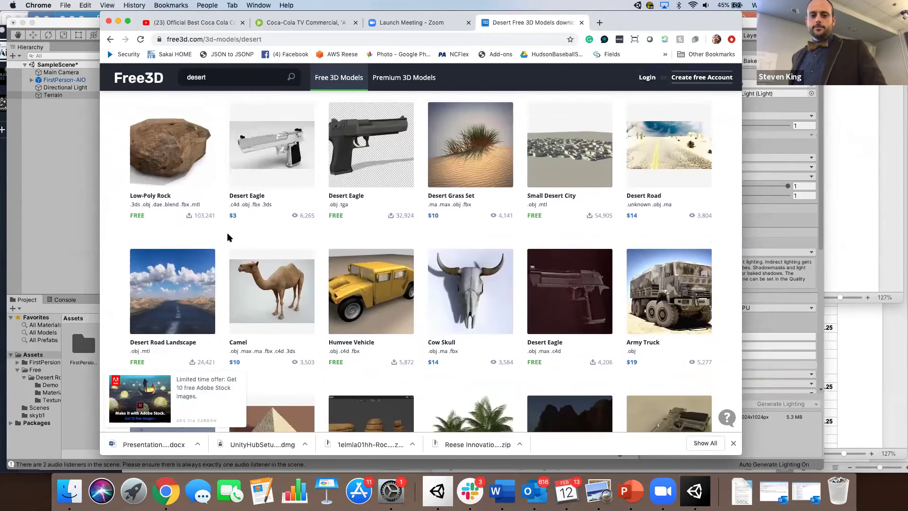
scroll(228, 235, "up", 1)
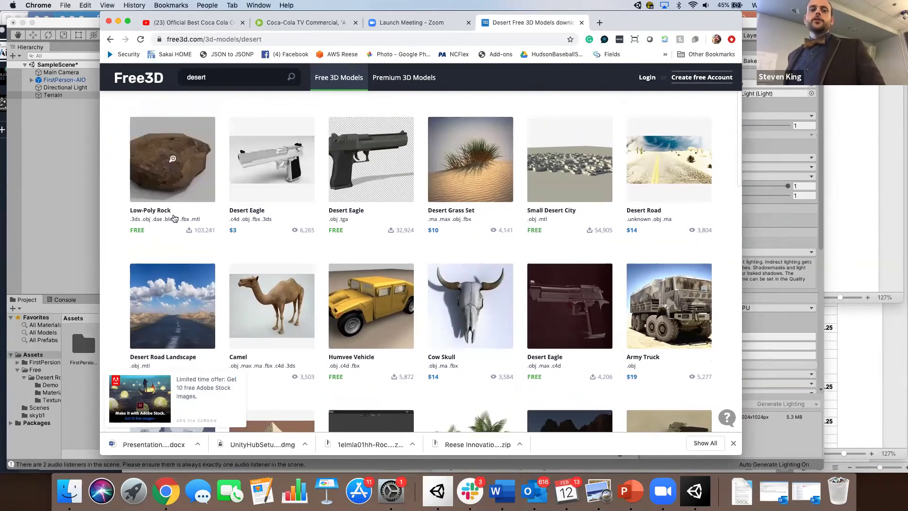
mouse_move(179, 158)
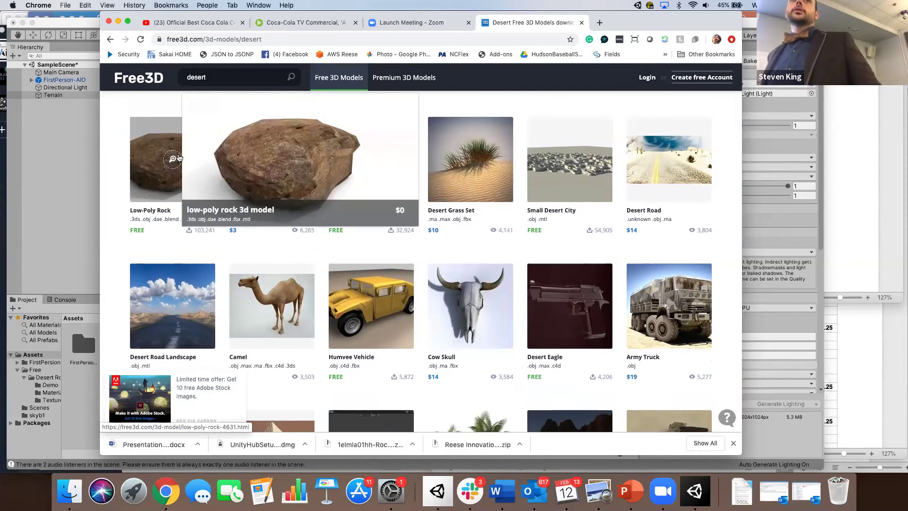
left_click(153, 169)
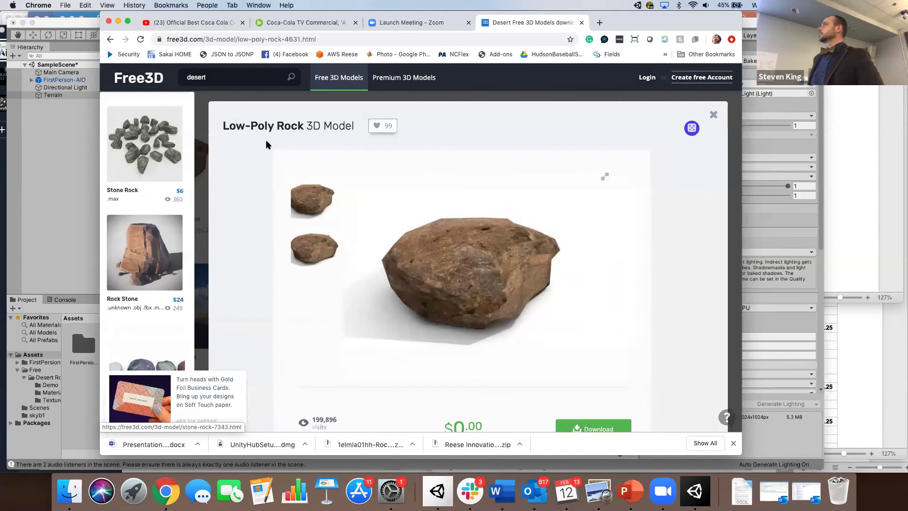
Step: Download the Low-Poly Rock zip archive and close the list of available files
scroll(285, 159, "down", 3)
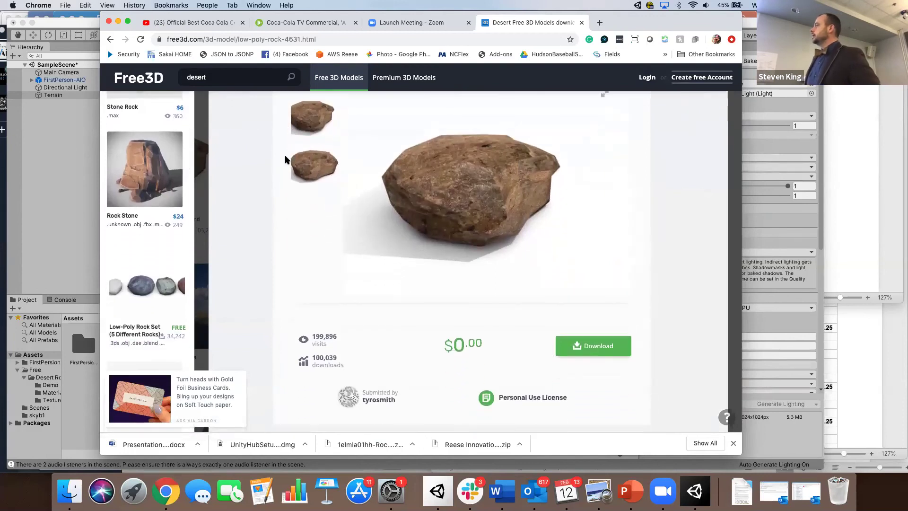
scroll(285, 159, "down", 1)
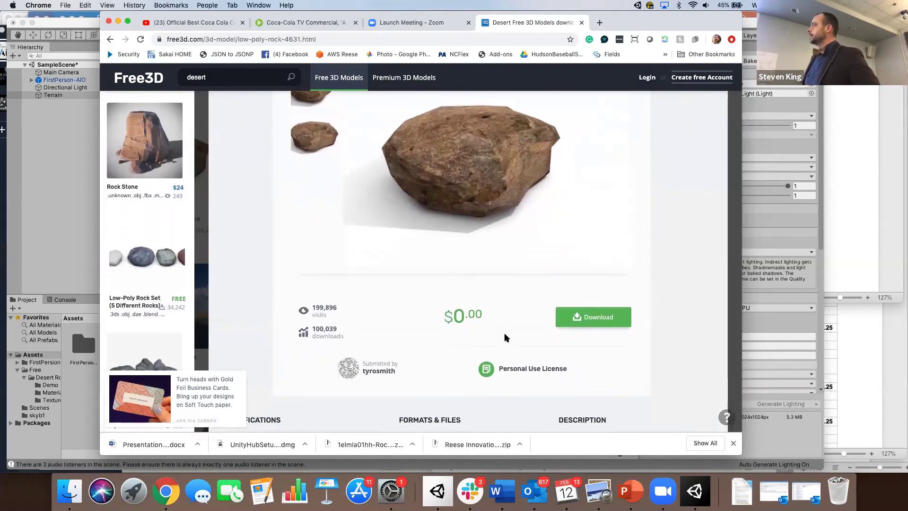
left_click(582, 326)
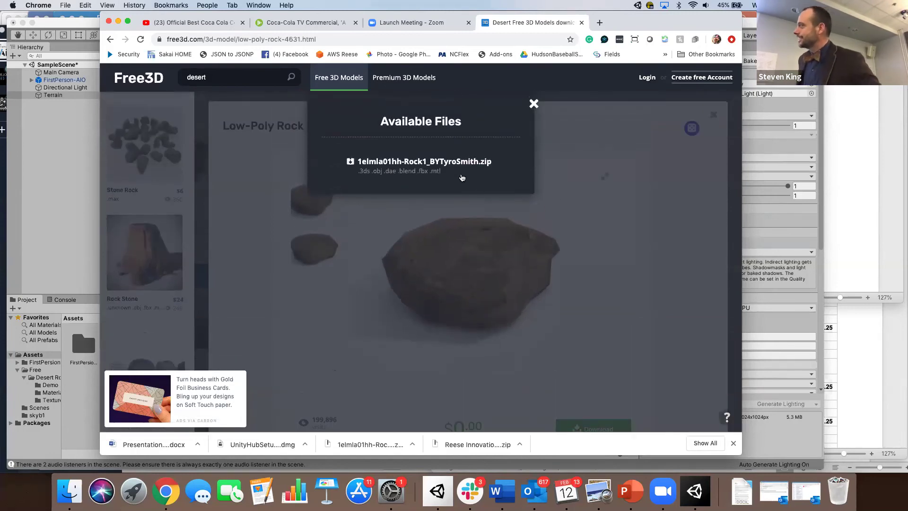
left_click(433, 168)
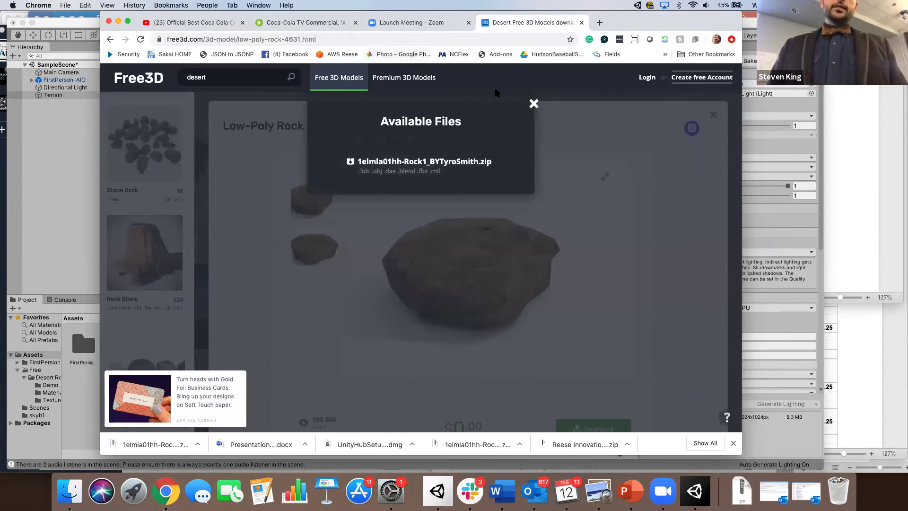
left_click(533, 103)
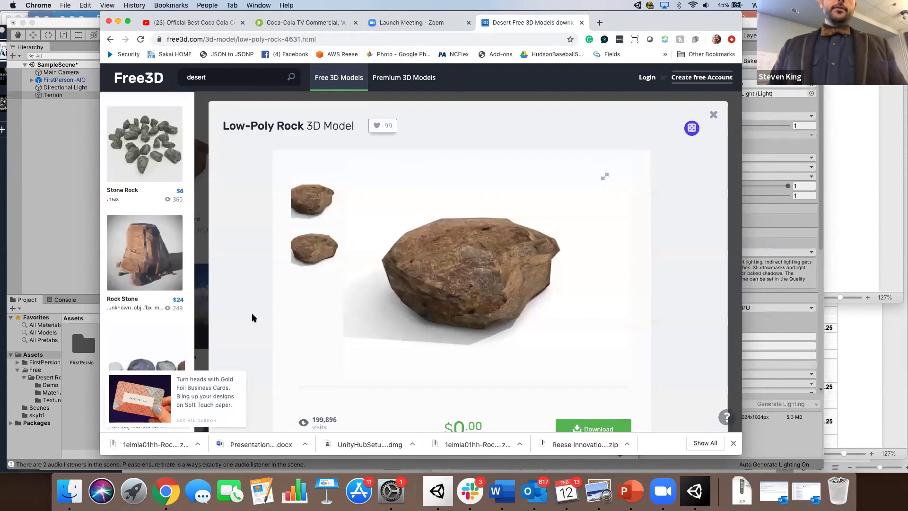
Step: Show the downloaded rock archive in Finder, extract it and open the extracted folder in an enlarged window
left_click(199, 444)
left_click(220, 449)
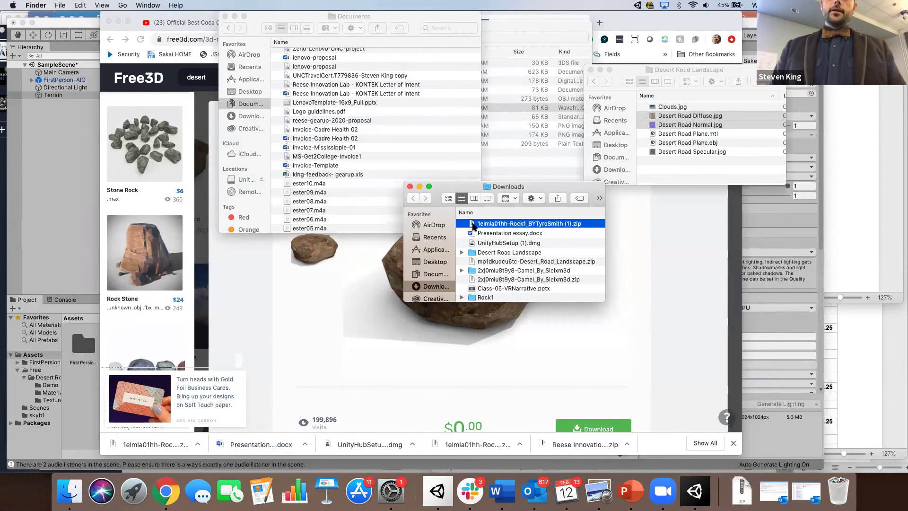
double_click(473, 225)
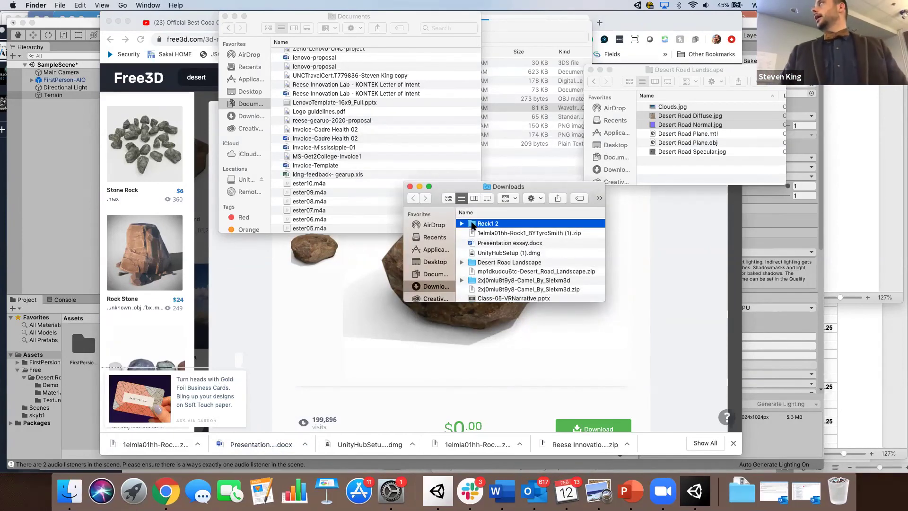
double_click(473, 225)
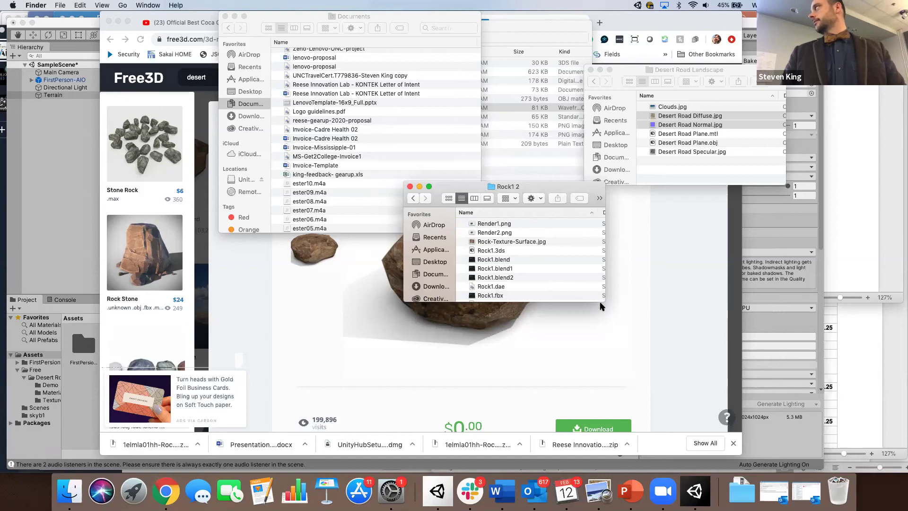
left_click_drag(605, 308, 641, 345)
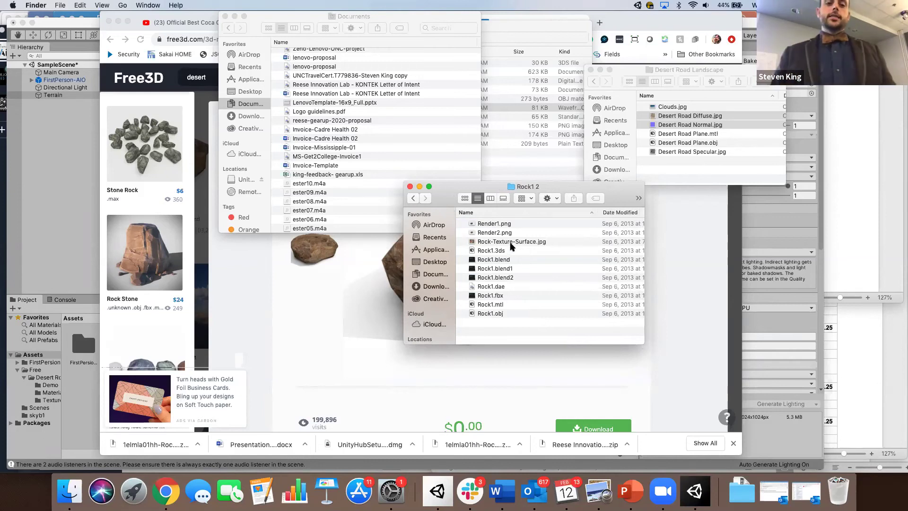
Step: Clear the browser and the Documents, camel and Desert Road Landscape windows away, leaving the rock folder over Unity
left_click(118, 21)
left_click(225, 17)
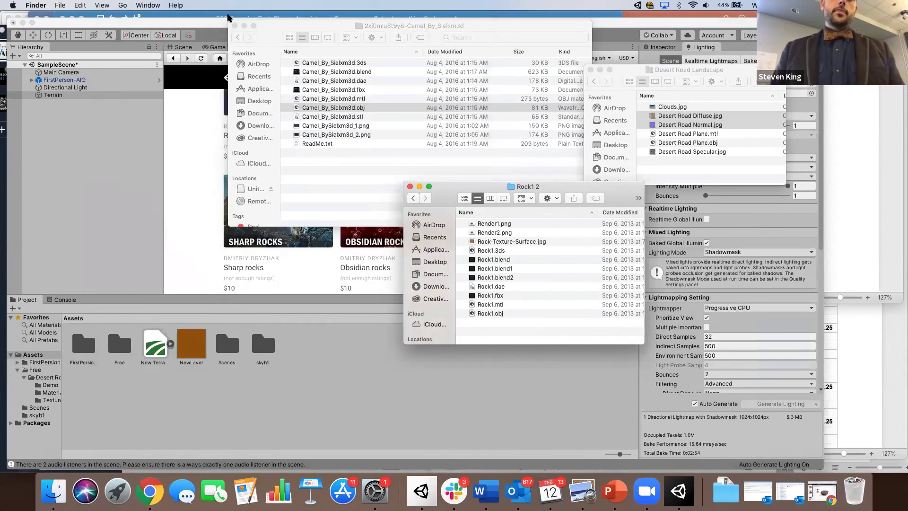
left_click(228, 23)
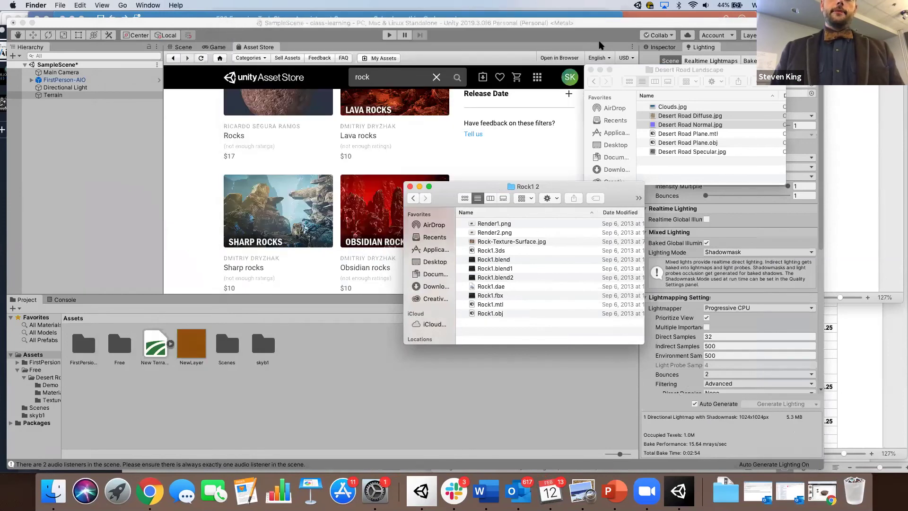
left_click(591, 70)
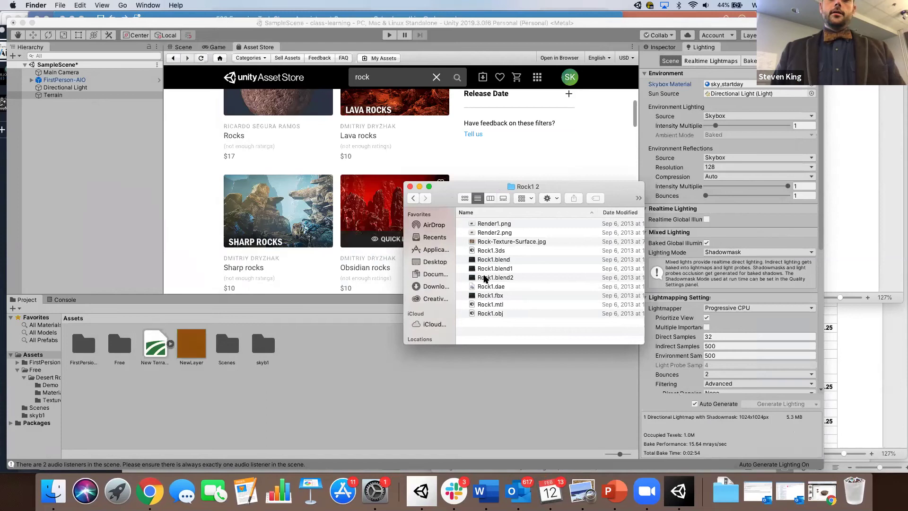
Step: Import Rock1.fbx from the extracted folder into the Unity project's Assets
left_click(485, 297)
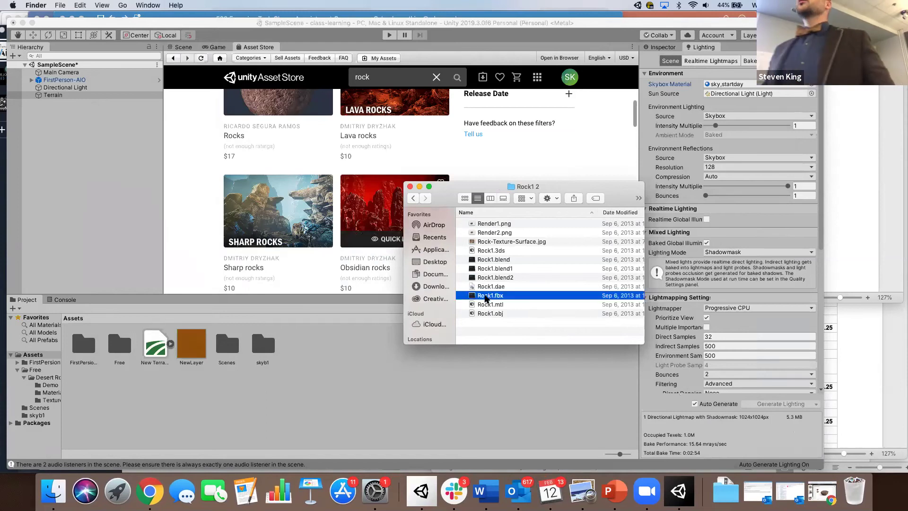
left_click(486, 297)
left_click_drag(472, 298, 307, 353)
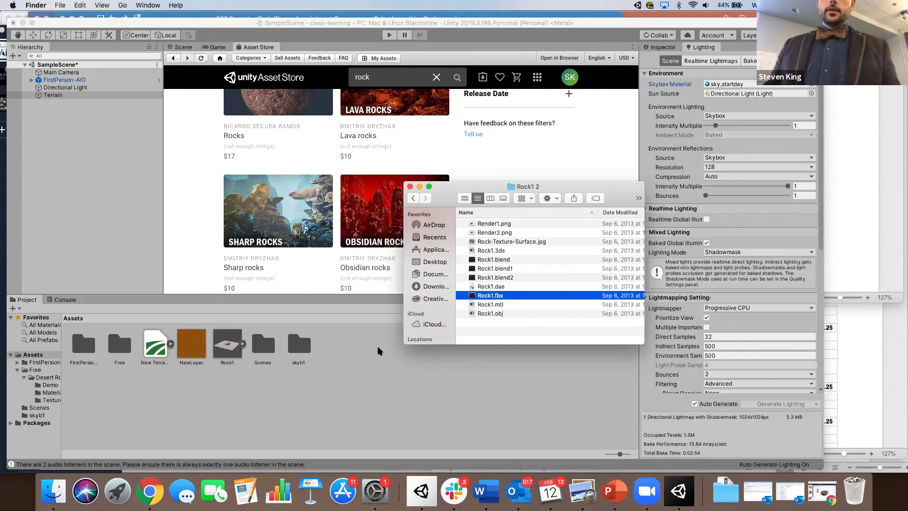
Step: Import Rock1.obj from the extracted folder into the Unity project's Assets as well
left_click(479, 315)
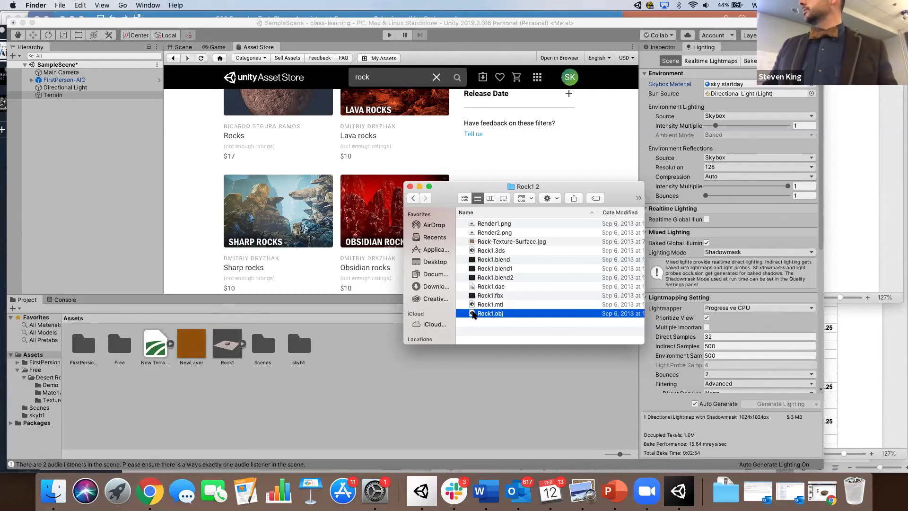
key("space")
key("space")
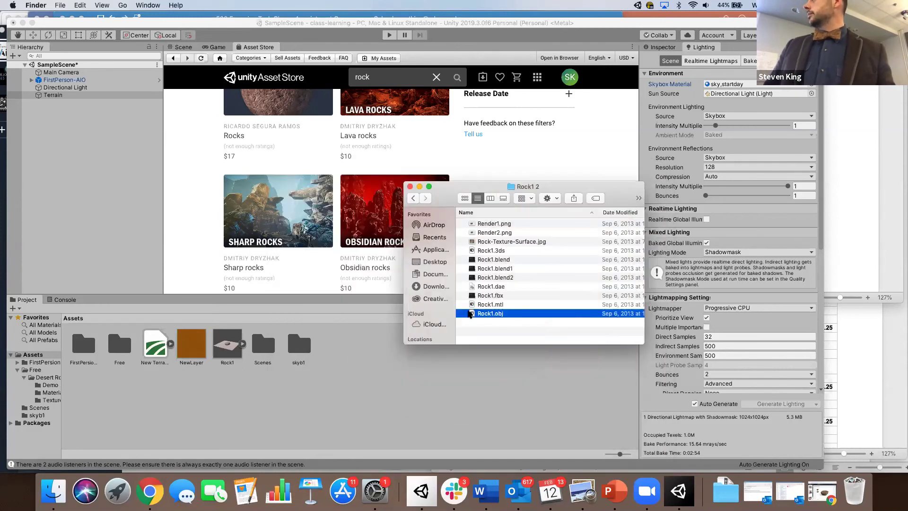
left_click_drag(470, 314, 364, 352)
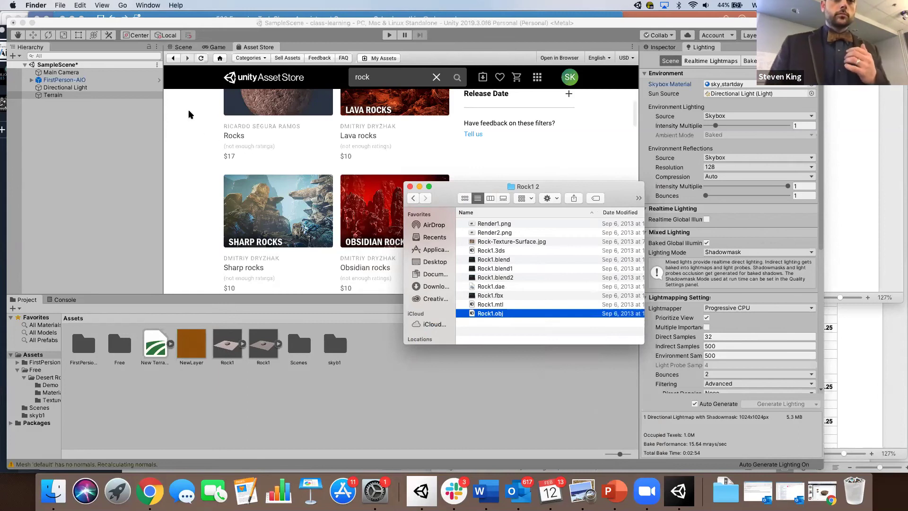
Step: Place the Rock1 FBX model on the terrain near FirstPerson-AIO in the Scene view and expand its child objects
left_click(184, 47)
left_click(75, 81)
double_click(76, 81)
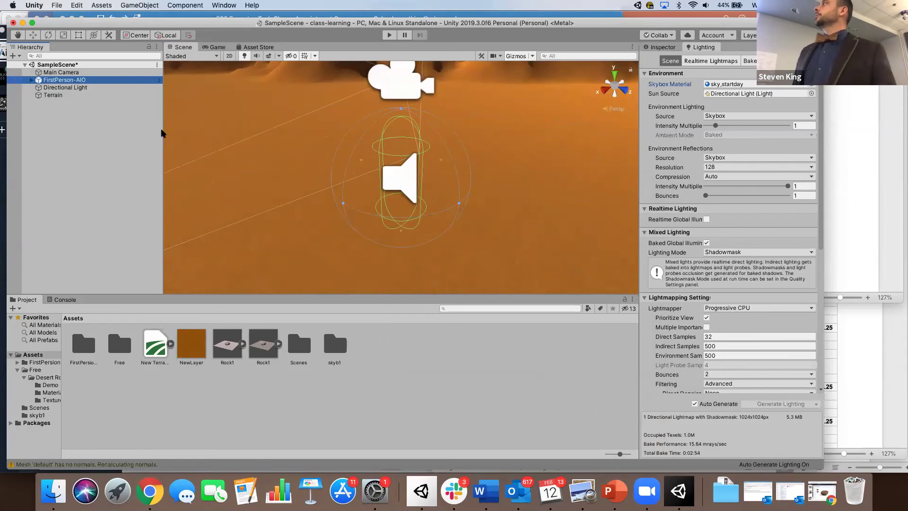
scroll(310, 130, "up", 2)
scroll(309, 130, "down", 3)
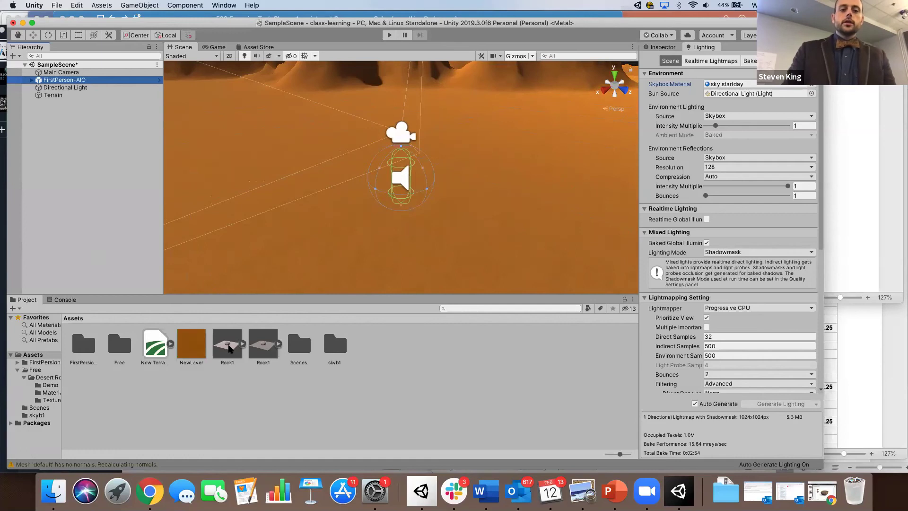
left_click(229, 348)
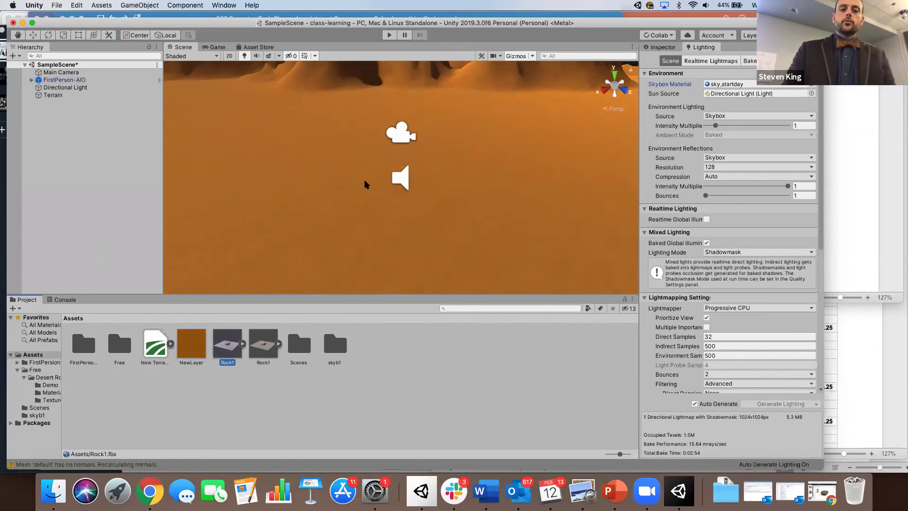
left_click_drag(226, 344, 345, 199)
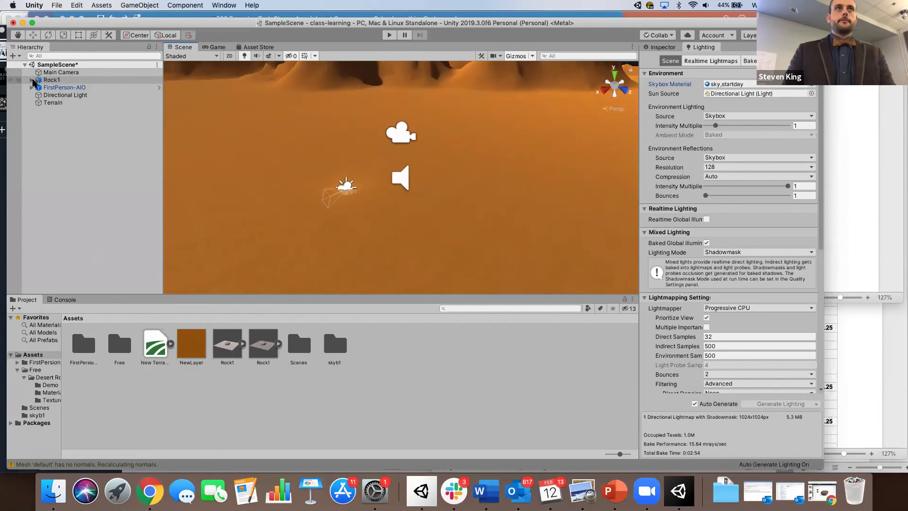
left_click(33, 81)
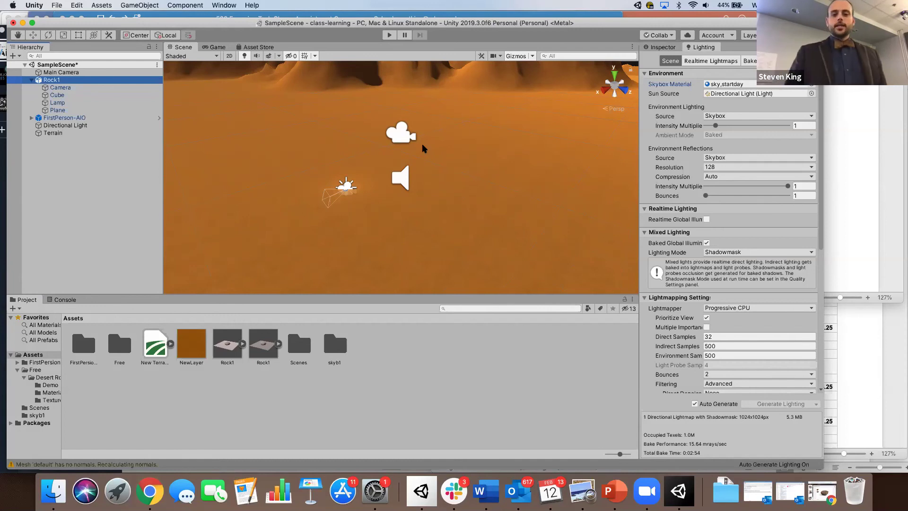
Step: Raise Rock1 above the sand to about X 154.91, Y 1.36, Z 203.7 and display its transform properties
left_click(33, 35)
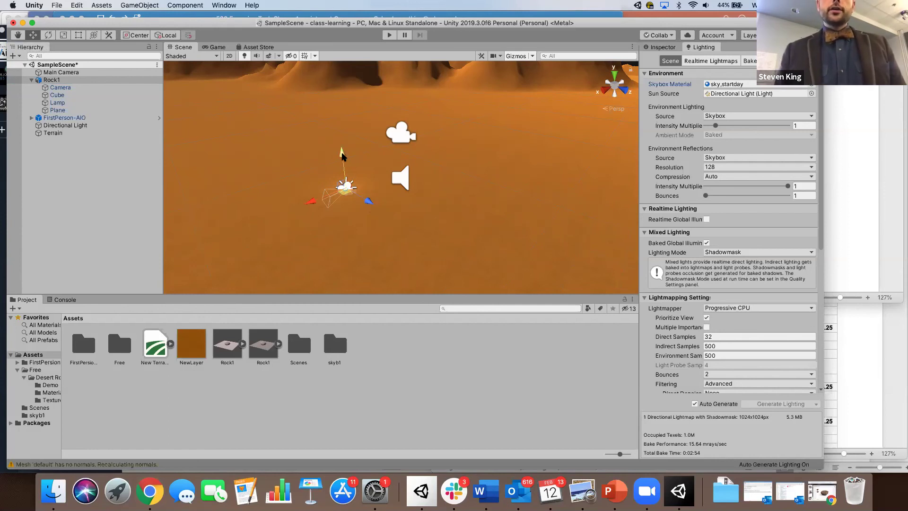
left_click_drag(342, 154, 335, 123)
left_click_drag(364, 168, 319, 170)
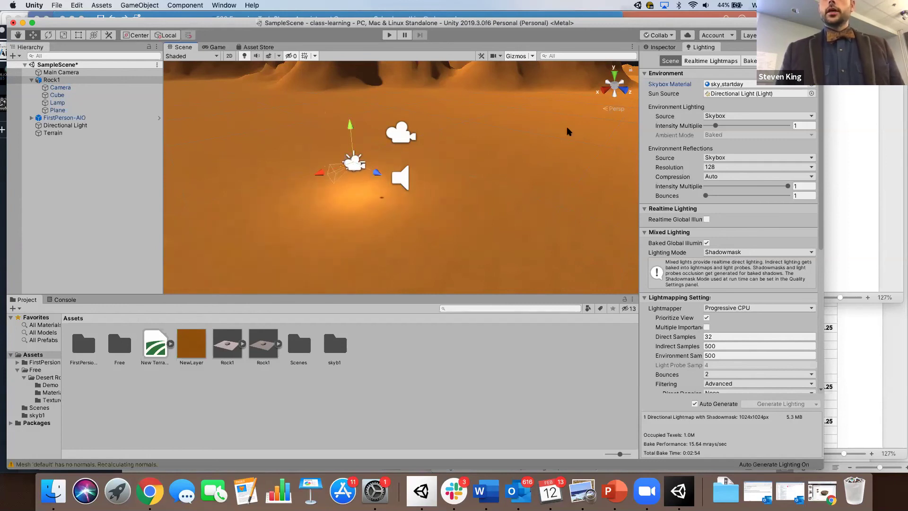
left_click(659, 47)
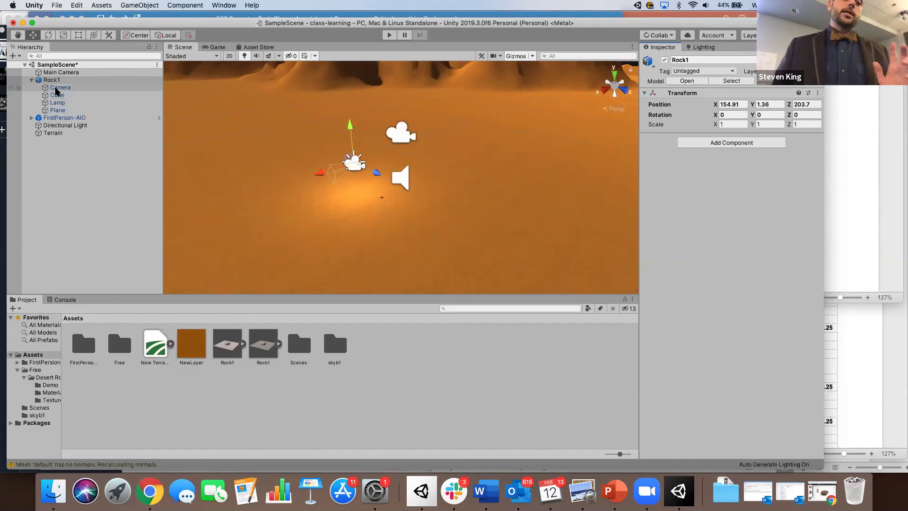
Step: Unpack the Rock1 prefab in the scene so its child objects can be edited individually
left_click(45, 81)
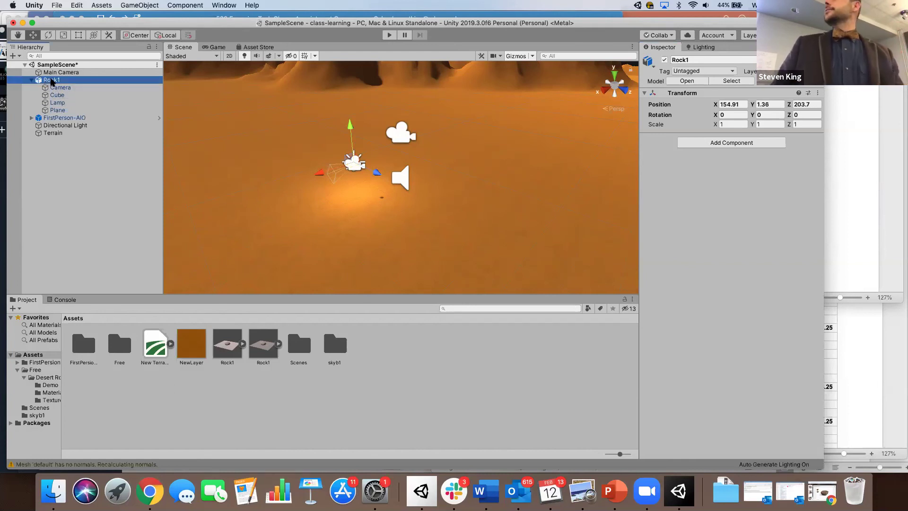
right_click(52, 81)
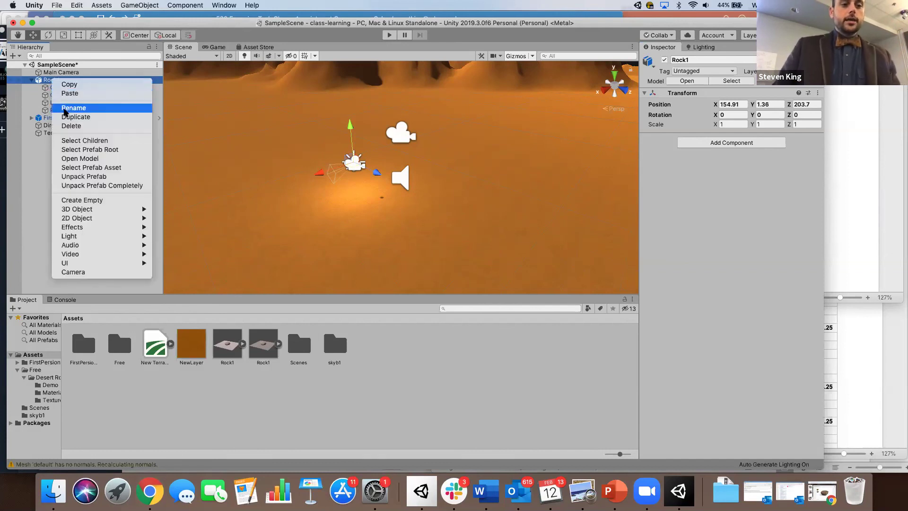
left_click(72, 179)
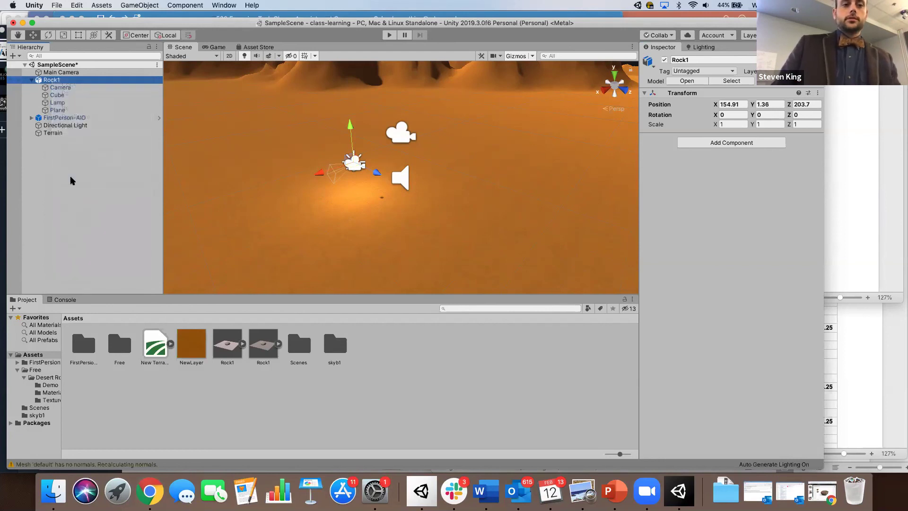
Step: Delete the Camera, Lamp and Plane child objects from Rock1, keeping only the Cube
left_click(60, 88)
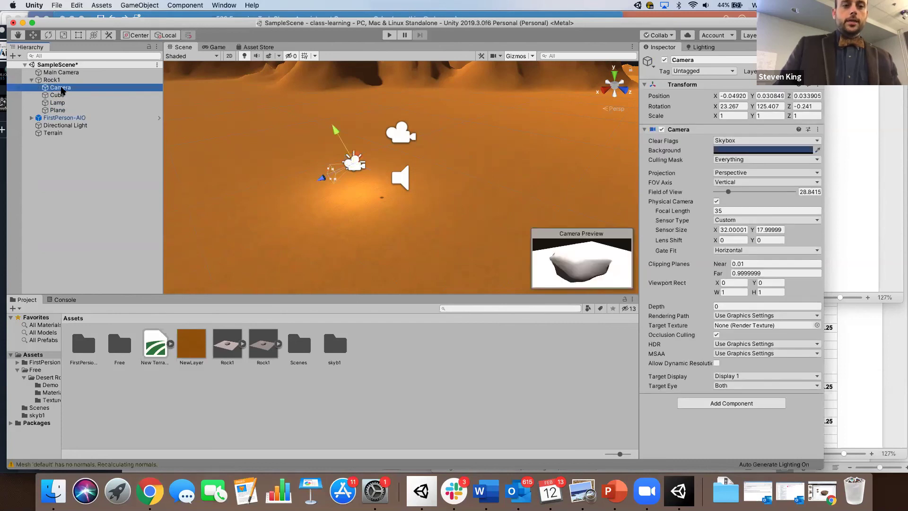
right_click(59, 90)
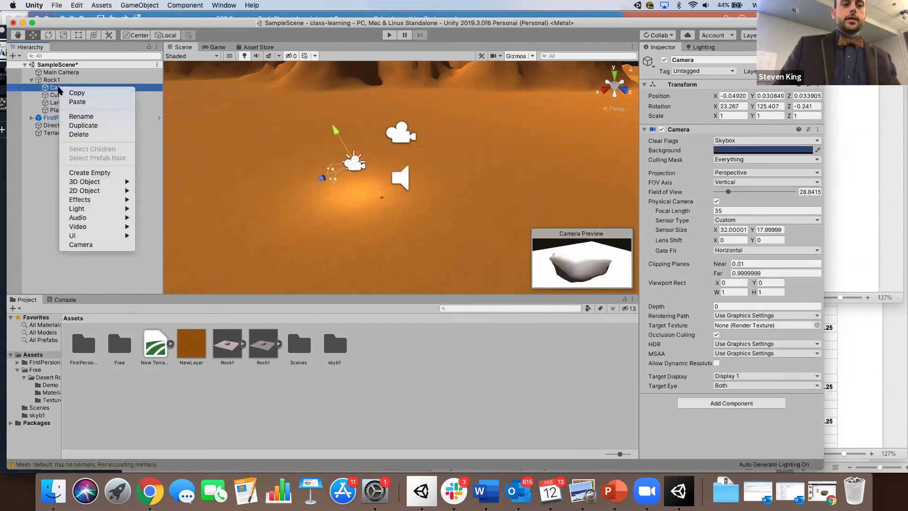
mouse_move(88, 203)
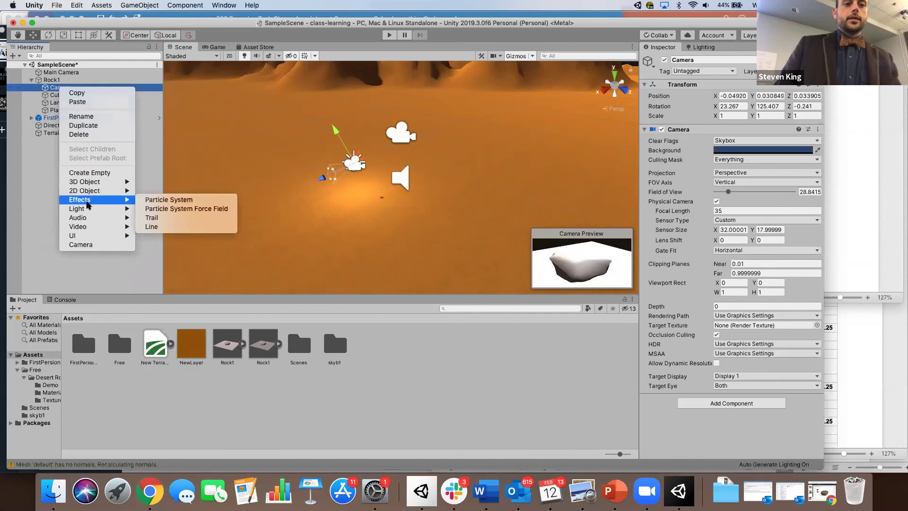
left_click(88, 134)
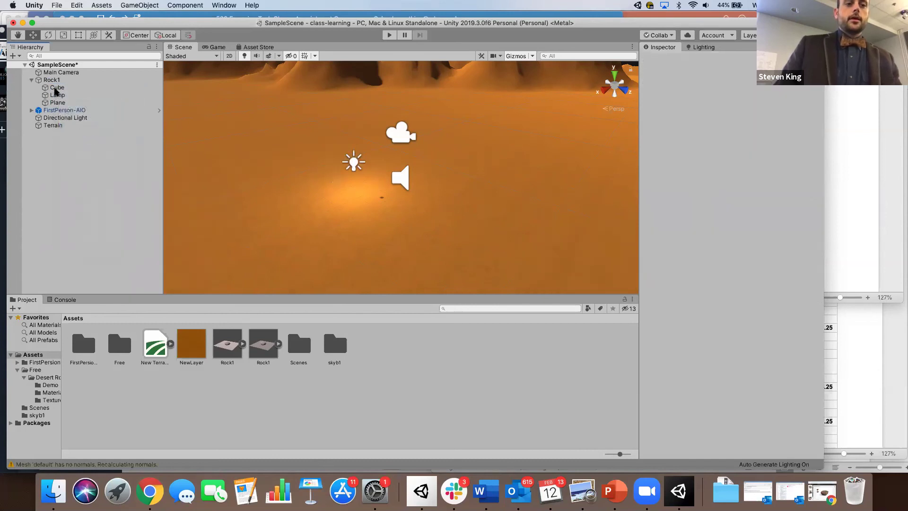
left_click(53, 96)
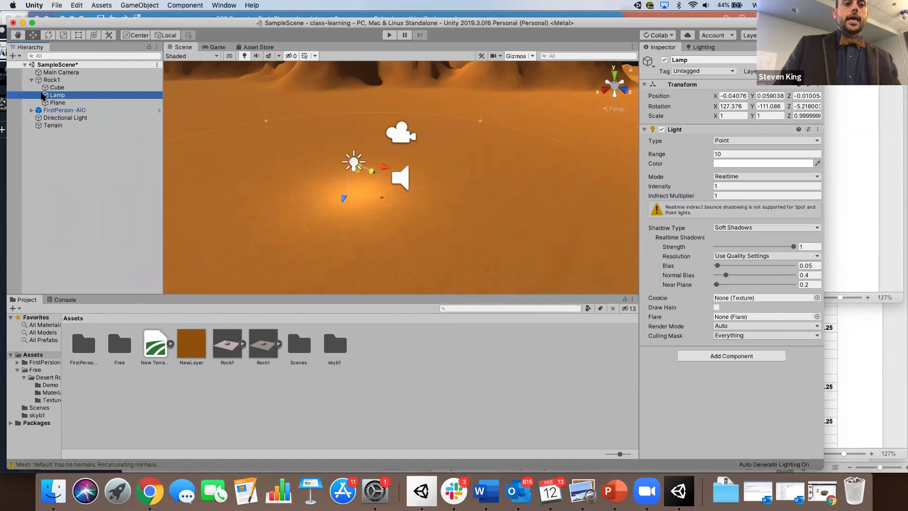
right_click(45, 96)
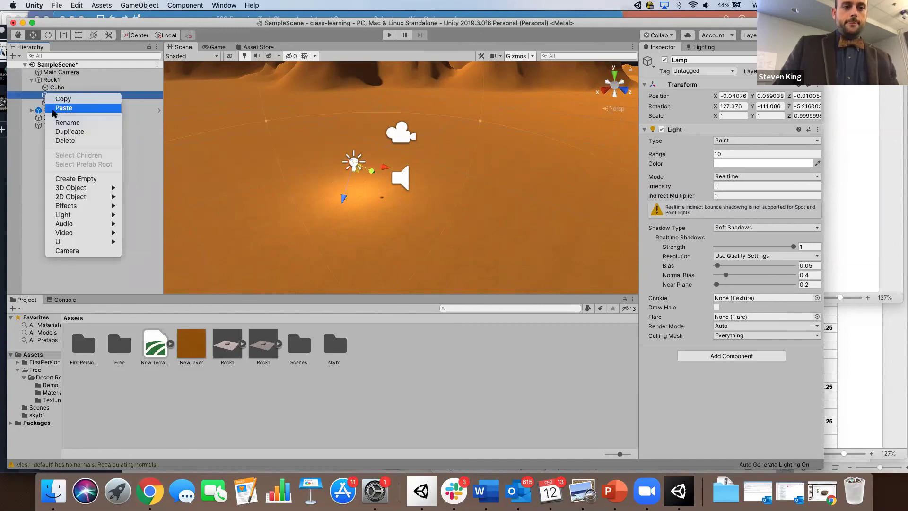
left_click(59, 140)
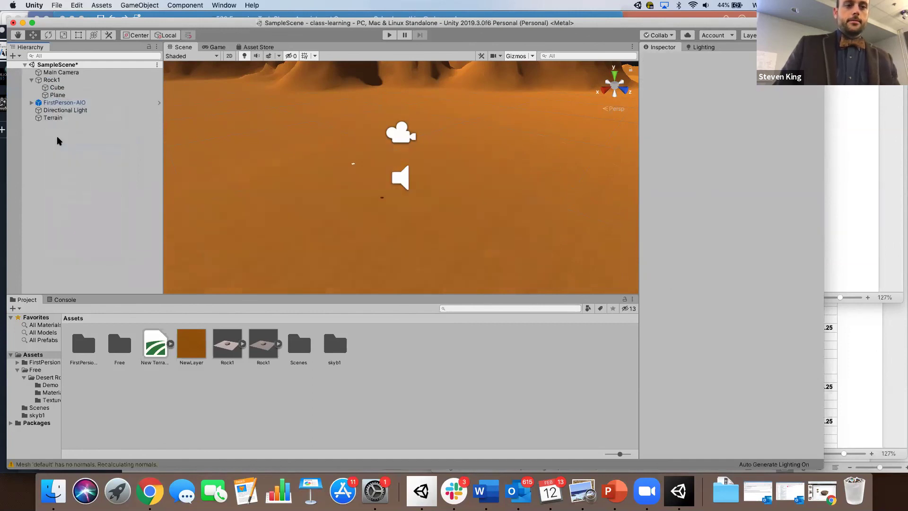
left_click(46, 96)
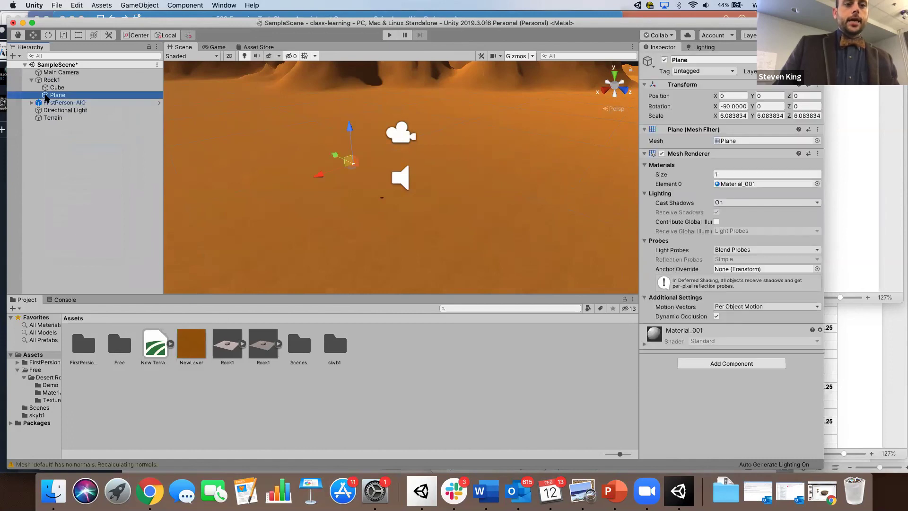
right_click(46, 96)
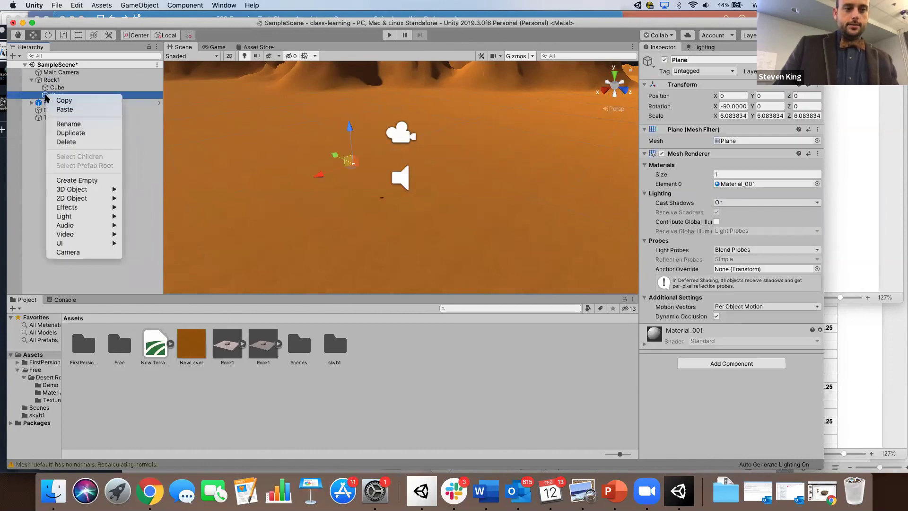
left_click(60, 142)
Step: Set the scale of Rock1's Cube to 4 on X, Y and Z
left_click(57, 89)
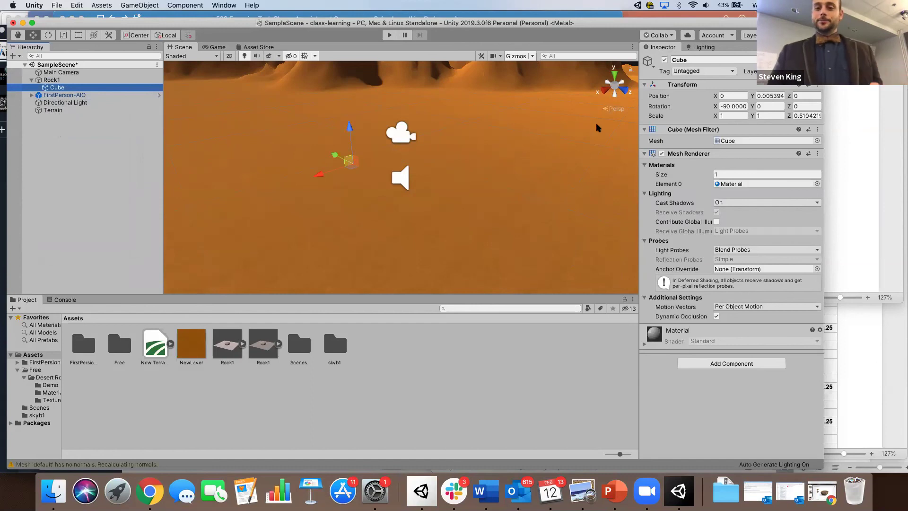
left_click(714, 116)
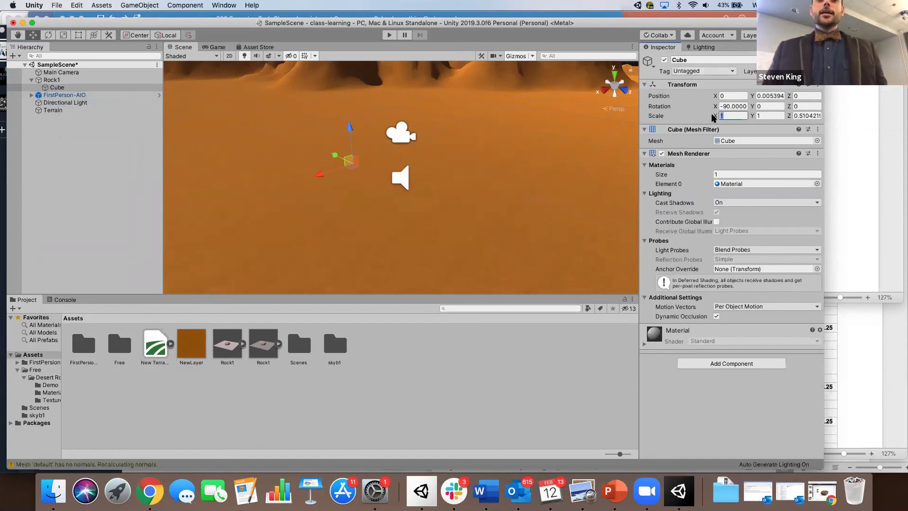
left_click(51, 80)
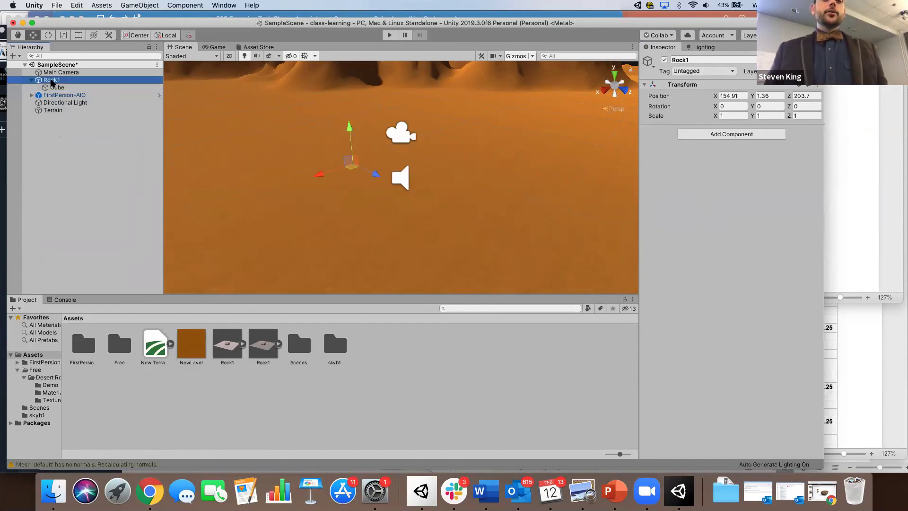
left_click(53, 88)
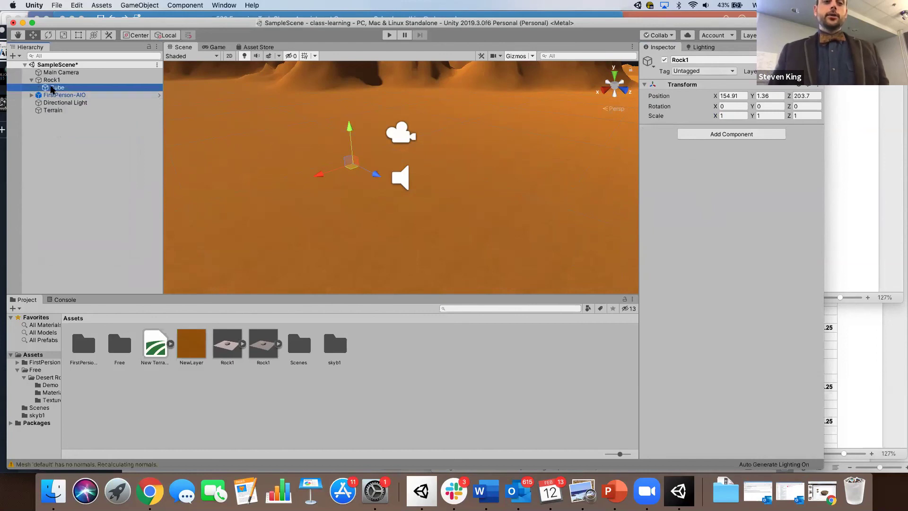
left_click(728, 116)
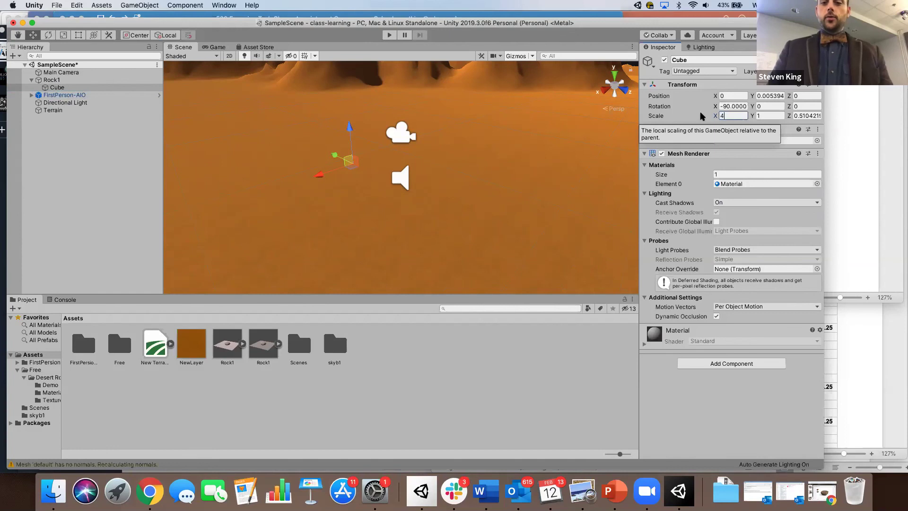
type("4")
key("Tab")
type("4")
key("Tab")
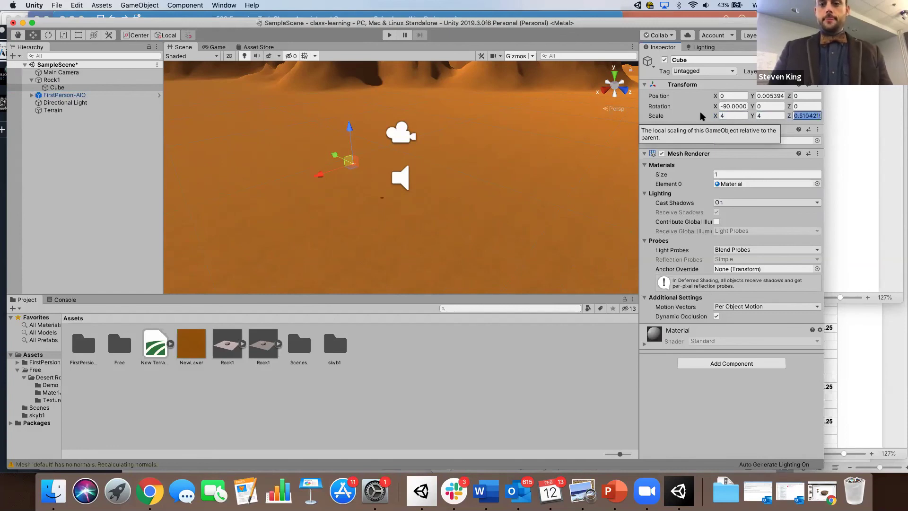
type("4")
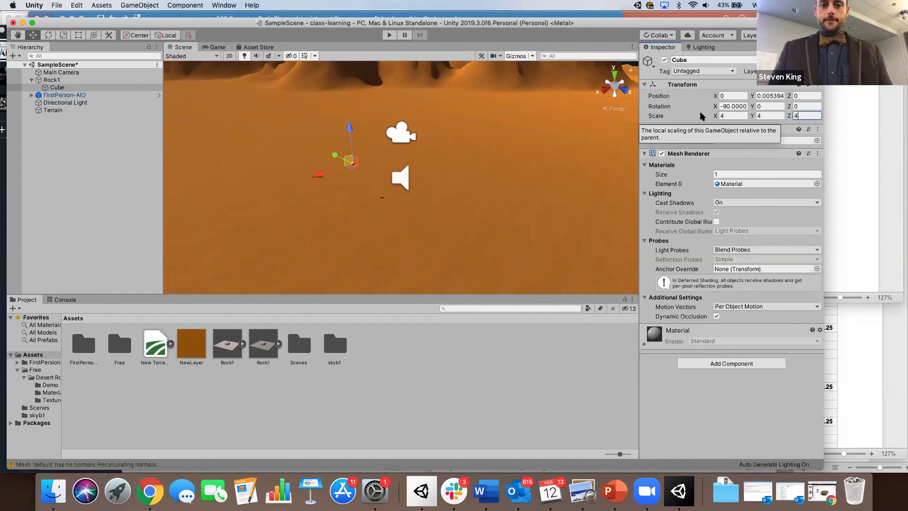
Step: Enlarge Rock1's Cube by setting its scale to 10 on X, Y and Z
scroll(328, 163, "up", 5)
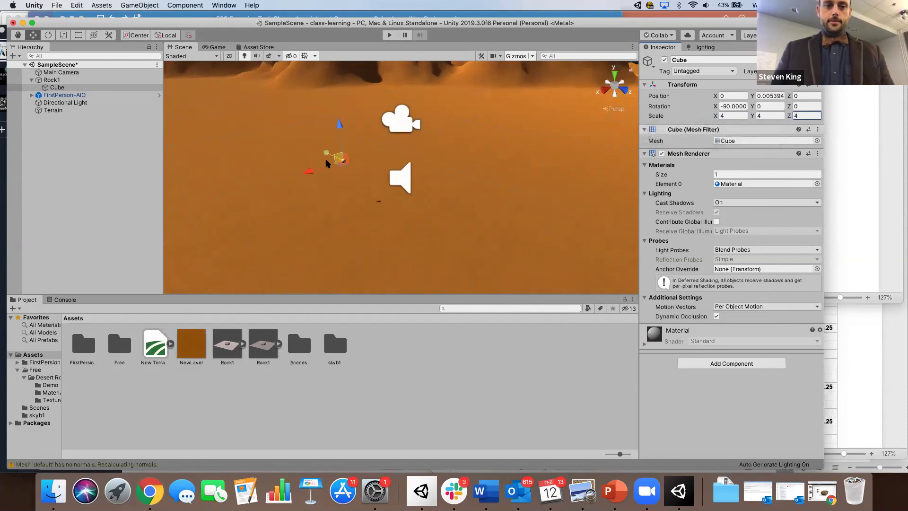
scroll(328, 163, "down", 2)
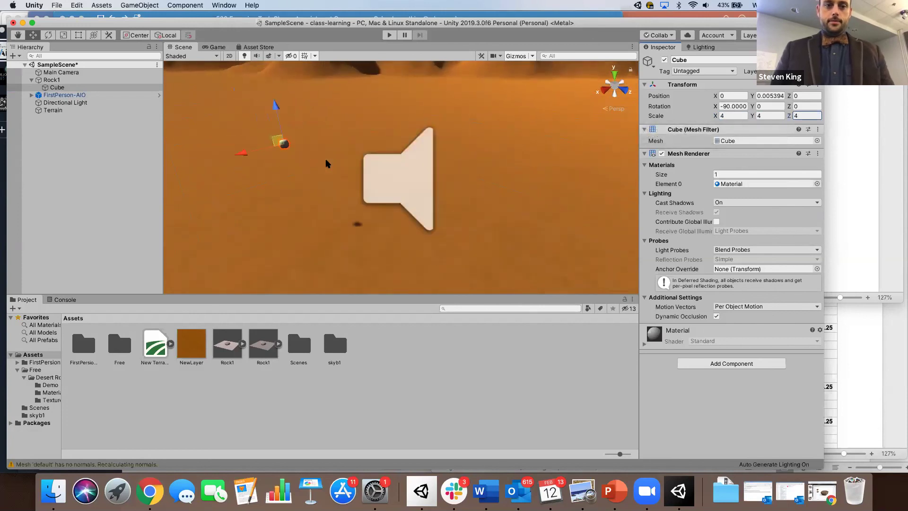
left_click(268, 168)
left_click(284, 144)
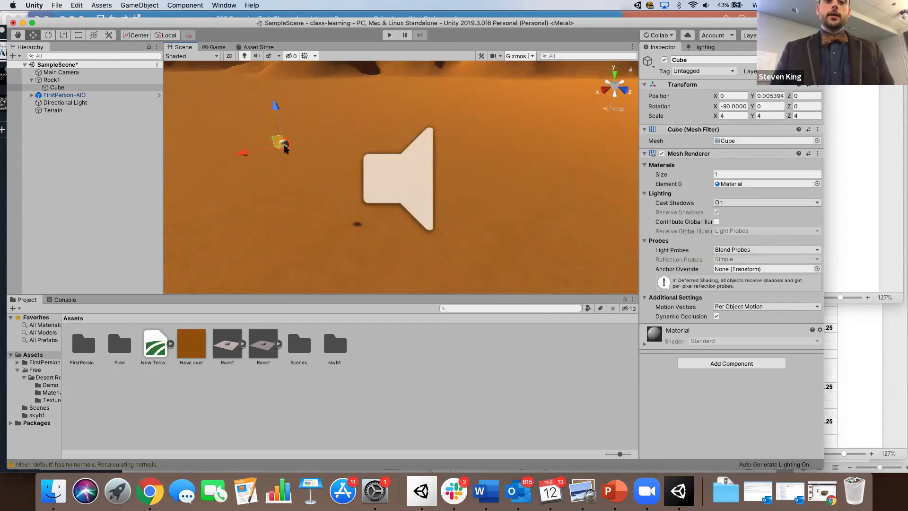
left_click(722, 116)
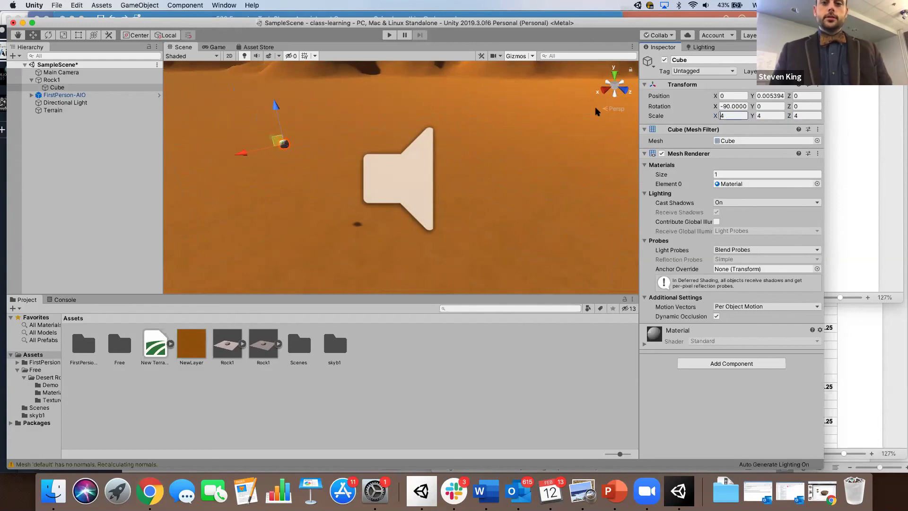
double_click(727, 115)
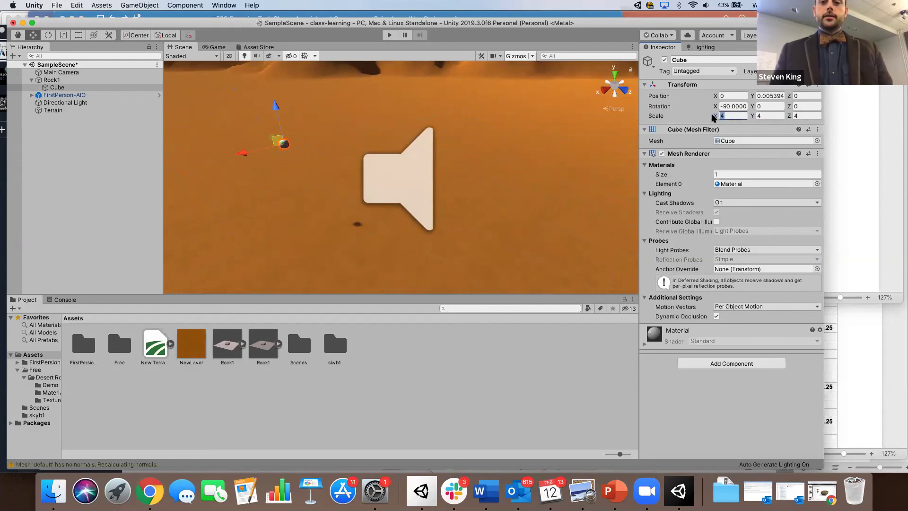
type("10")
key("Tab")
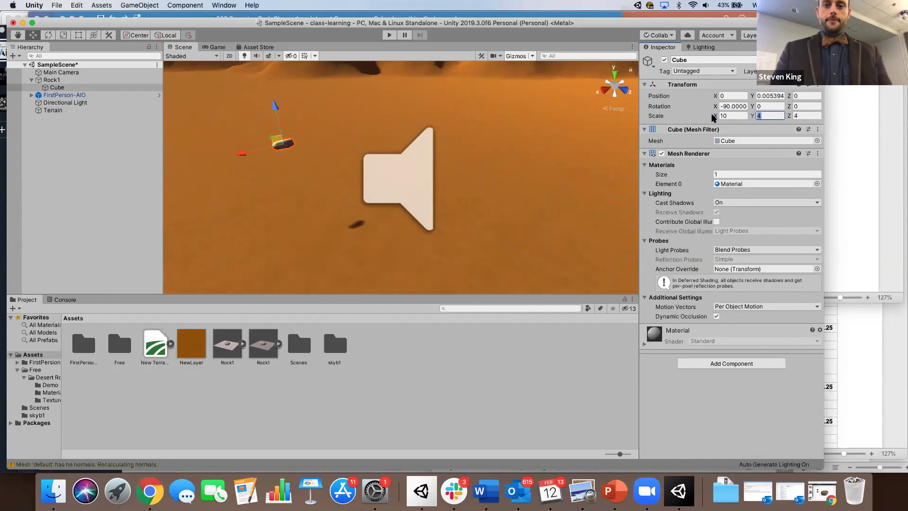
type("10")
key("Tab")
type("10")
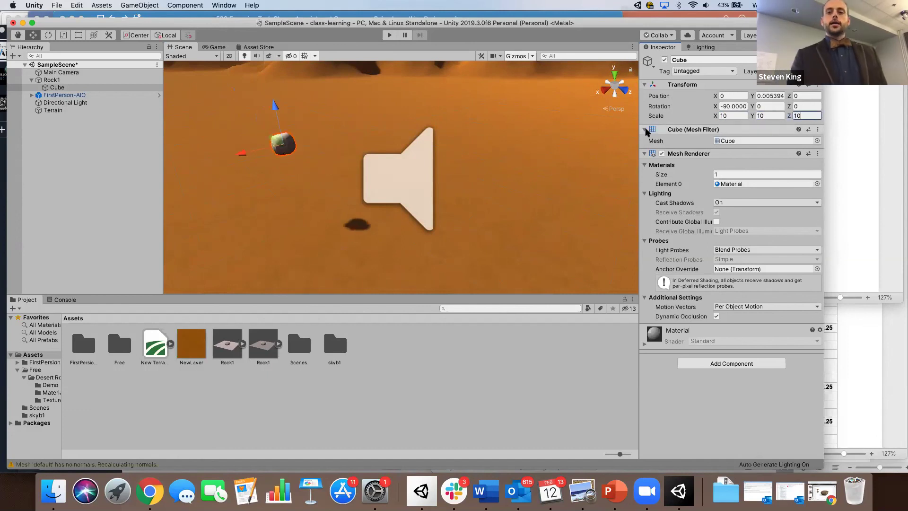
Step: Set the Cube's Y position to 0 and lower it onto the sand to about Y -1.32
left_click(772, 96)
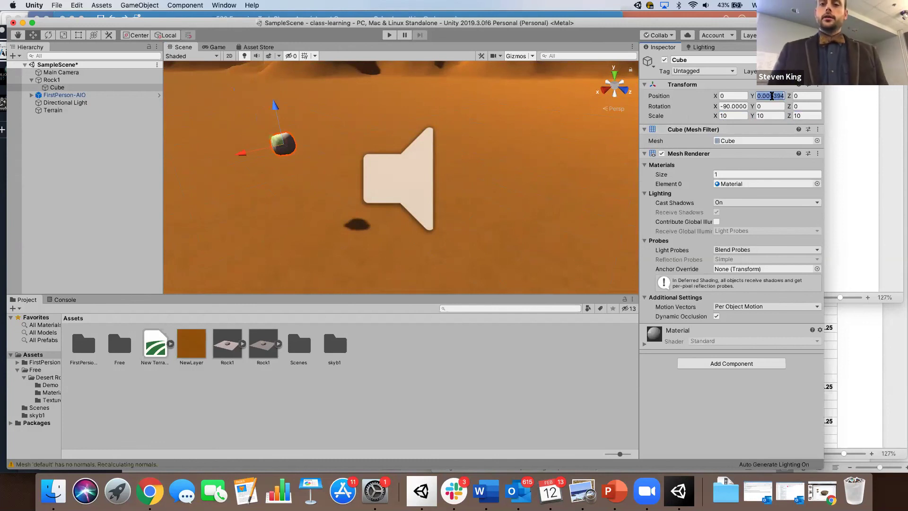
type("0")
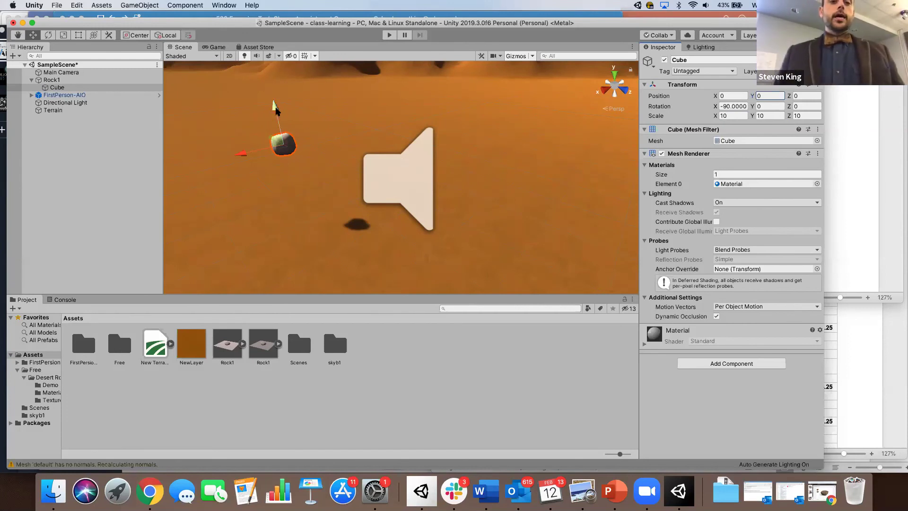
left_click_drag(273, 106, 271, 139)
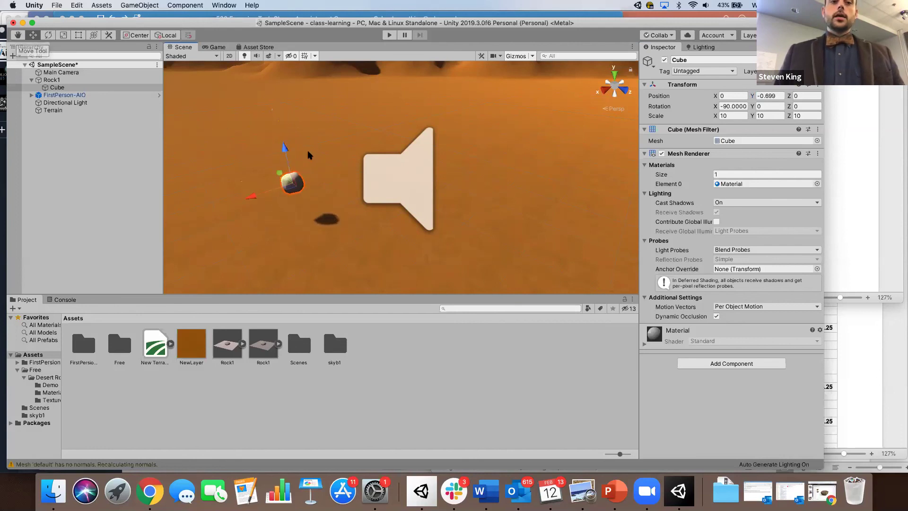
left_click_drag(283, 147, 283, 179)
scroll(311, 240, "down", 6)
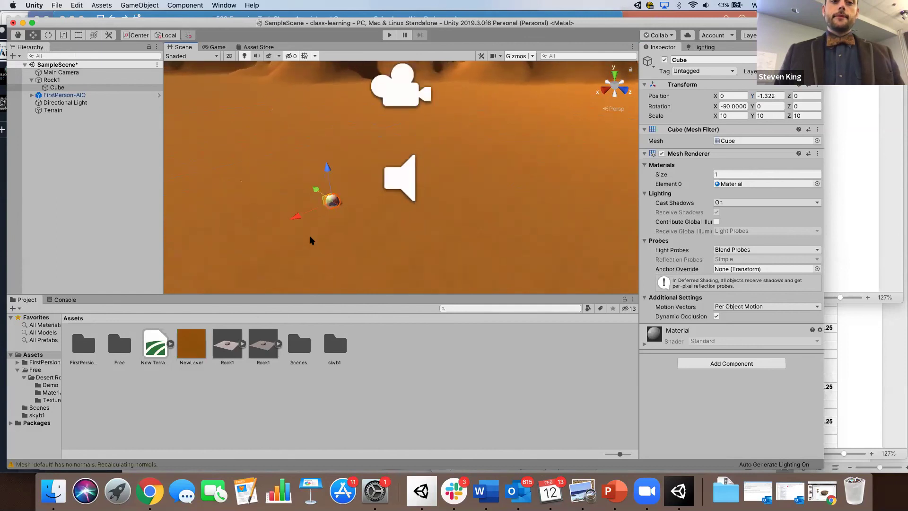
scroll(310, 240, "up", 1)
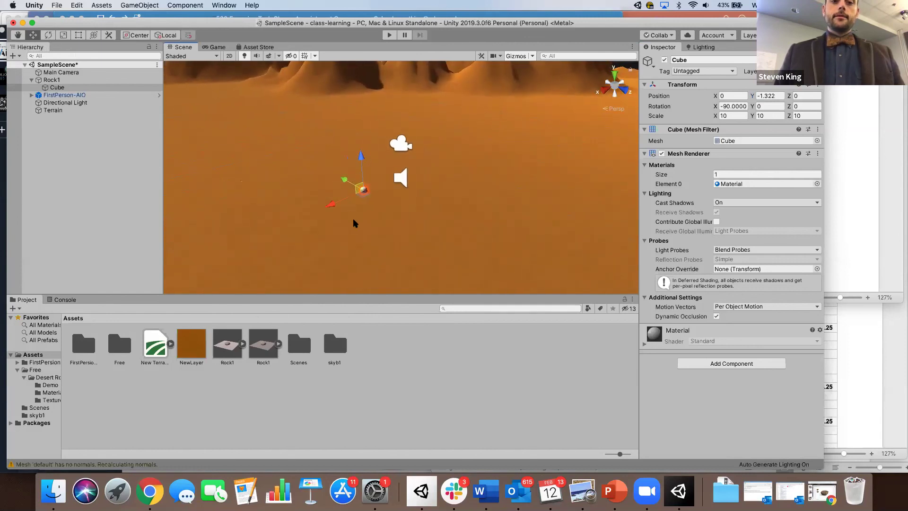
Step: Run the scene to check the rock from the first-person view, stop playback and reselect the Cube
left_click(383, 224)
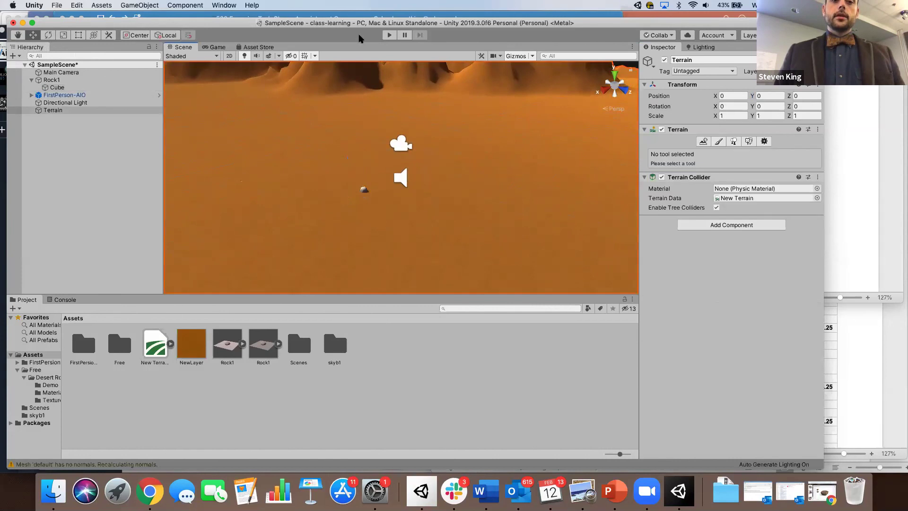
left_click(389, 35)
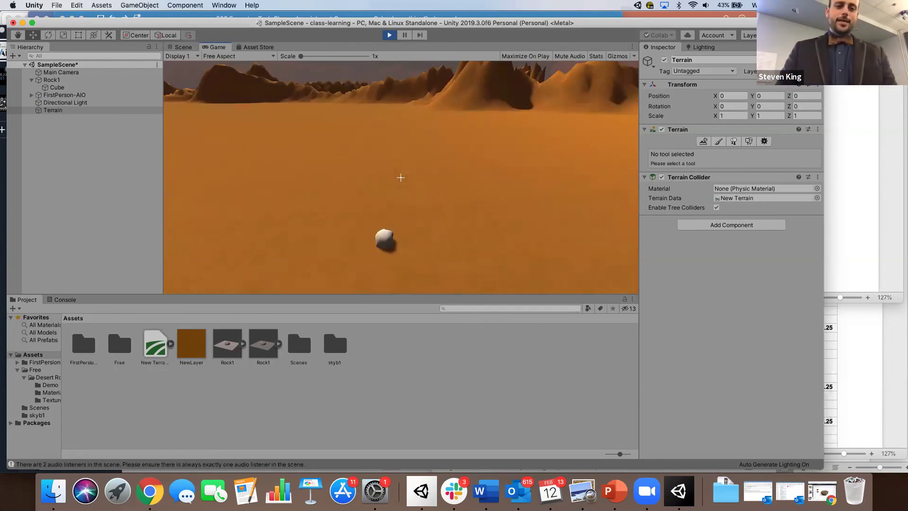
left_click(385, 36)
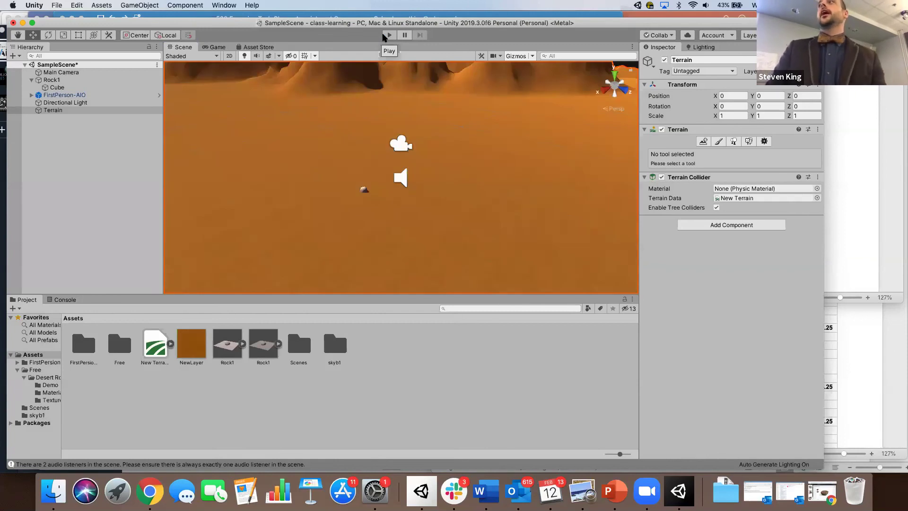
left_click(363, 189)
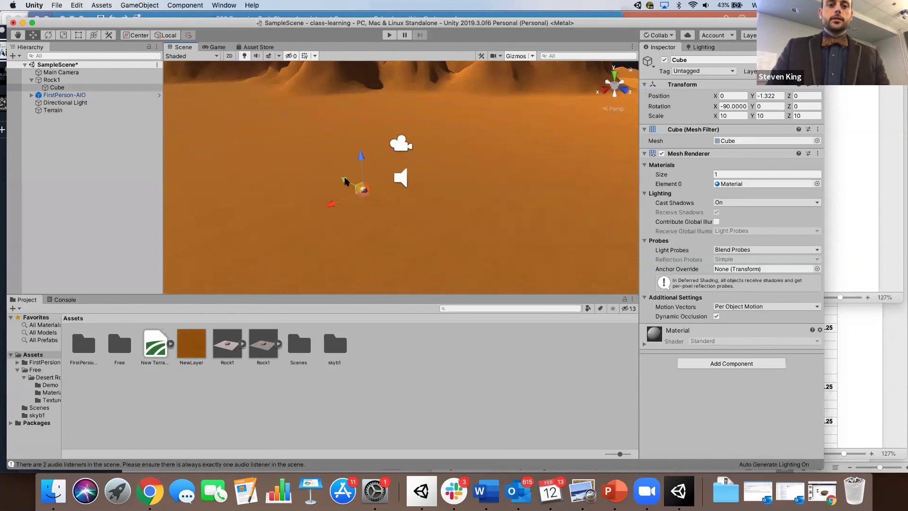
Step: Scale Rock1's Cube uniformly to about 137.63 and move it to about X 1.12, Y -1.3, Z -2.29
left_click(64, 35)
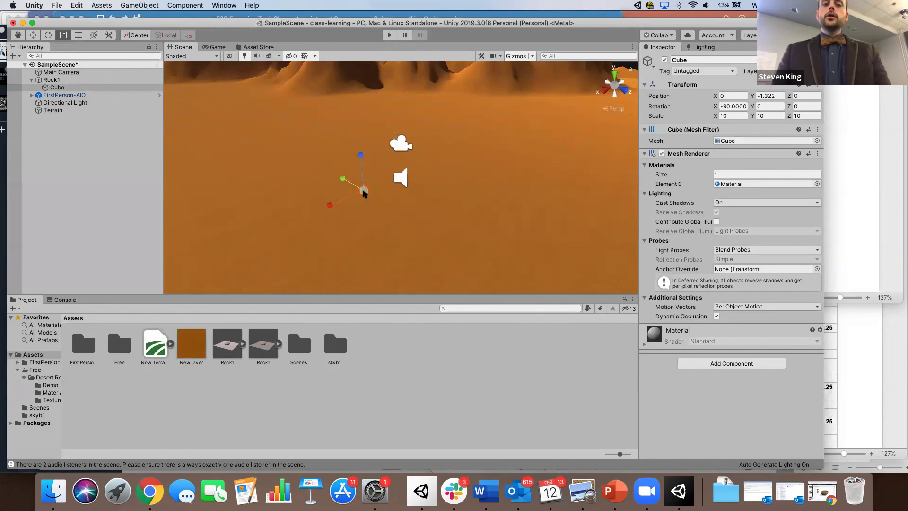
left_click_drag(363, 191, 511, 311)
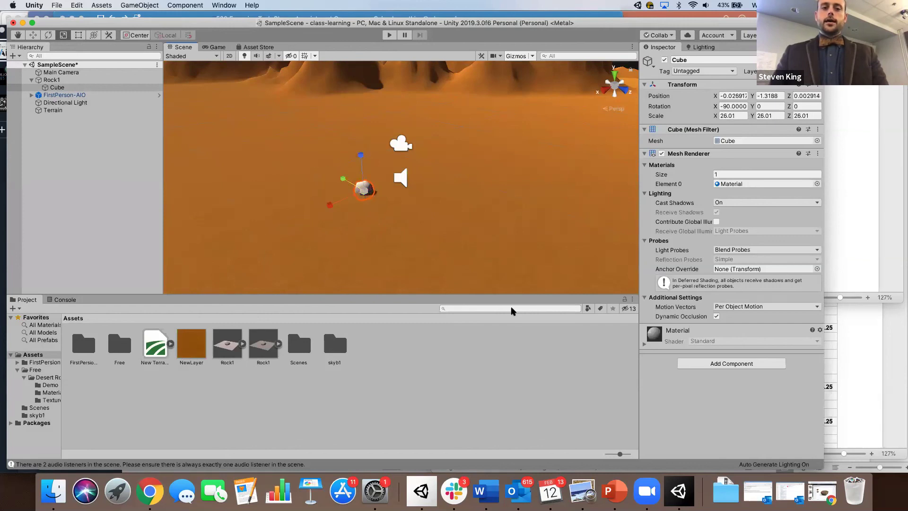
left_click_drag(363, 191, 544, 286)
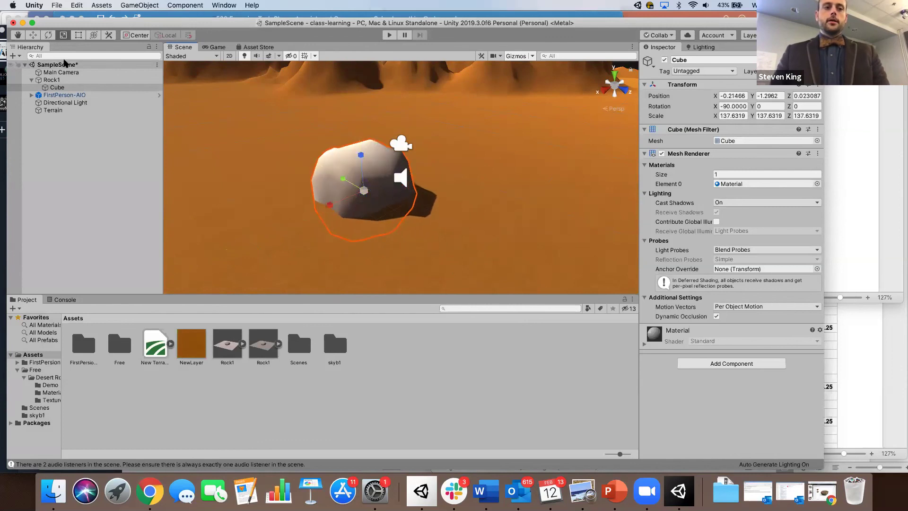
left_click(36, 36)
left_click_drag(361, 197, 313, 189)
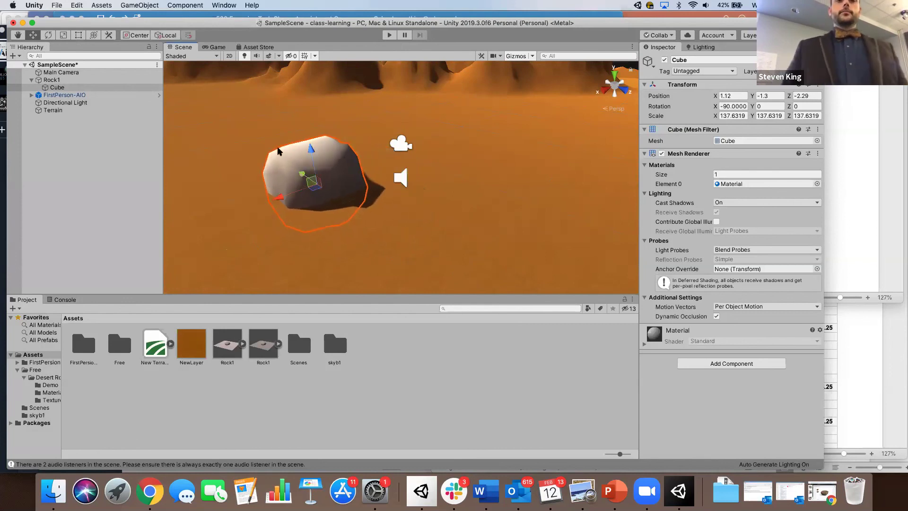
left_click(259, 135)
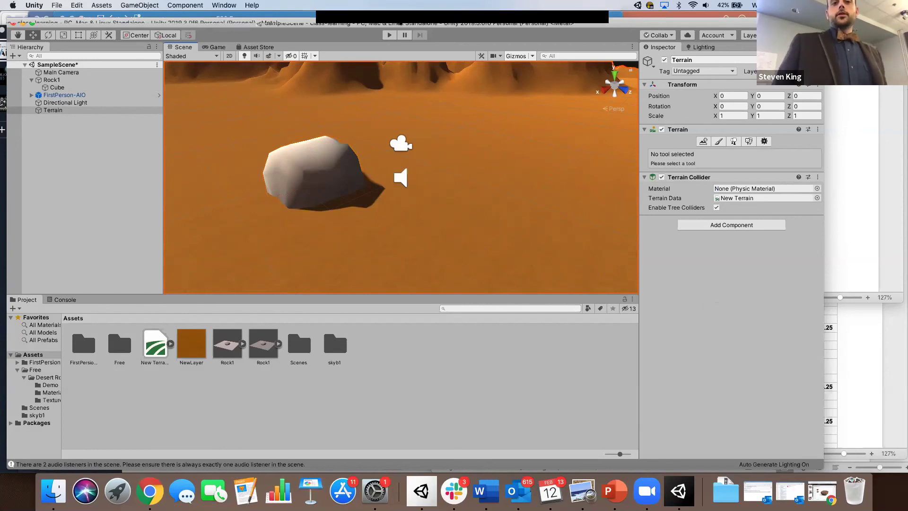
Step: Run the scene to view the enlarged rock from the first-person camera and stop playback
left_click_drag(281, 22, 281, 49)
left_click(385, 62)
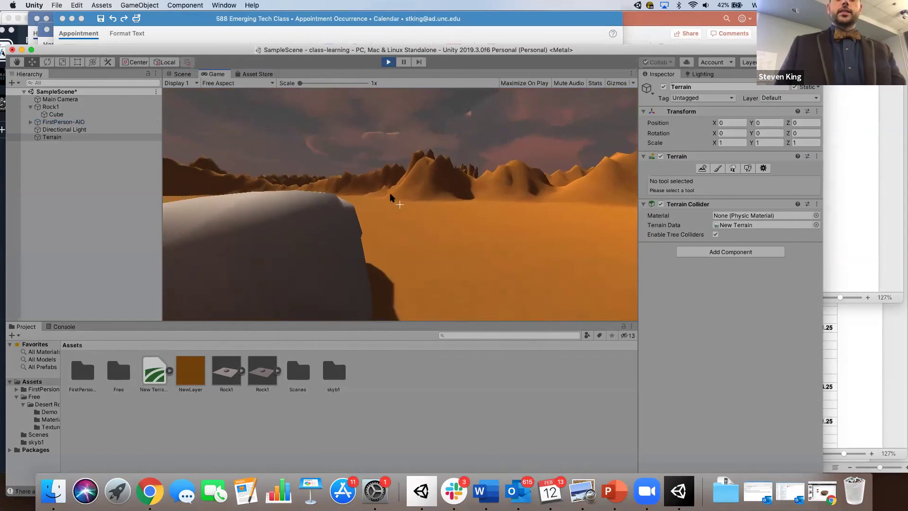
left_click(388, 62)
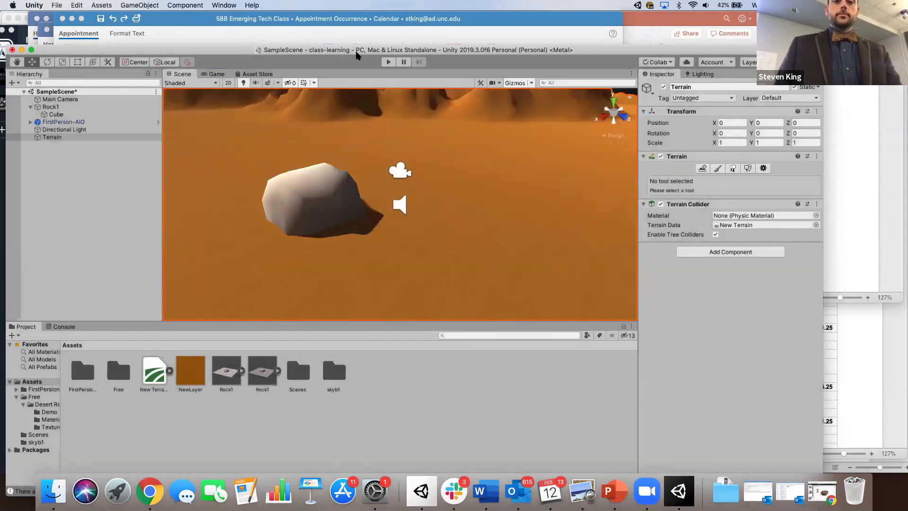
left_click_drag(357, 51, 359, 27)
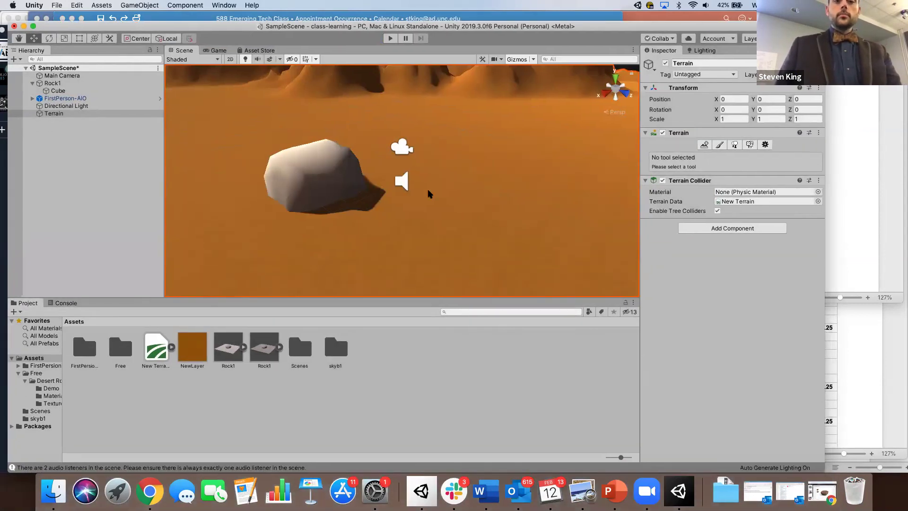
Step: Assign the DesertRock512 Displacement material to Element 0 of Rock1's Cube
left_click(326, 171)
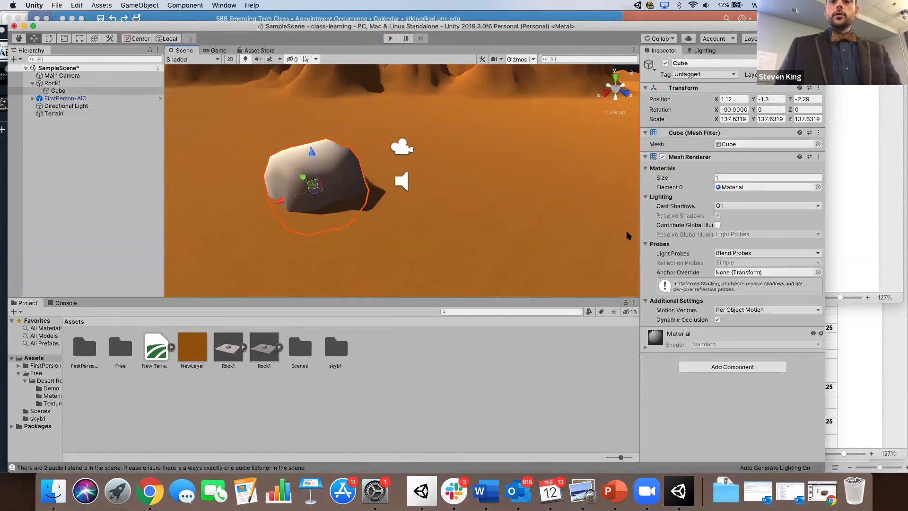
left_click(818, 187)
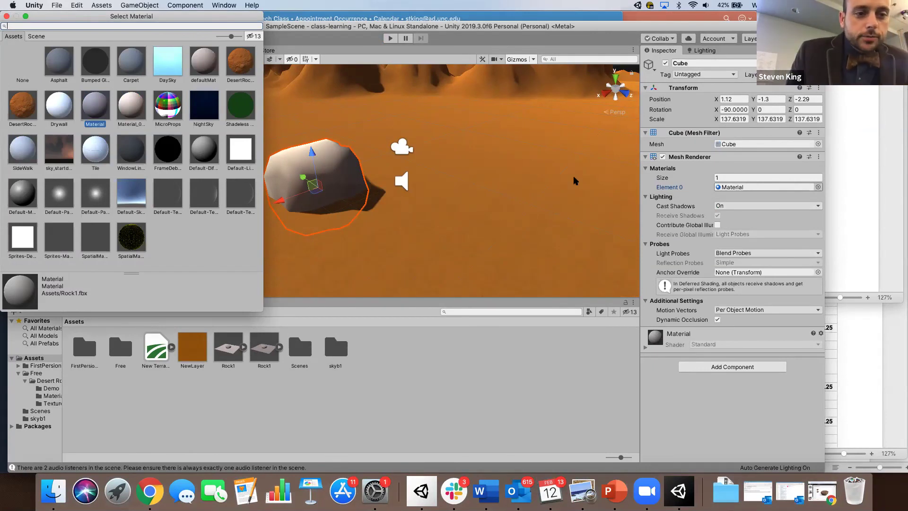
left_click(22, 107)
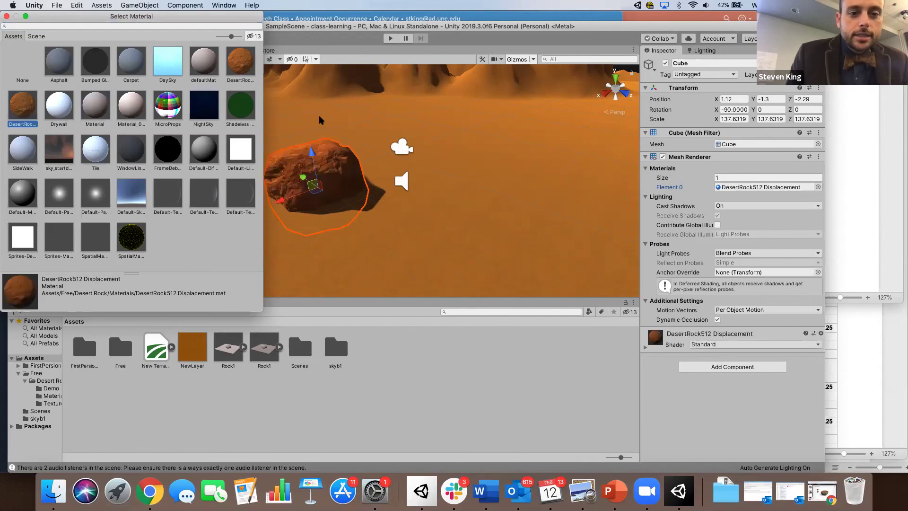
left_click(323, 122)
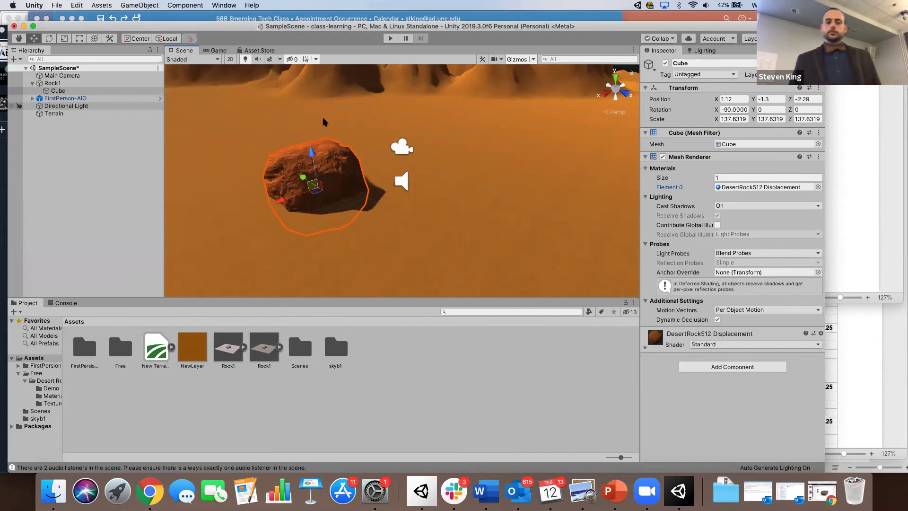
left_click(340, 133)
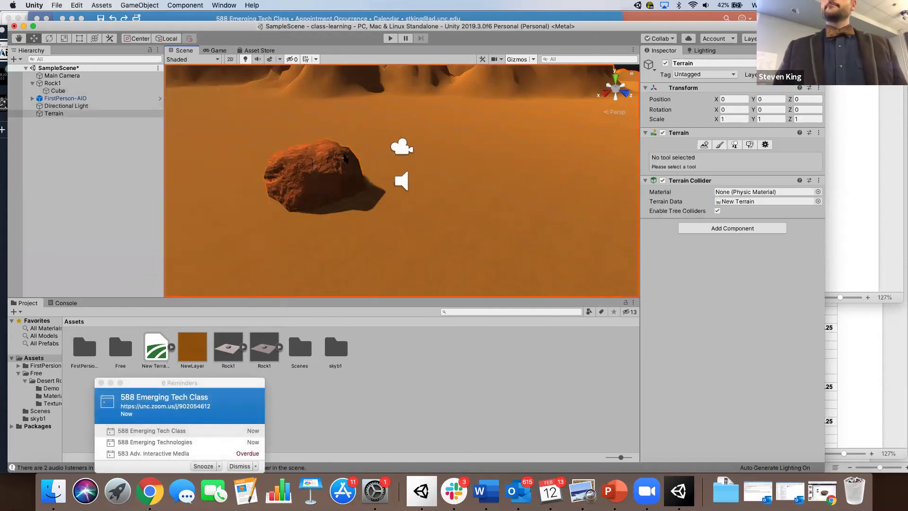
Step: Review the rock's assigned material among the available materials, keeping the current choice
left_click(320, 176)
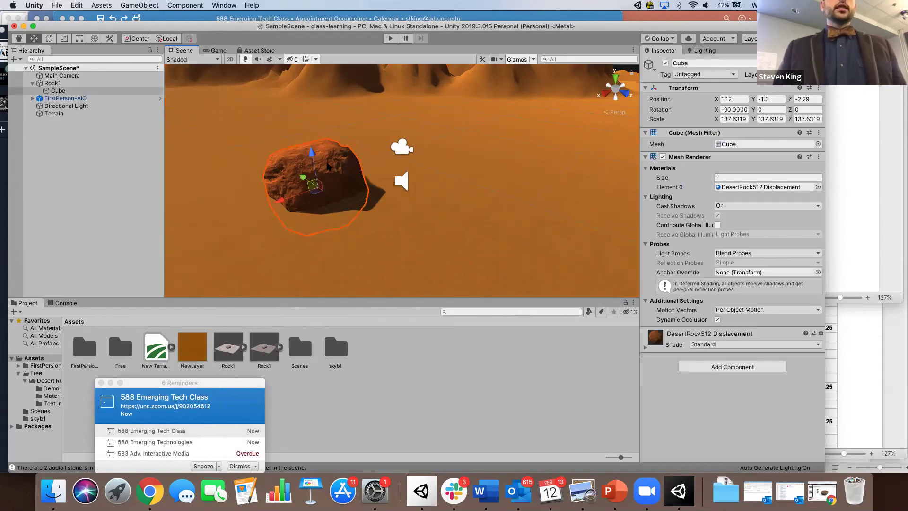
left_click(328, 165)
left_click(327, 165)
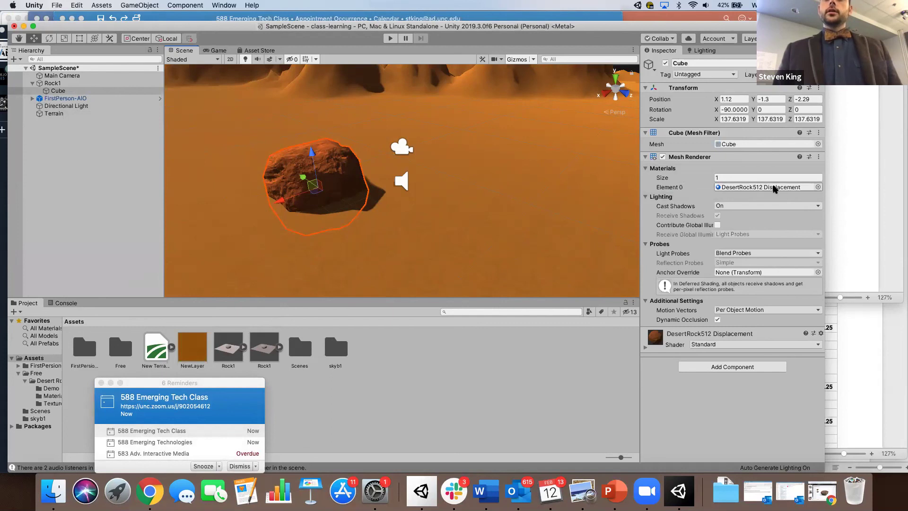
left_click(818, 187)
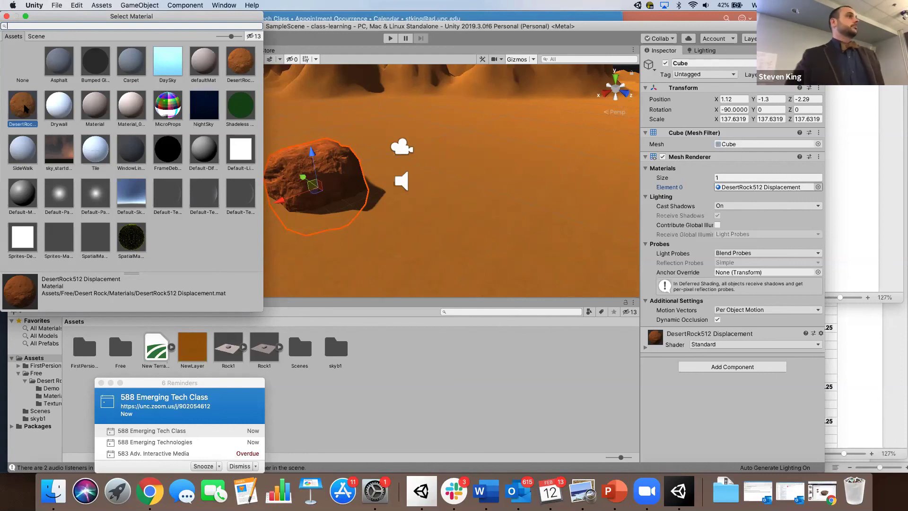
left_click(6, 17)
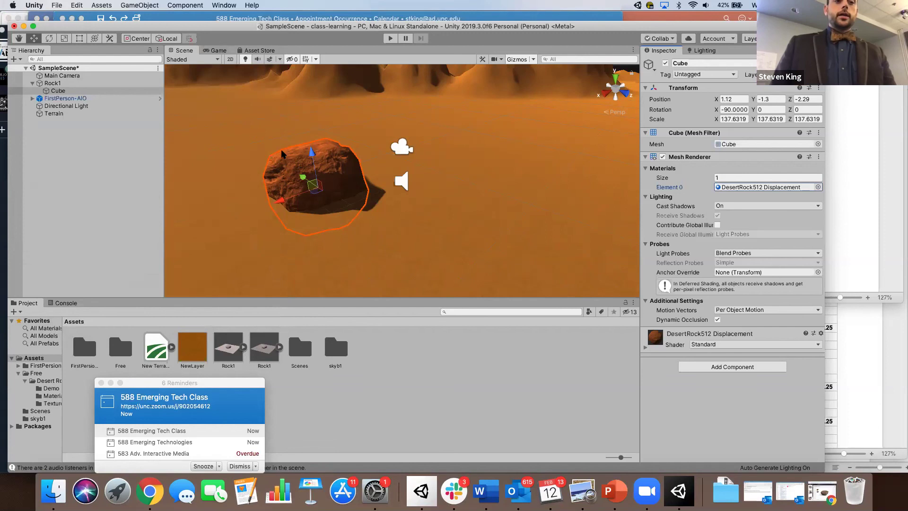
left_click(291, 167)
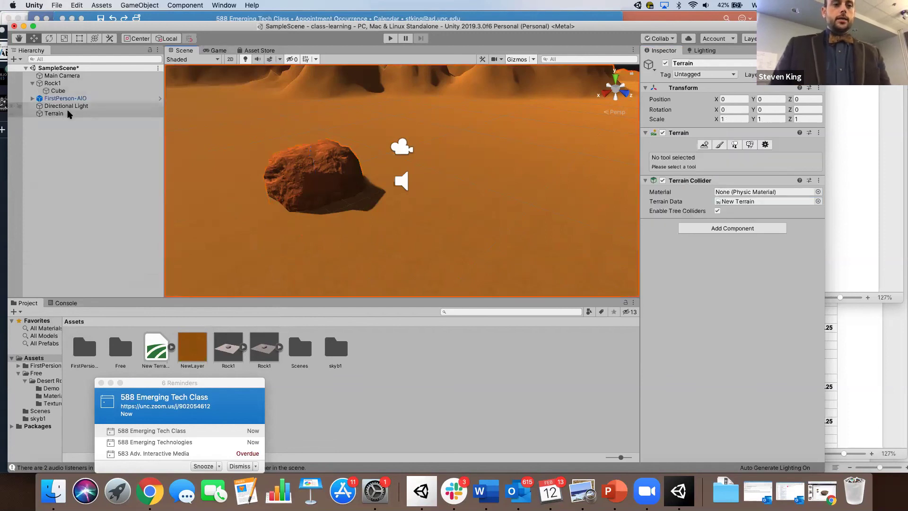
Step: Duplicate Rock1 and move the copy along the Z axis to about 205.87
left_click(52, 83)
right_click(52, 87)
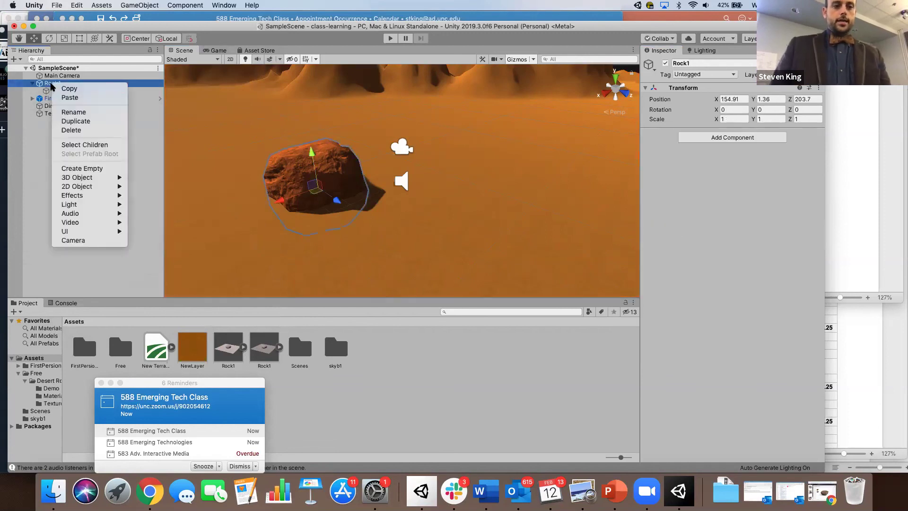
left_click(66, 121)
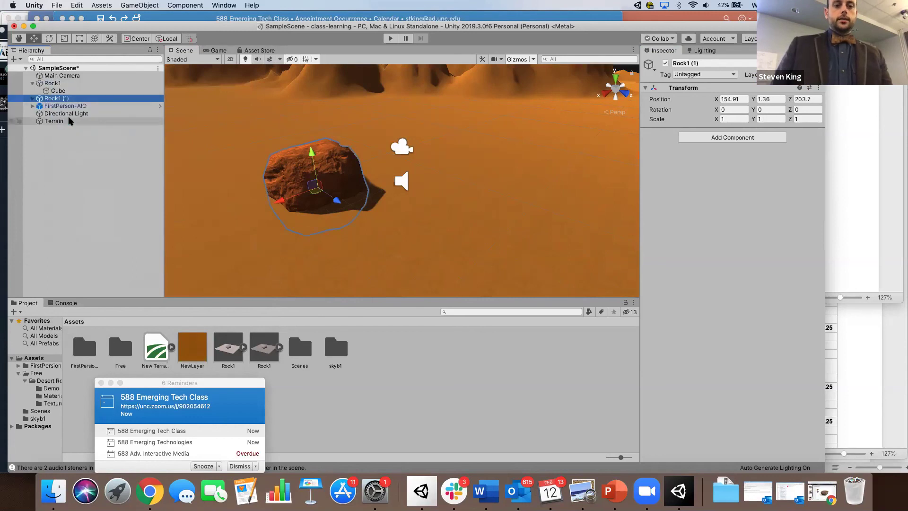
left_click_drag(335, 203, 362, 217)
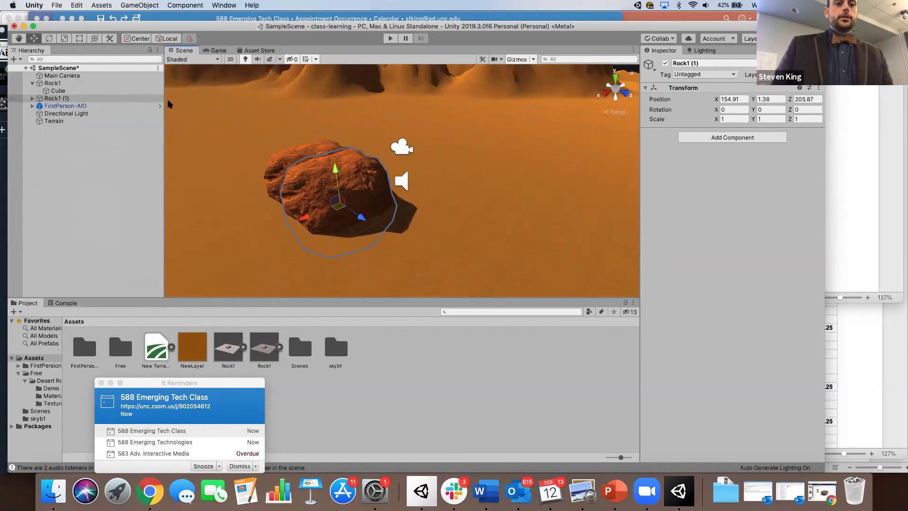
Step: Scale the copied rock to about 2.39 on X and 0.9 on Y, and shift its Cube to about X 2.28
left_click(64, 39)
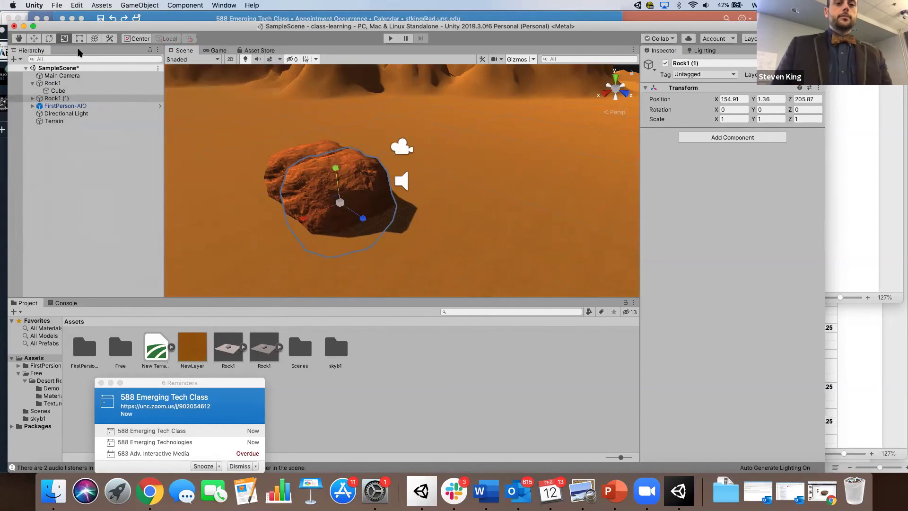
left_click_drag(305, 223, 236, 241)
left_click_drag(334, 175, 334, 188)
left_click_drag(333, 186, 302, 201)
left_click(303, 201)
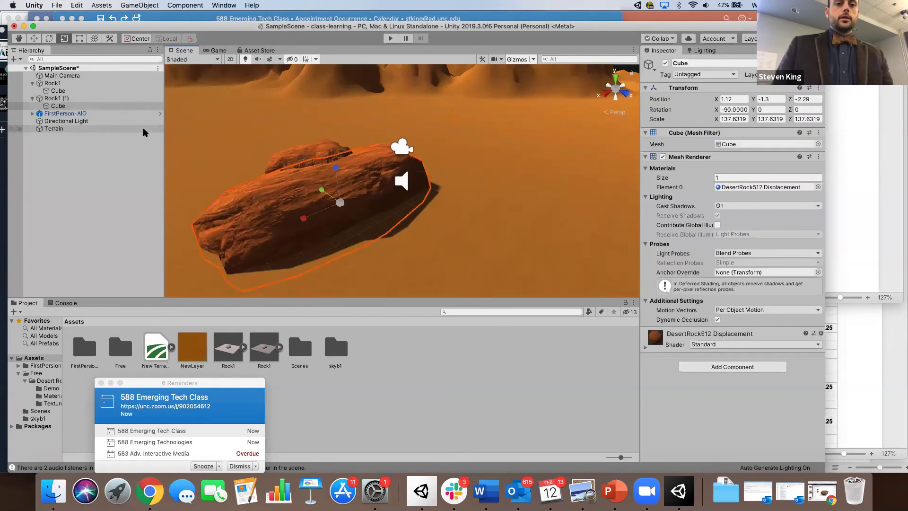
left_click(34, 38)
left_click_drag(308, 218, 260, 246)
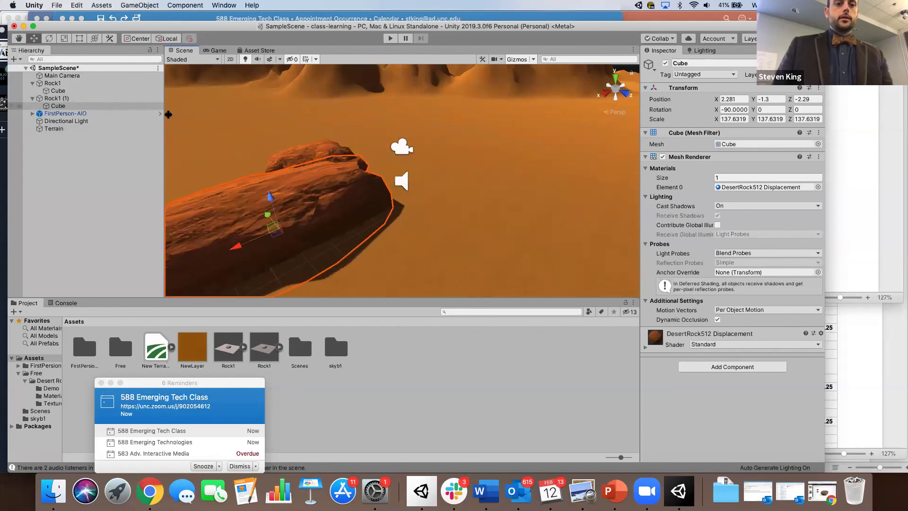
Step: Duplicate the stretched rock Rock1 (1) and move the copy along the X axis to about 136.73
left_click(54, 99)
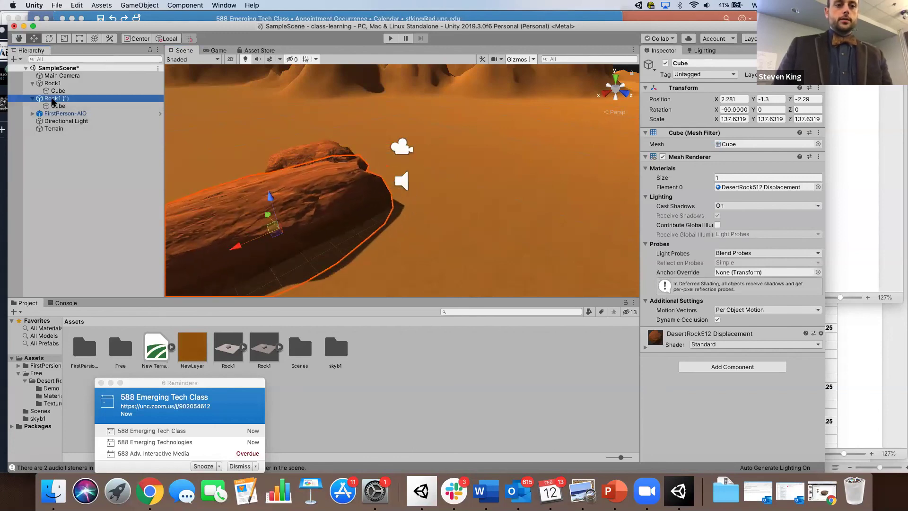
right_click(53, 102)
left_click(71, 136)
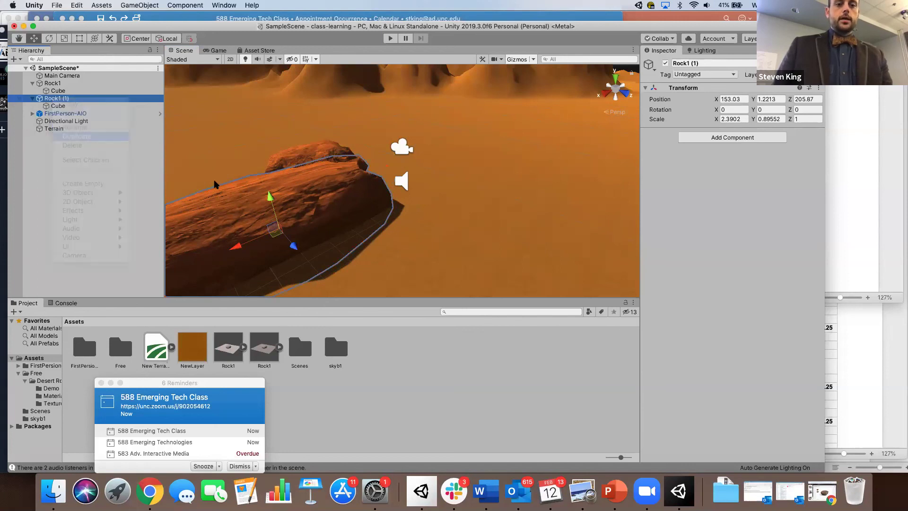
left_click_drag(239, 245, 615, 115)
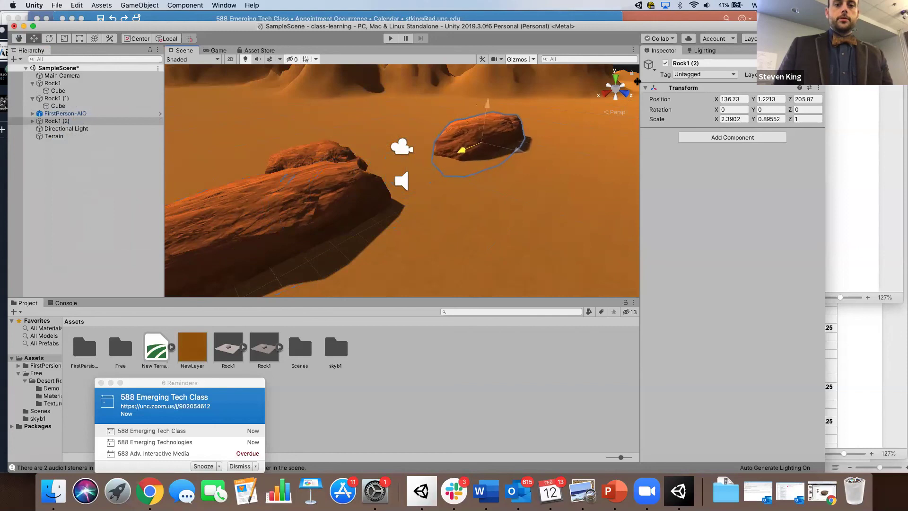
Step: Flatten Rock1 (2) by reducing its Y scale to about 0.46
left_click(64, 39)
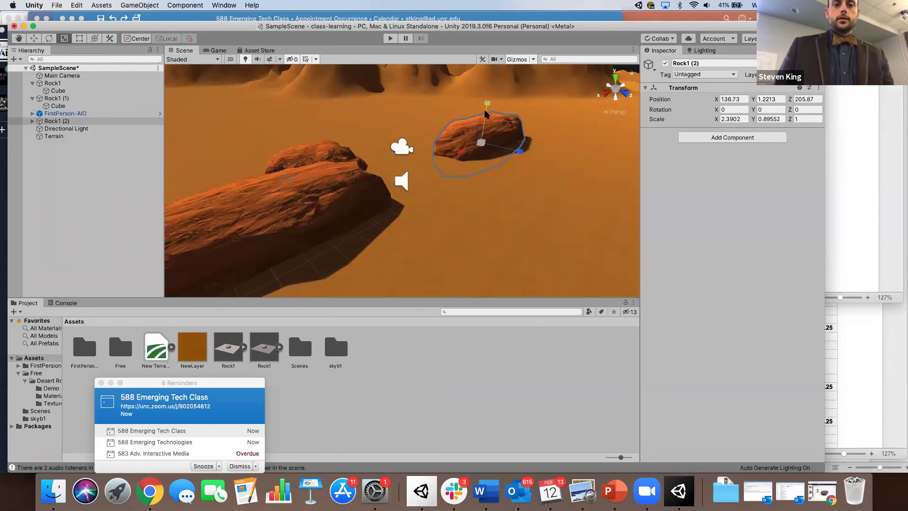
left_click_drag(487, 103, 483, 125)
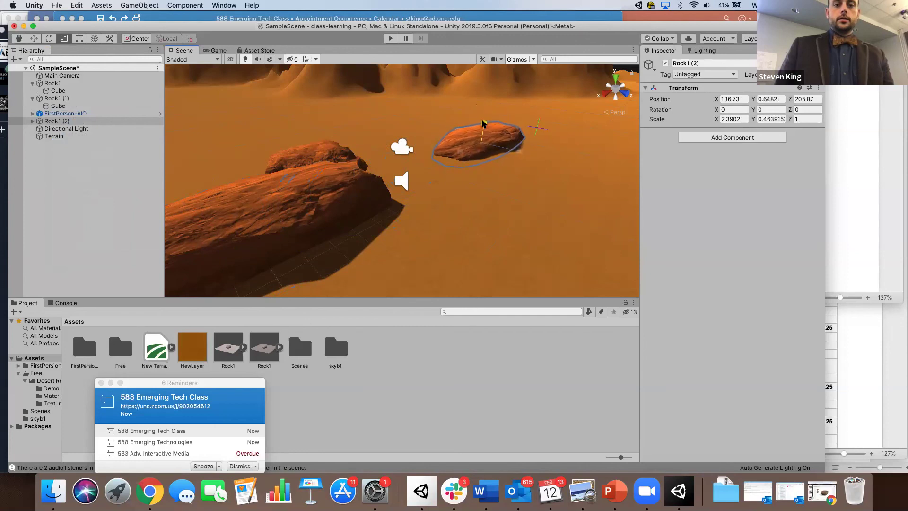
left_click(391, 115)
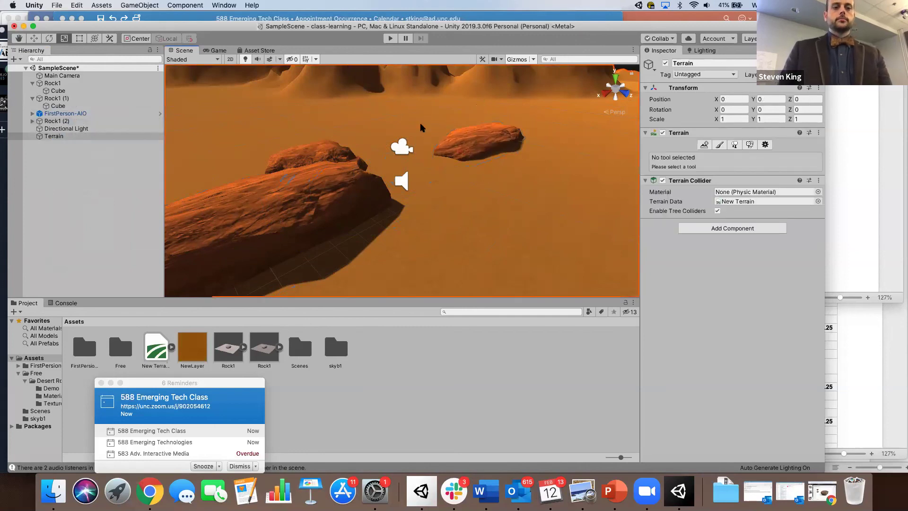
Step: Duplicate Rock1 (2) and move the copy beside it to about X 139.48, Z 200.42
left_click(477, 137)
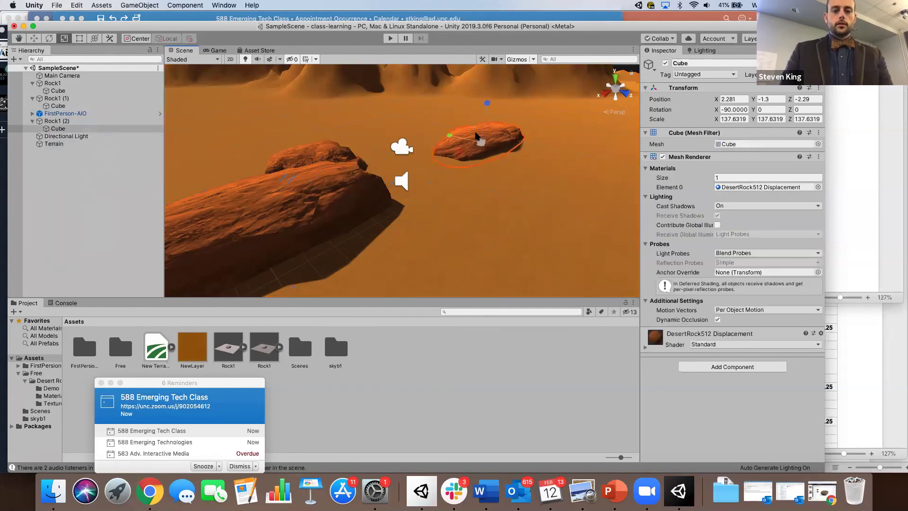
left_click(51, 121)
right_click(51, 121)
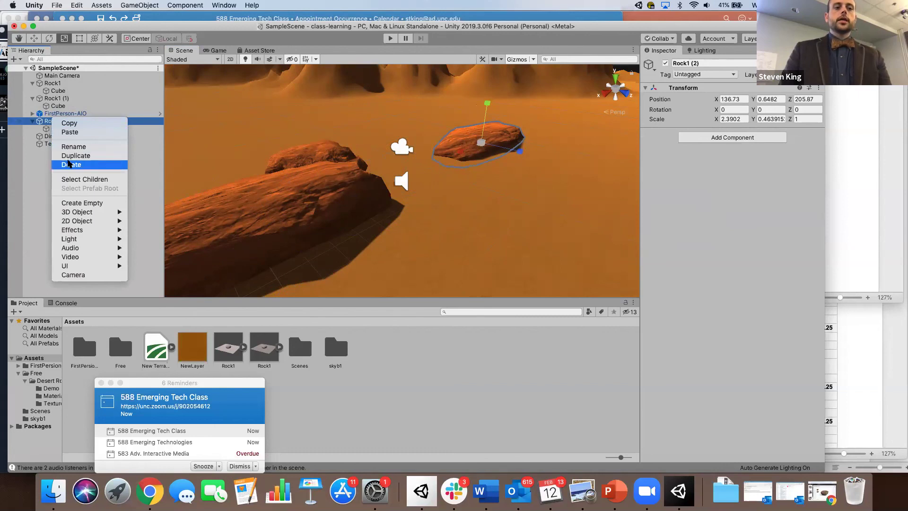
left_click(71, 157)
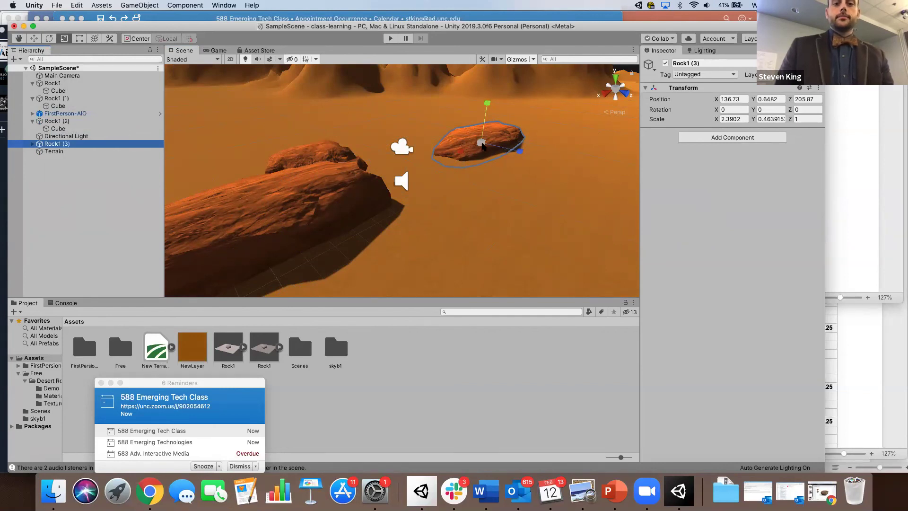
left_click(33, 38)
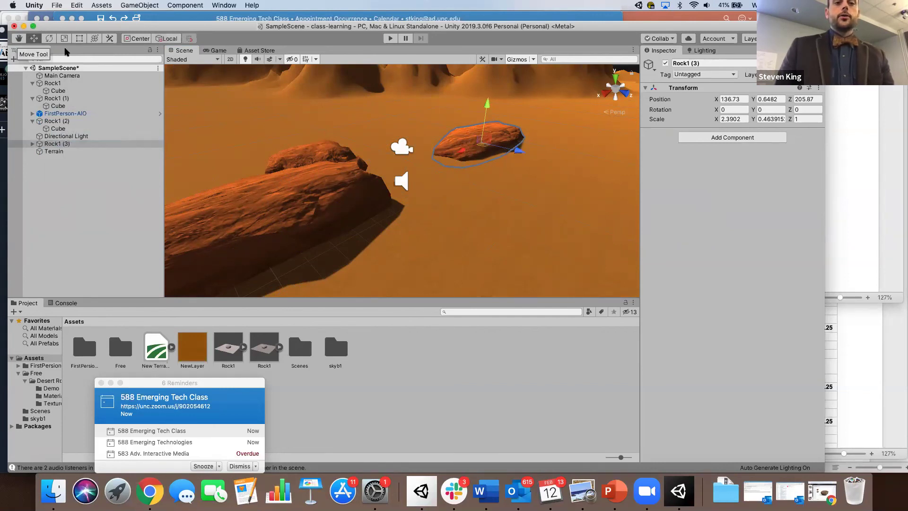
left_click_drag(466, 151, 447, 126)
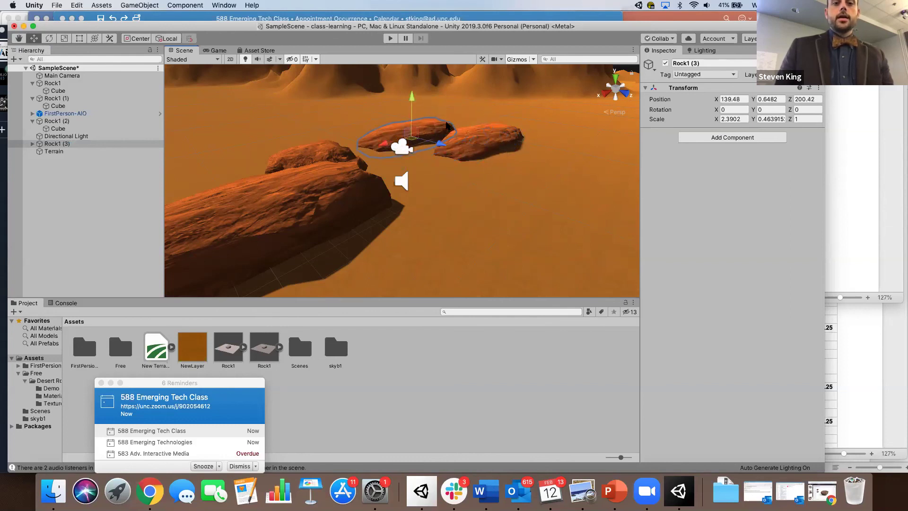
Step: Scale Rock1 (3) up greatly in height and widen it along Z to form a tall boulder
left_click(65, 39)
left_click_drag(413, 97, 410, 64)
mouse_move(382, 146)
left_mouse_down()
mouse_move(322, 157)
mouse_move(383, 146)
left_mouse_up()
left_click_drag(413, 98, 408, 75)
left_click_drag(447, 150, 473, 157)
left_click(513, 209)
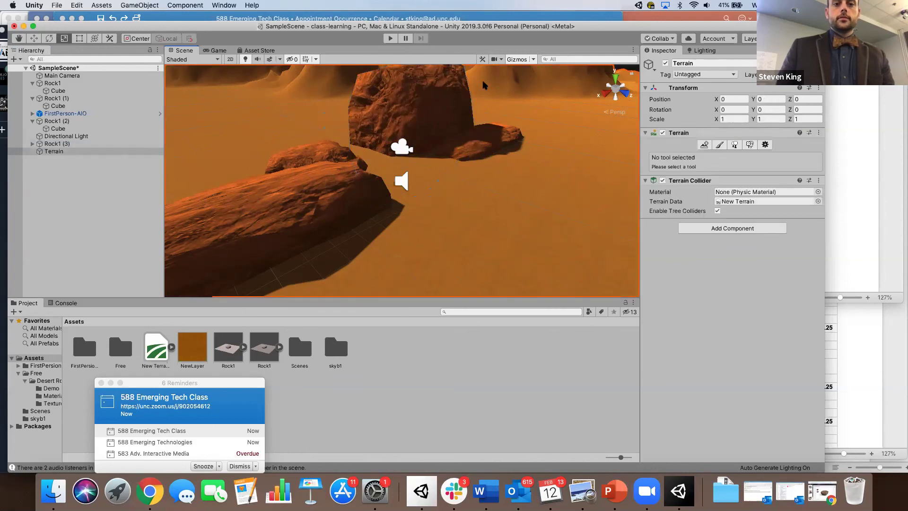
Step: Run the scene to check the group of rocks from the first-person view
left_click(391, 38)
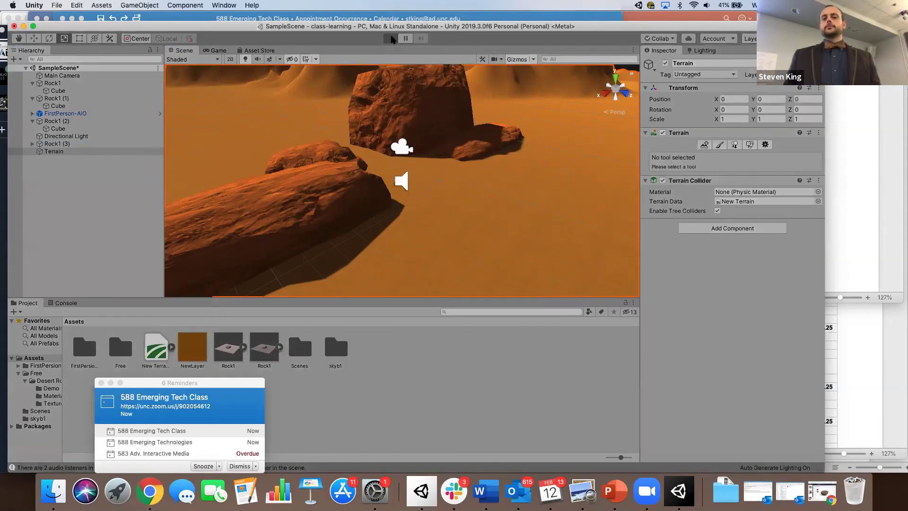